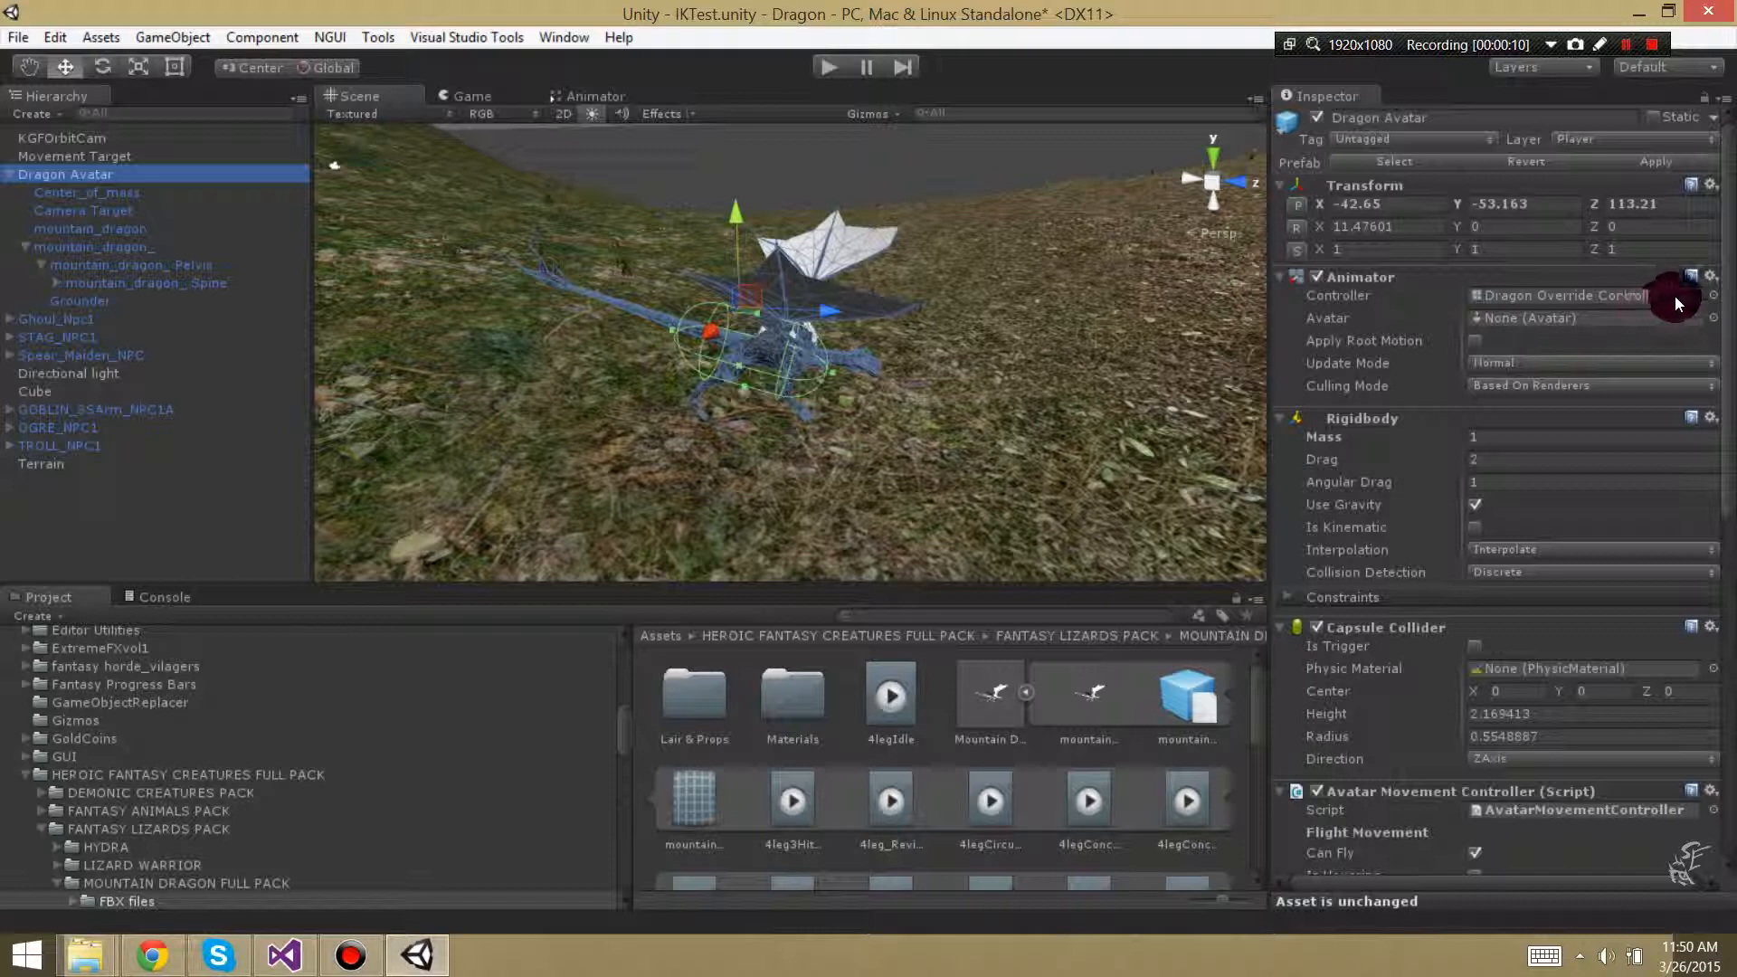
Clear the controller assigned to the Animator component of Dragon Avatar
click(1675, 296)
key(Delete)
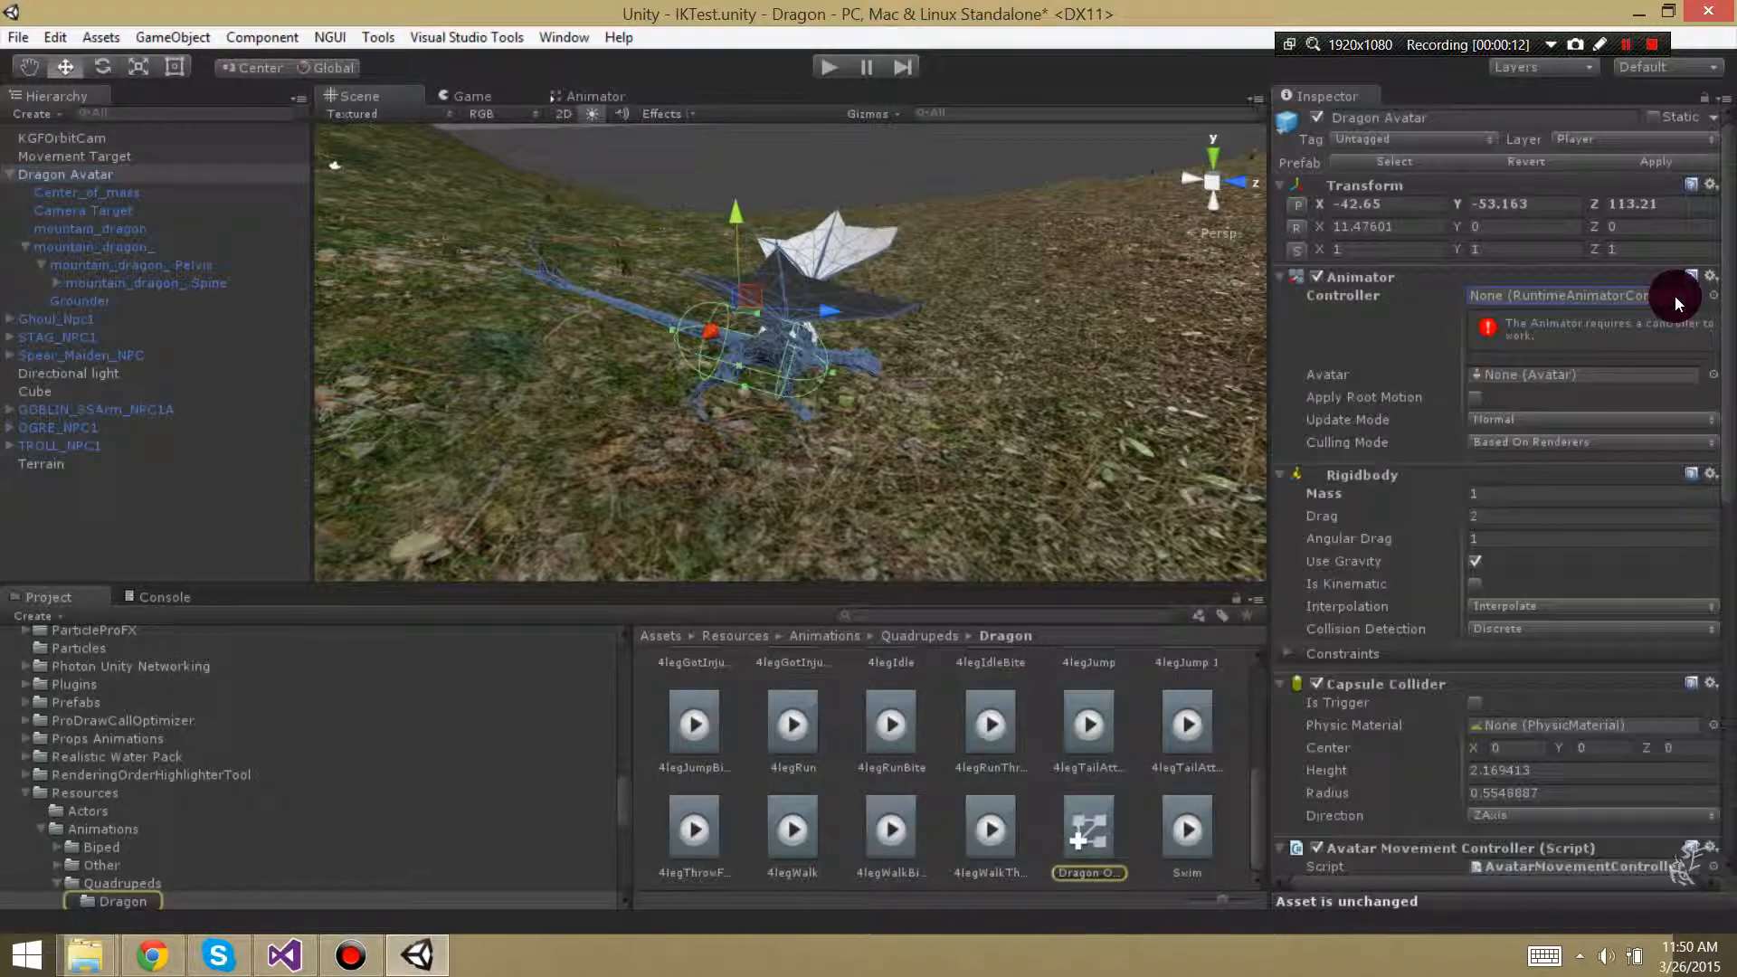
click(1529, 375)
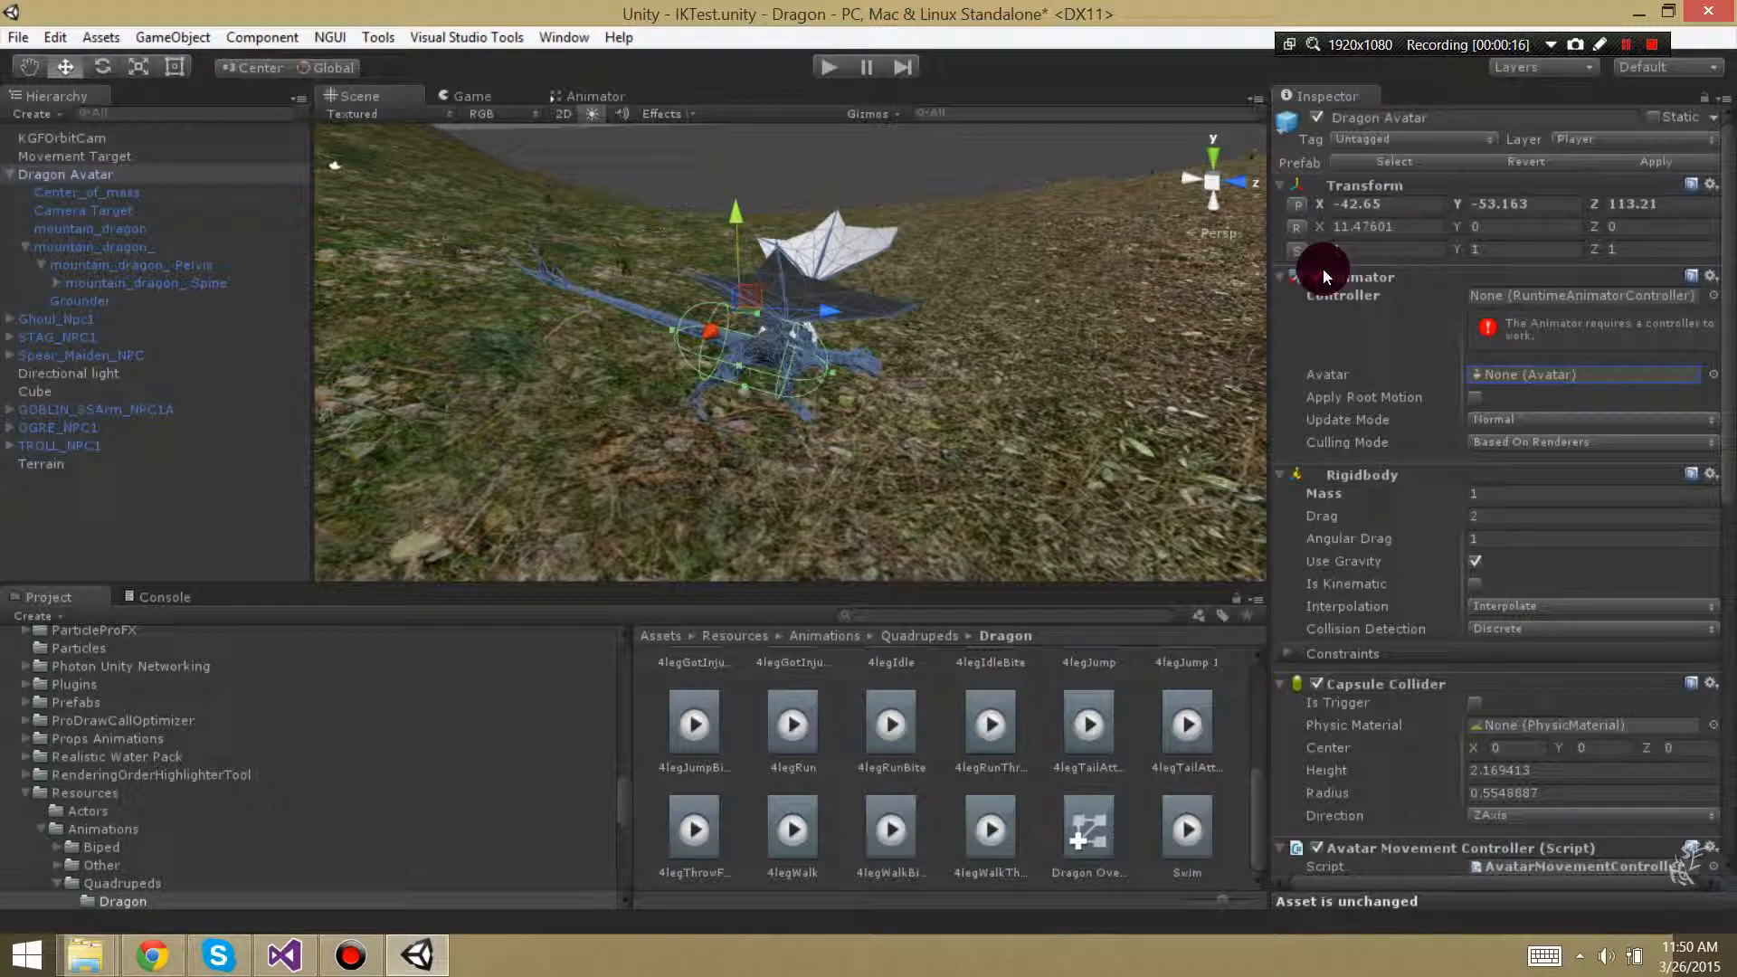
Try to remove the Animator component from Dragon Avatar
click(1711, 276)
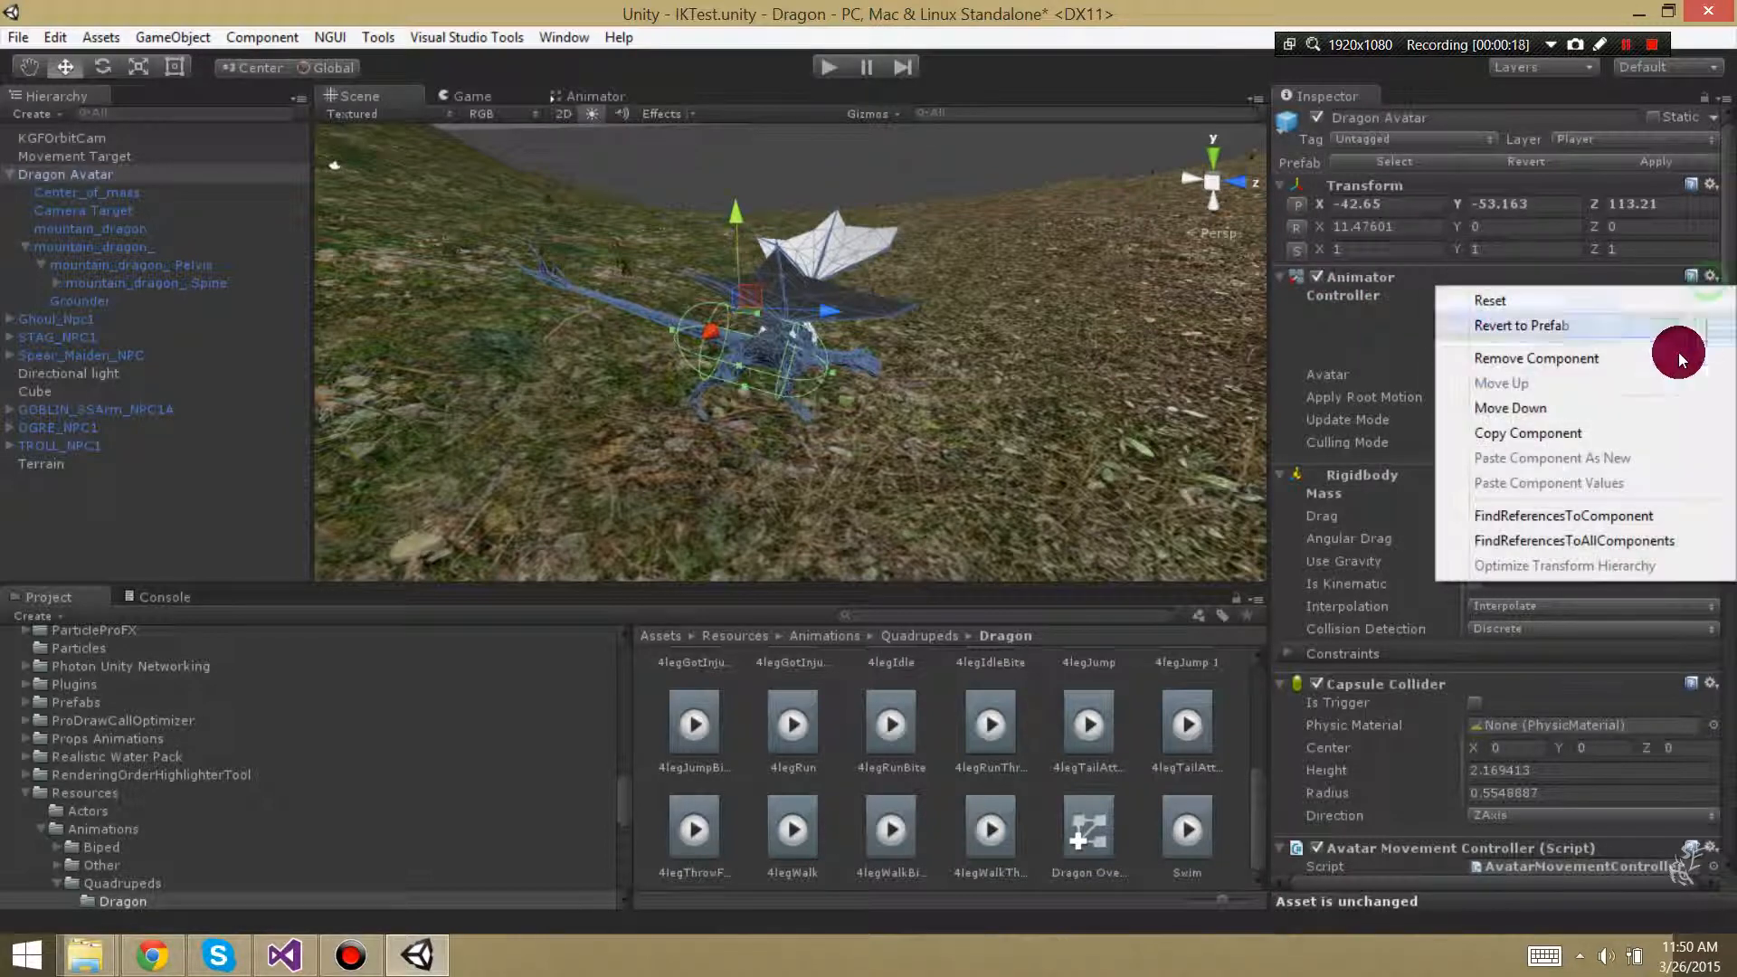
click(1536, 358)
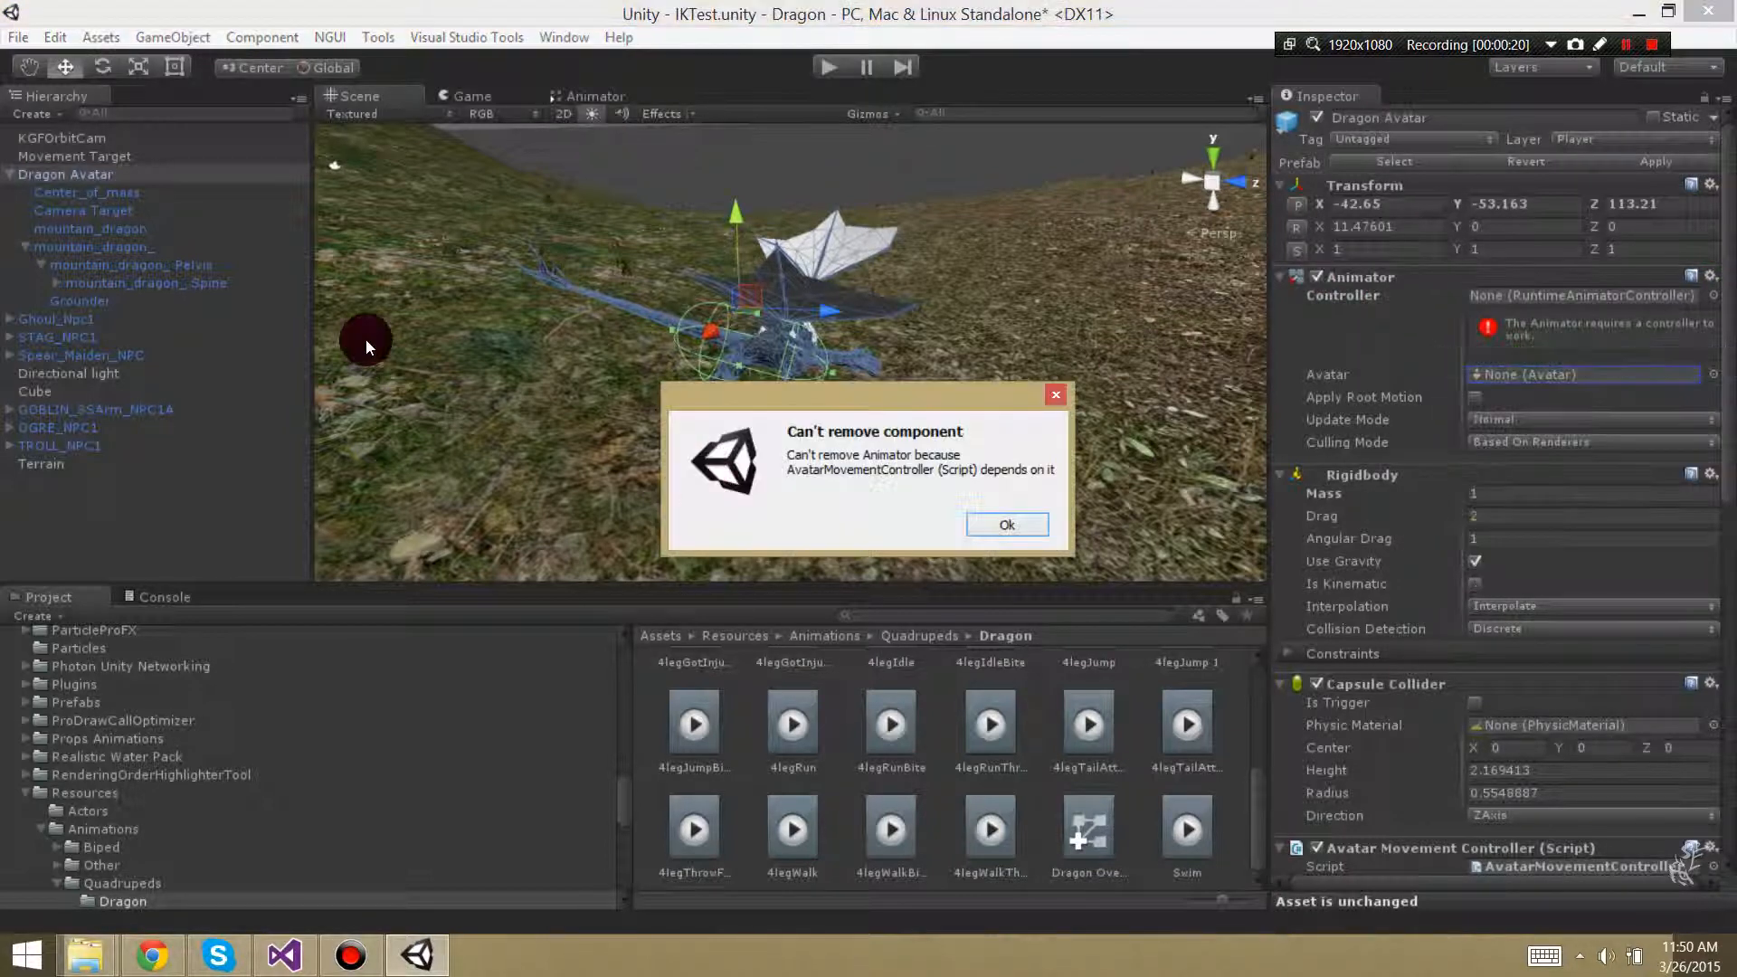
click(1002, 527)
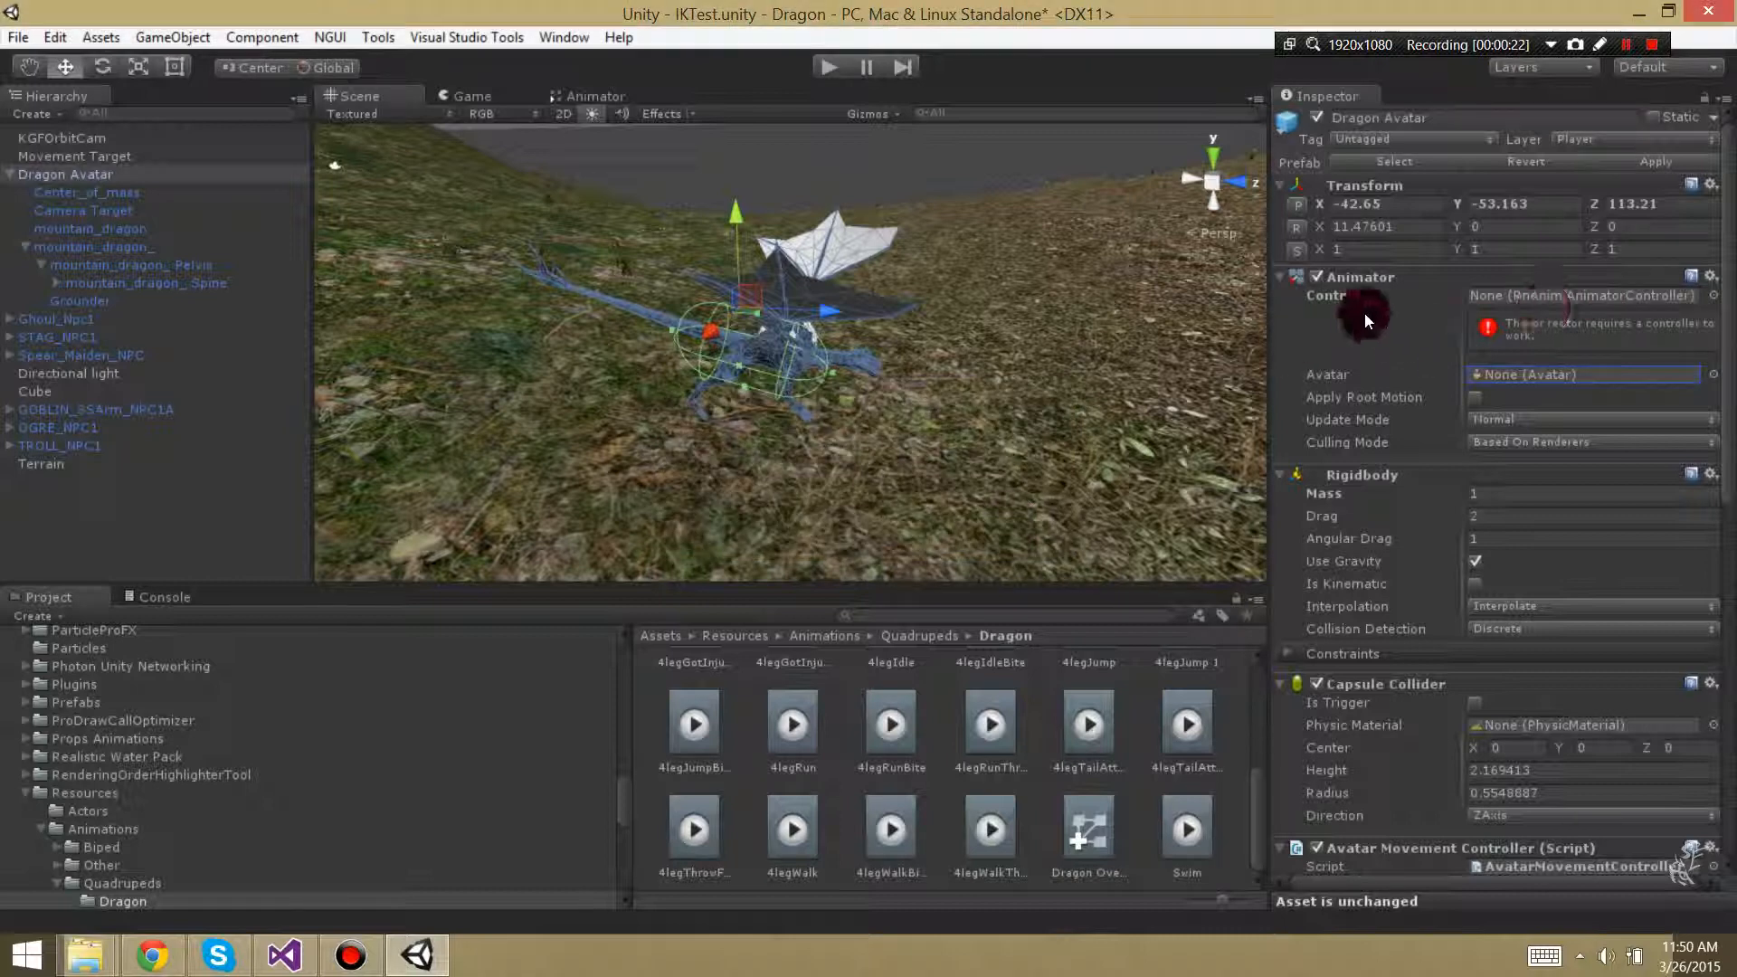
click(111, 172)
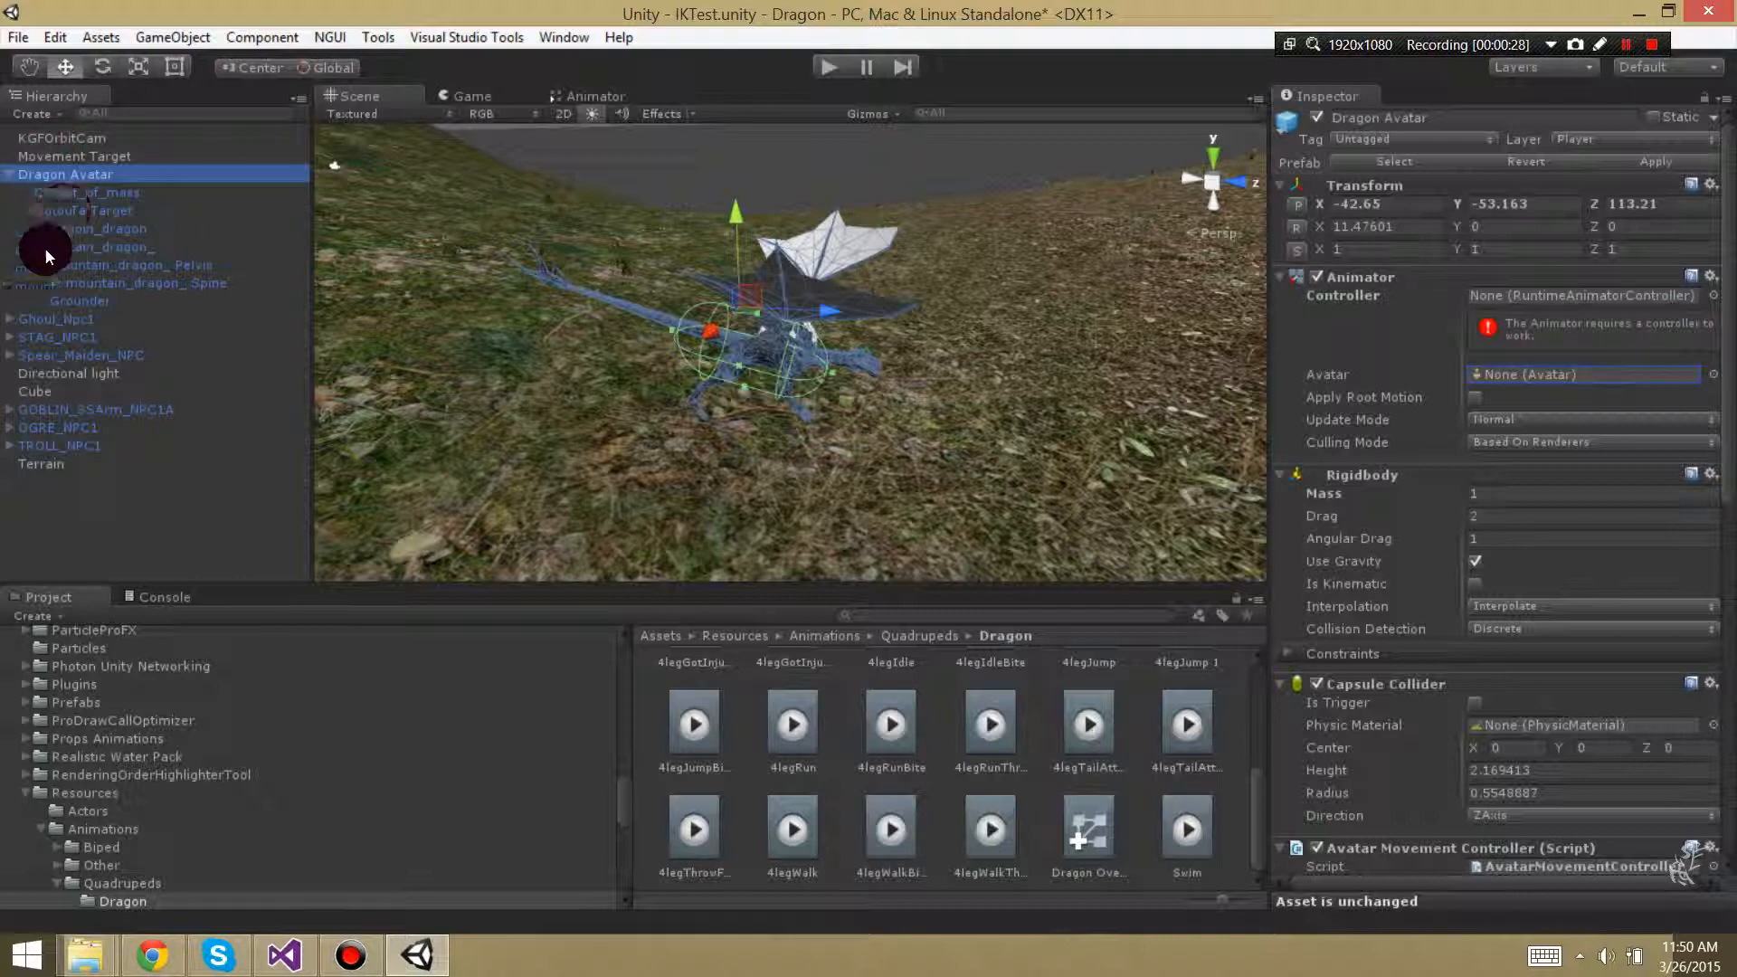
Remove the Animator component from STAG_NPC1
click(56, 337)
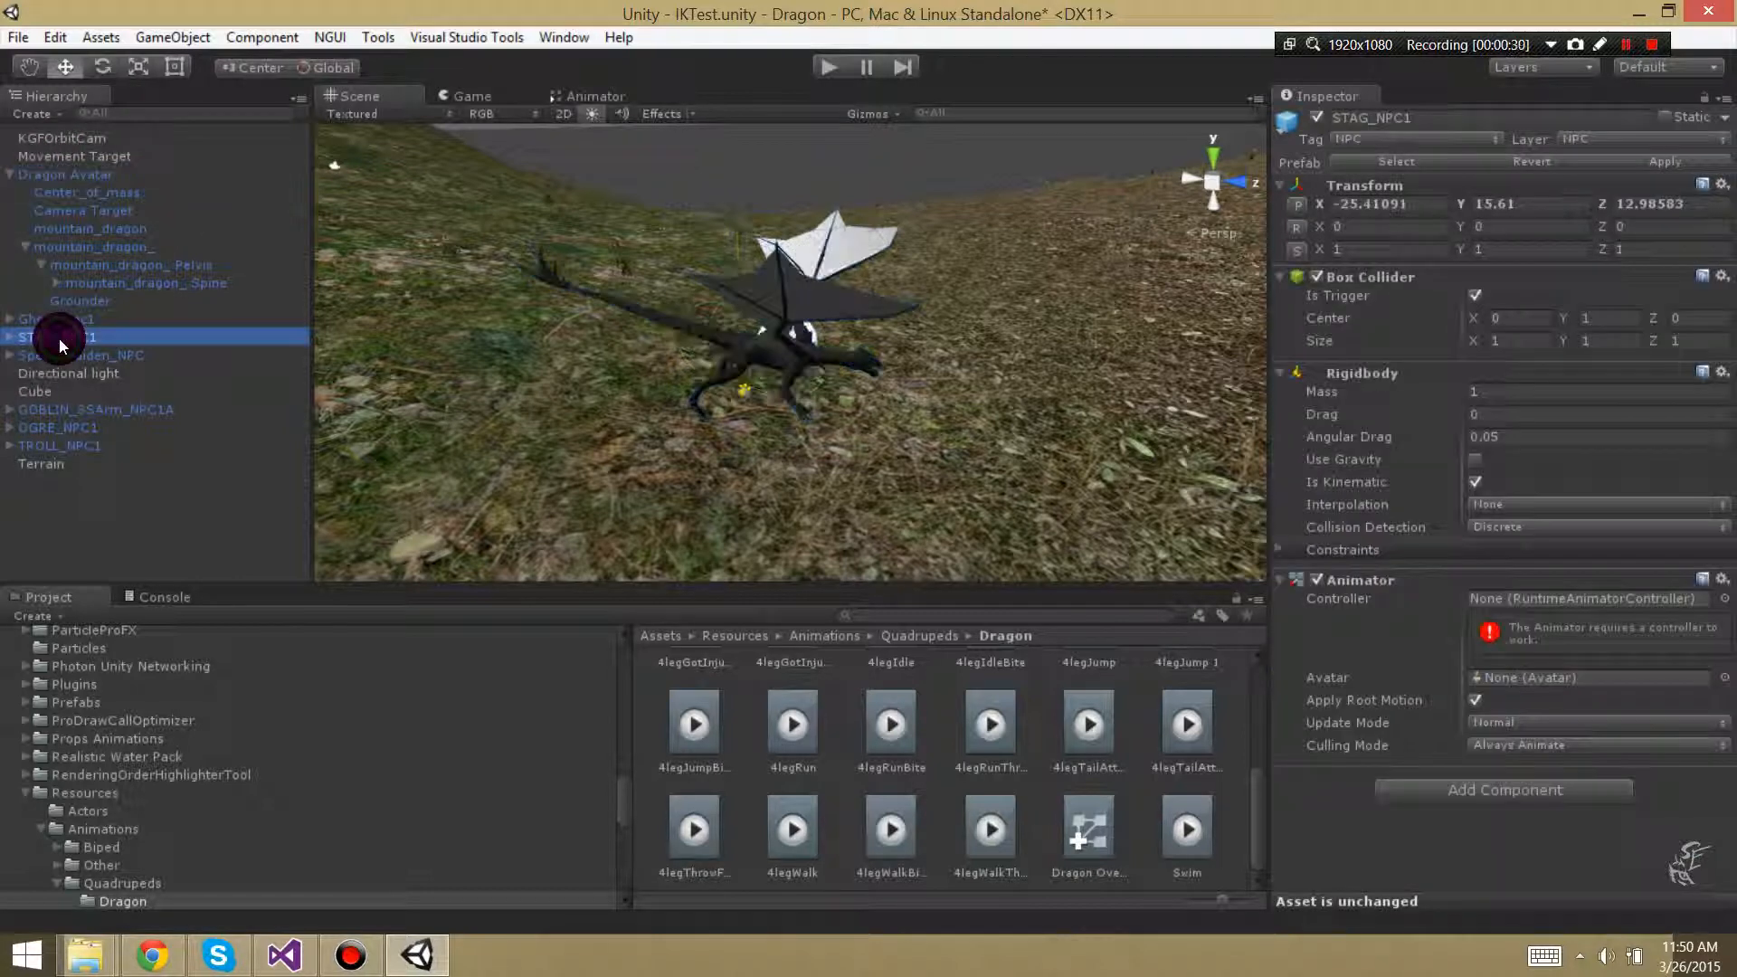
click(1482, 485)
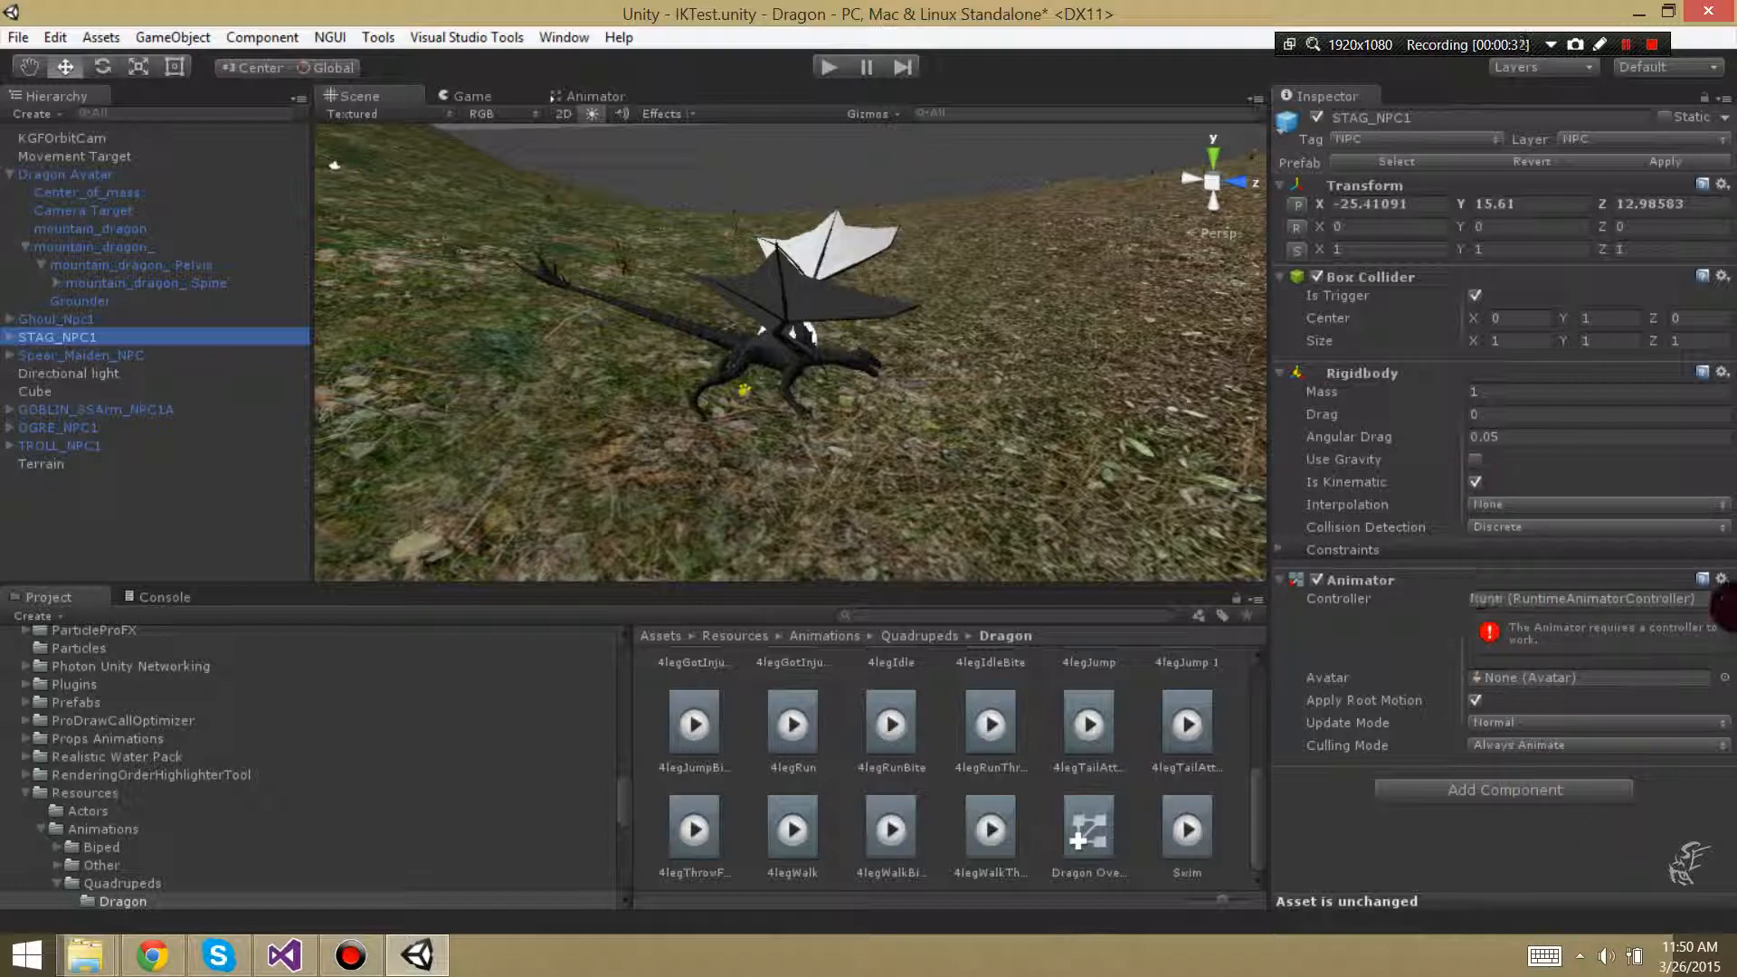
click(1722, 580)
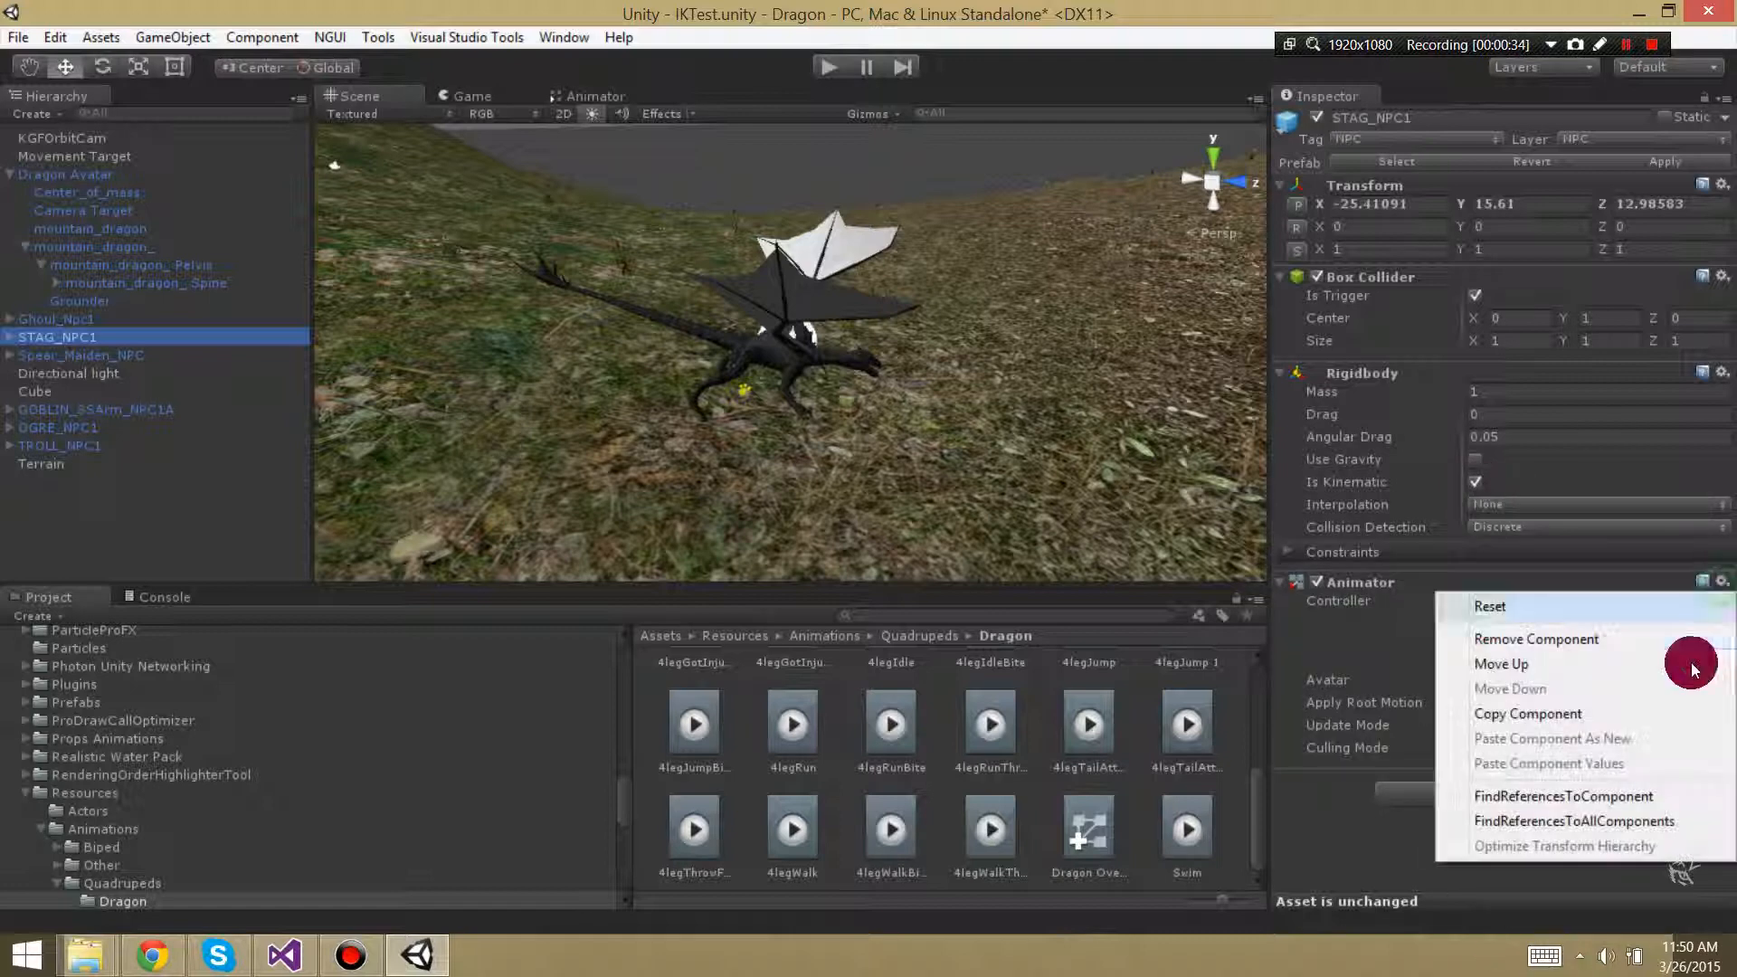
click(1529, 644)
Find the Animator component by searching for "animator" and add it to STAG_NPC1
click(1540, 590)
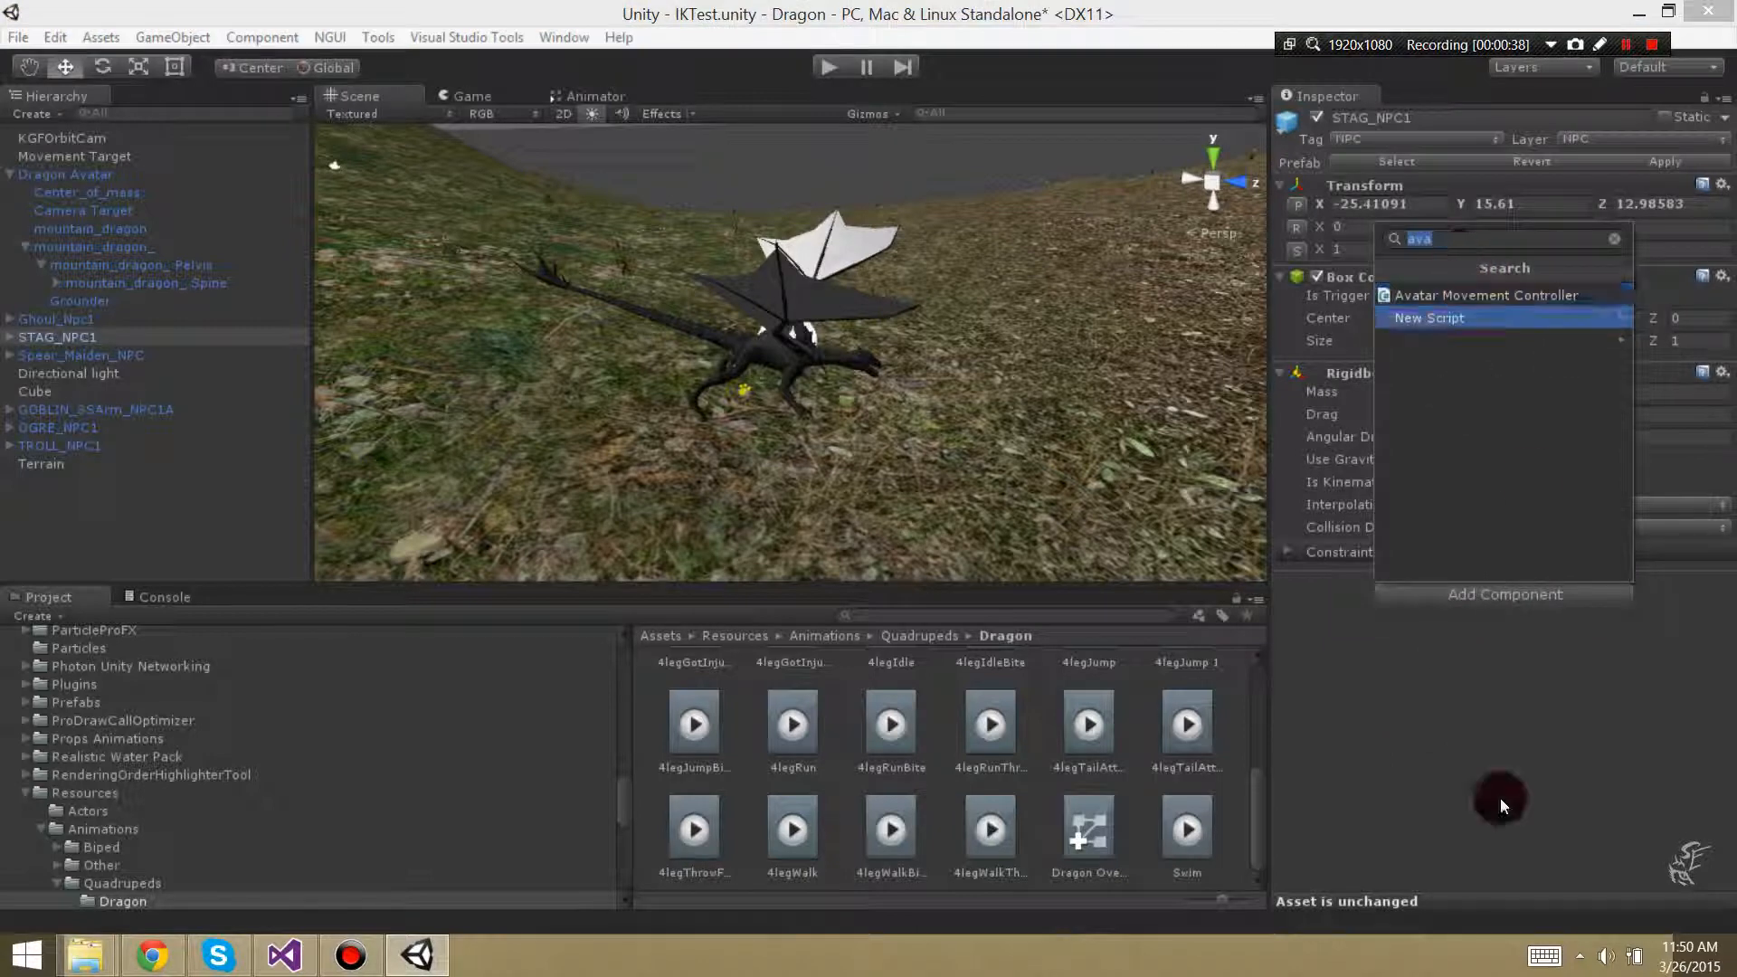
mouse_move(1736, 976)
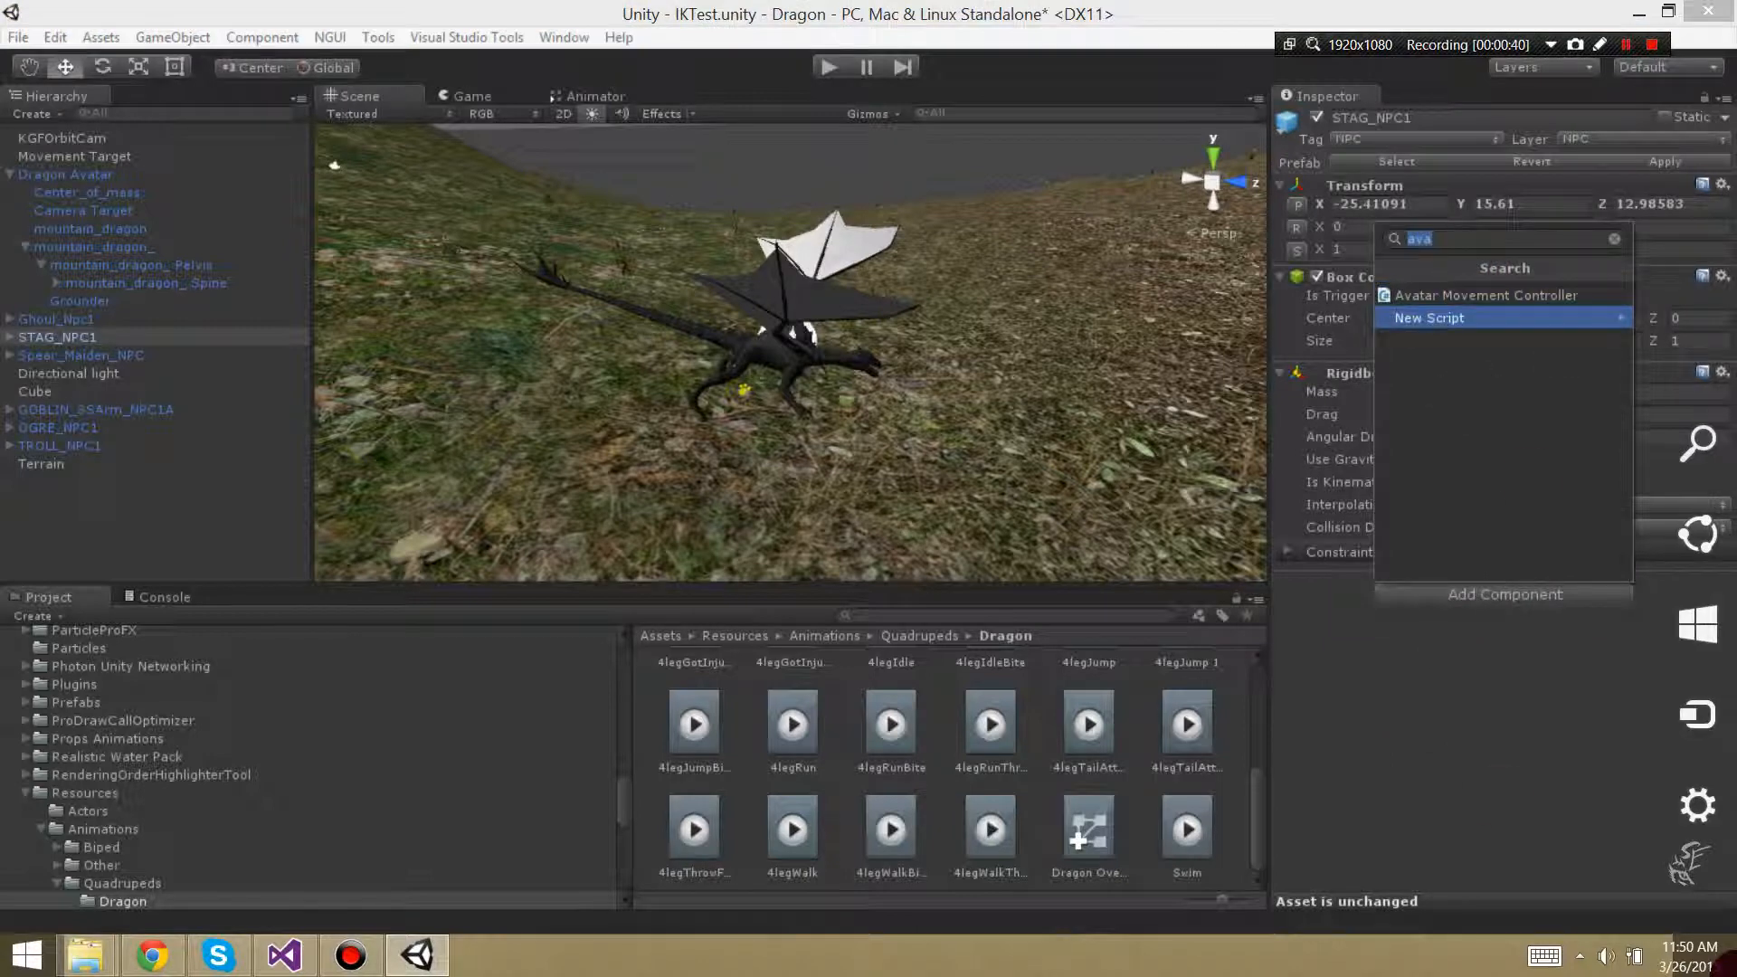
text(anim)
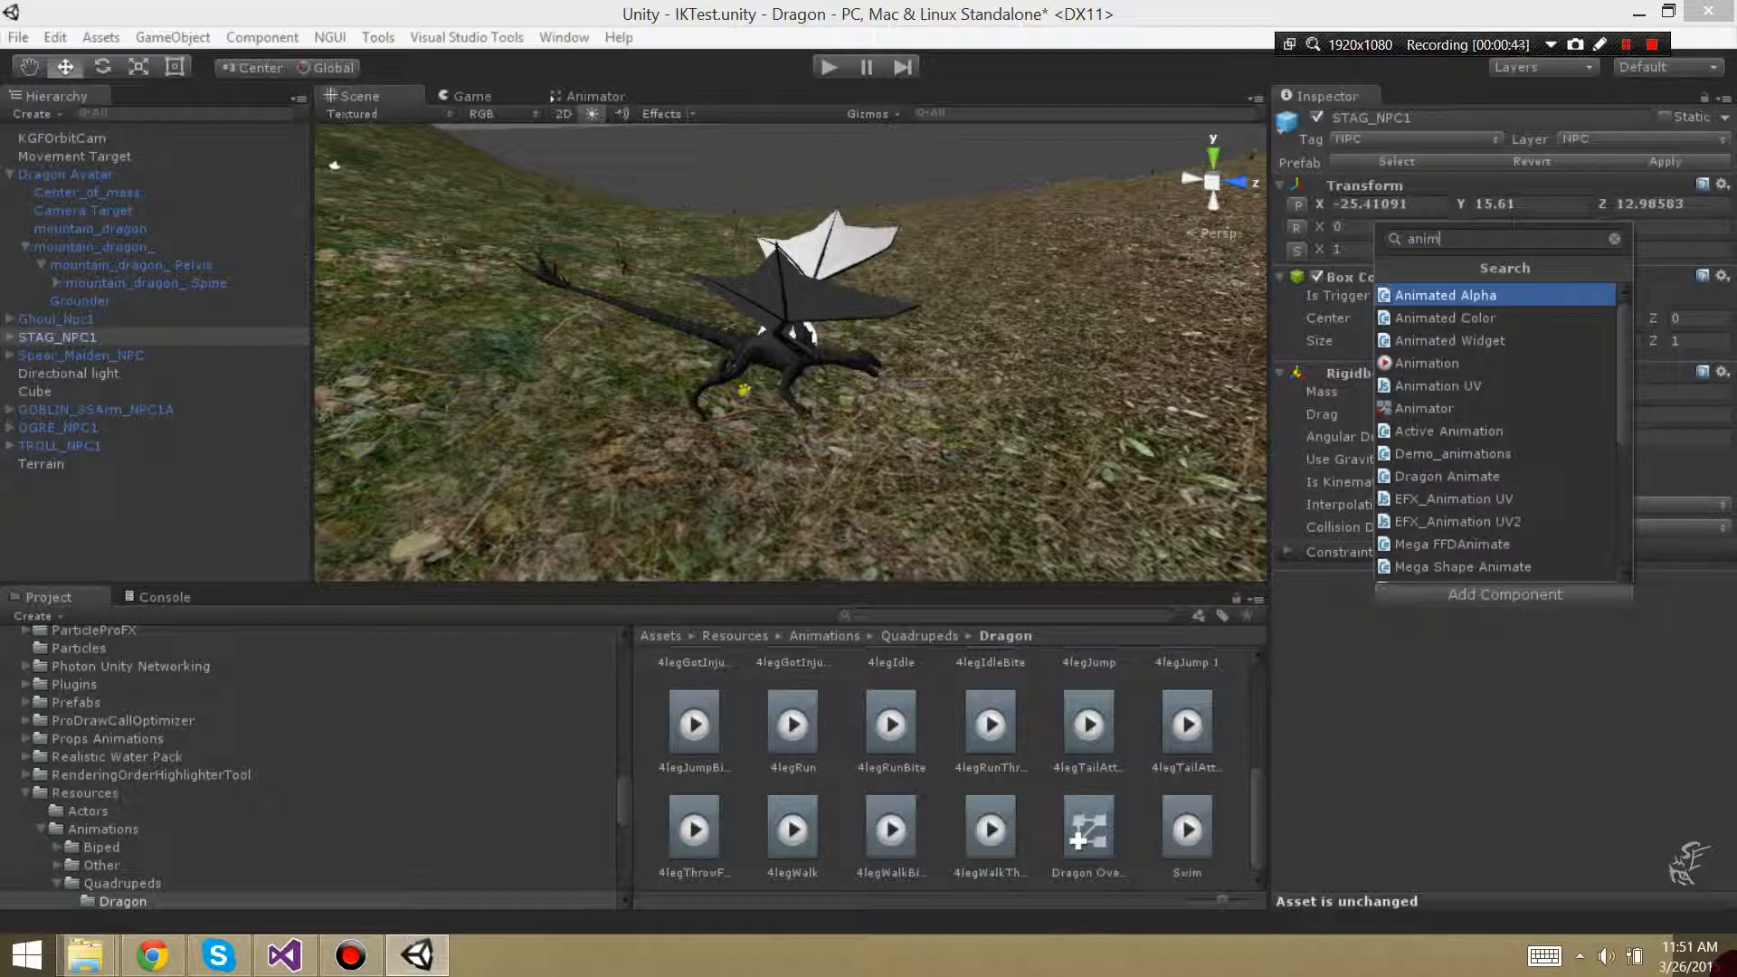
text(ator)
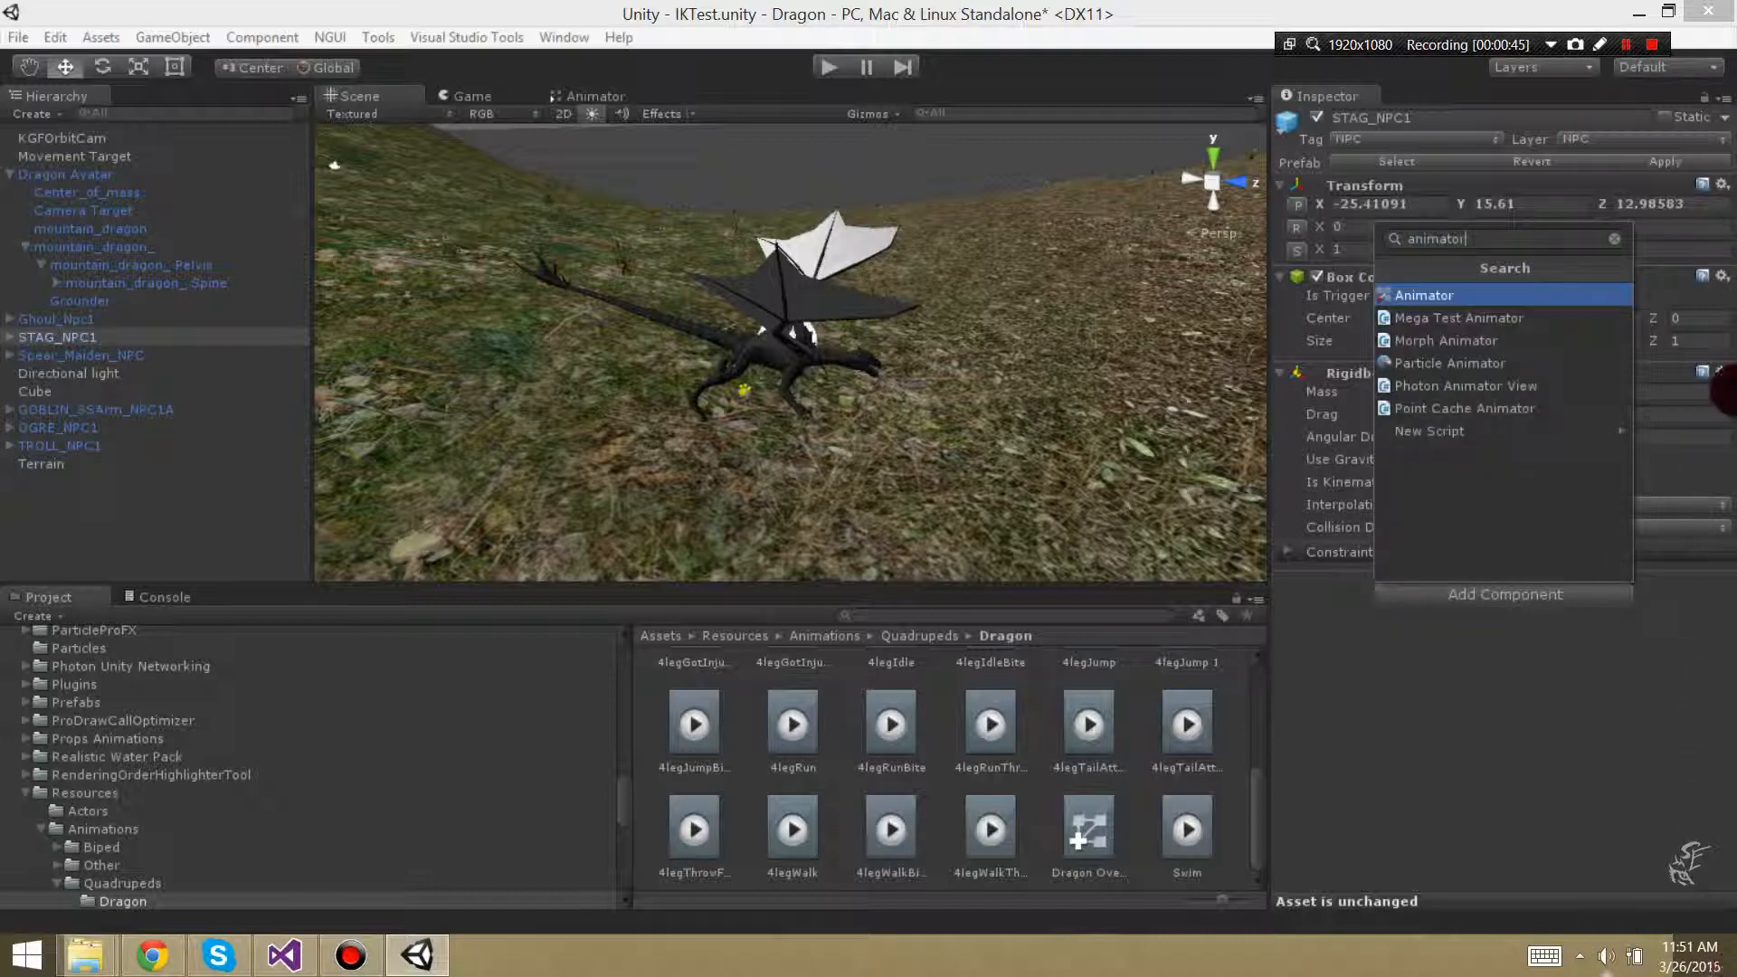
click(1448, 295)
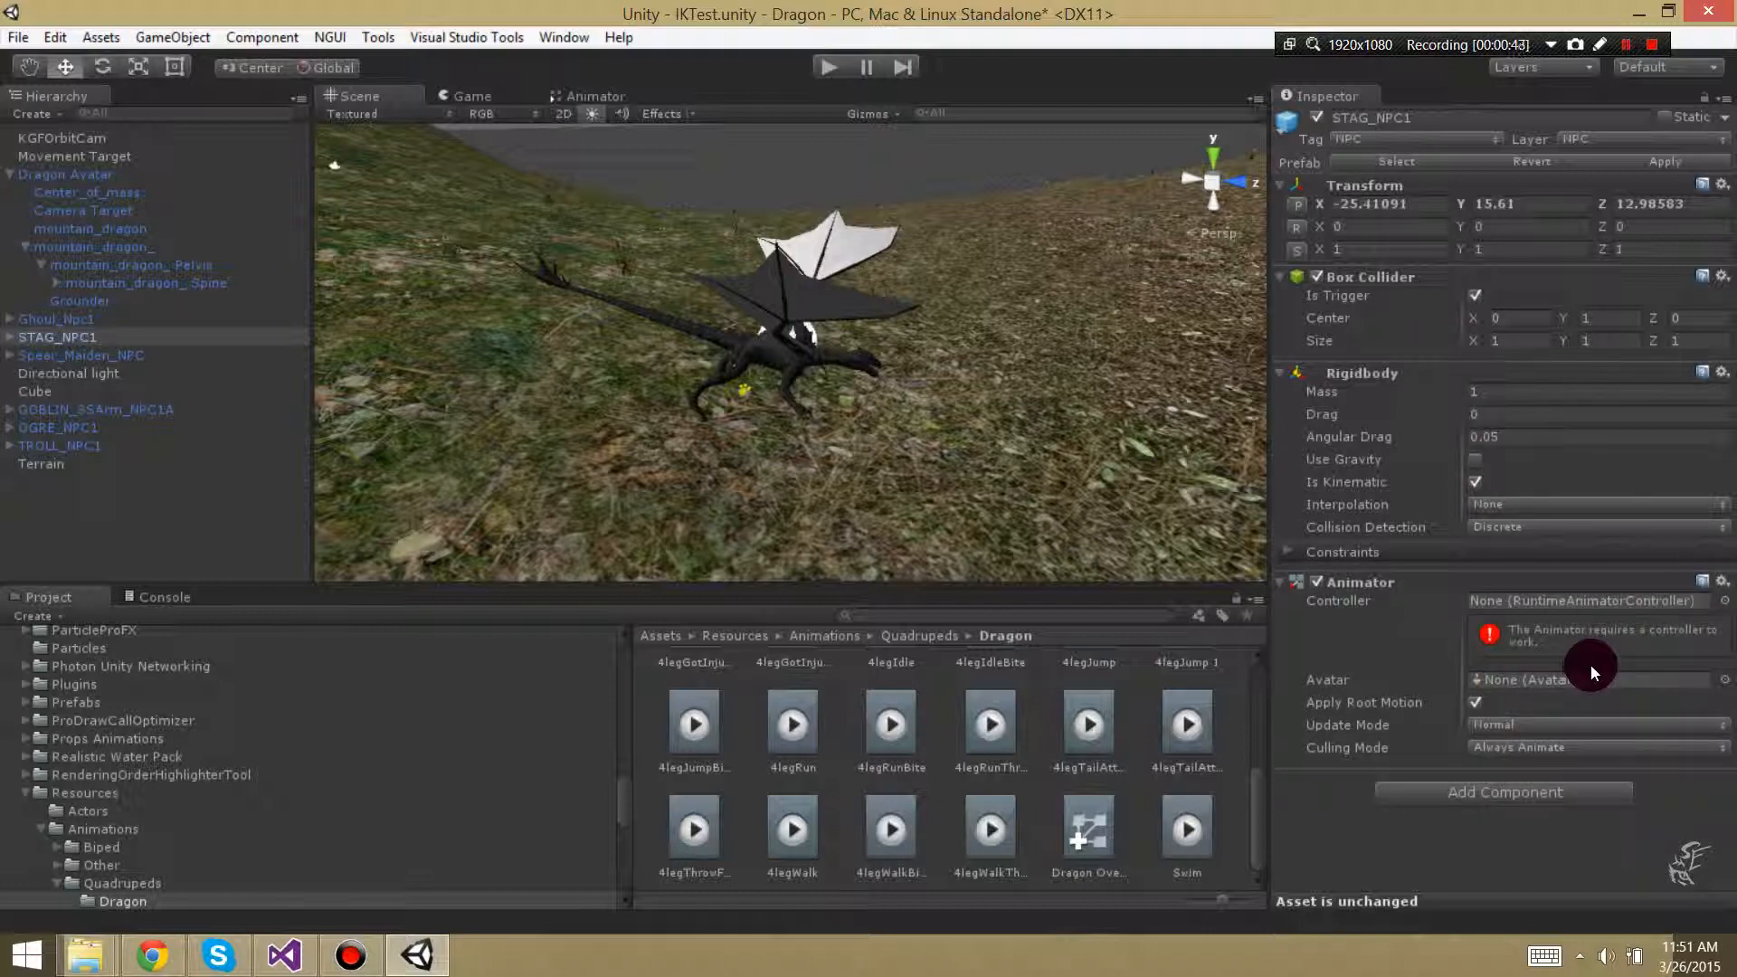
Examine the components of Dragon Avatar, from the Animator down to the Avatar Movement Controller script settings
click(77, 174)
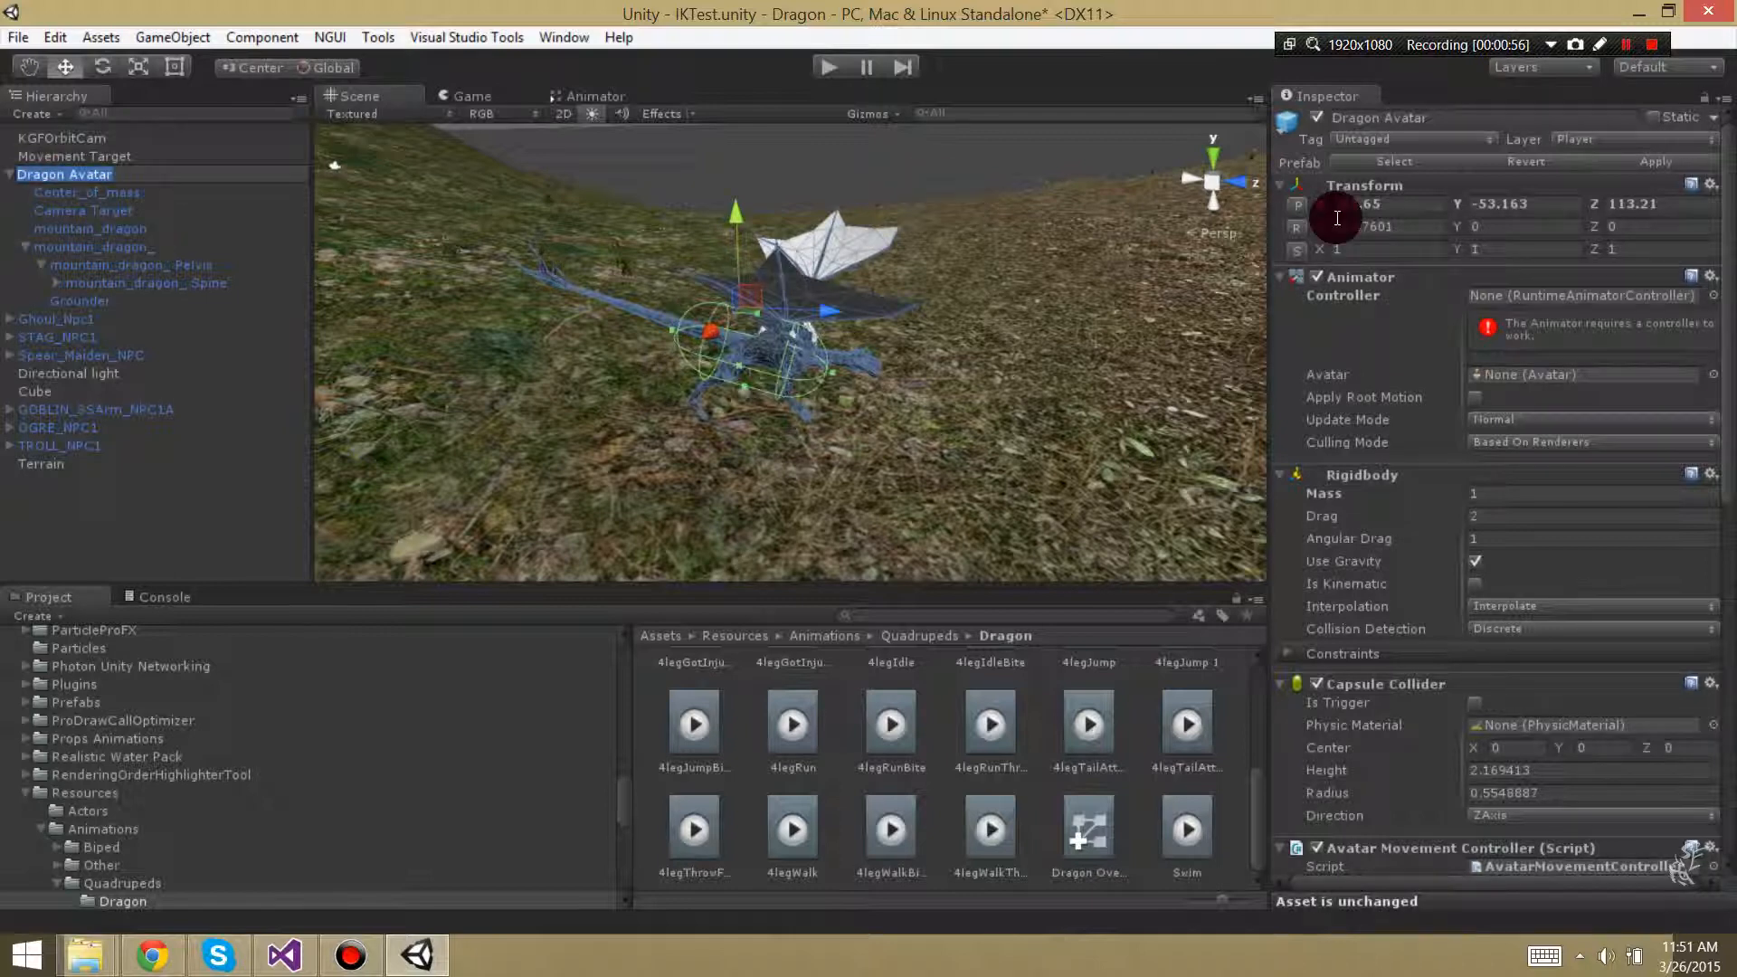
click(38, 172)
click(52, 194)
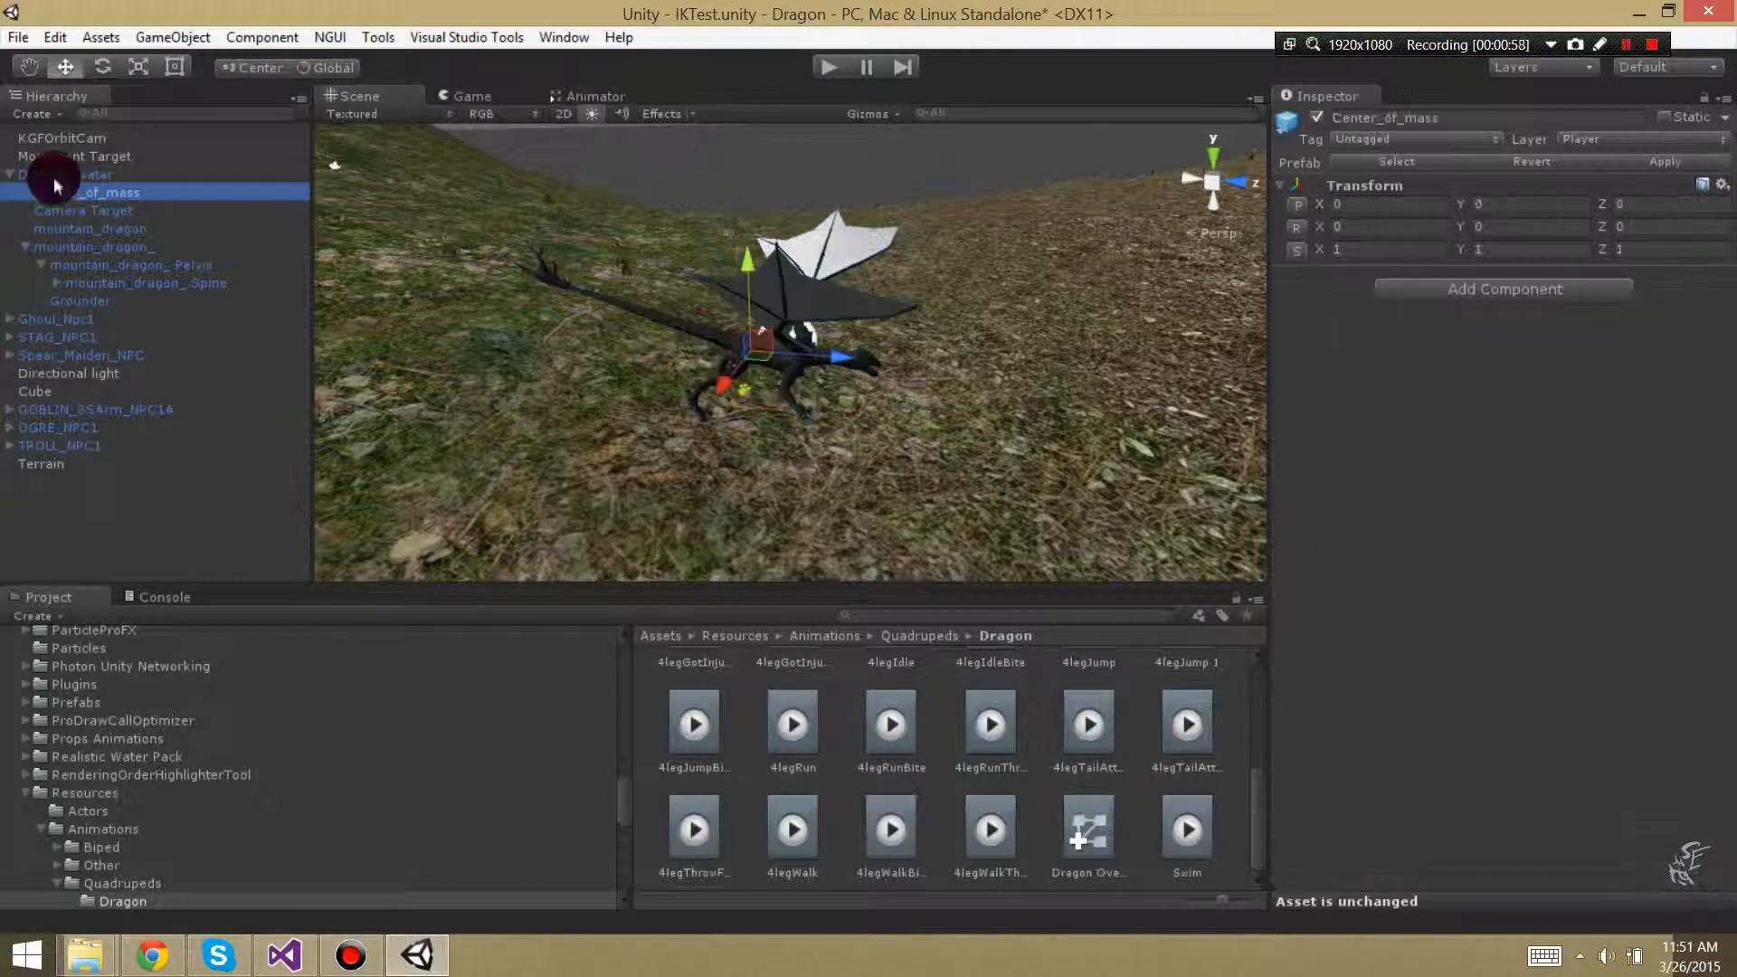
click(94, 178)
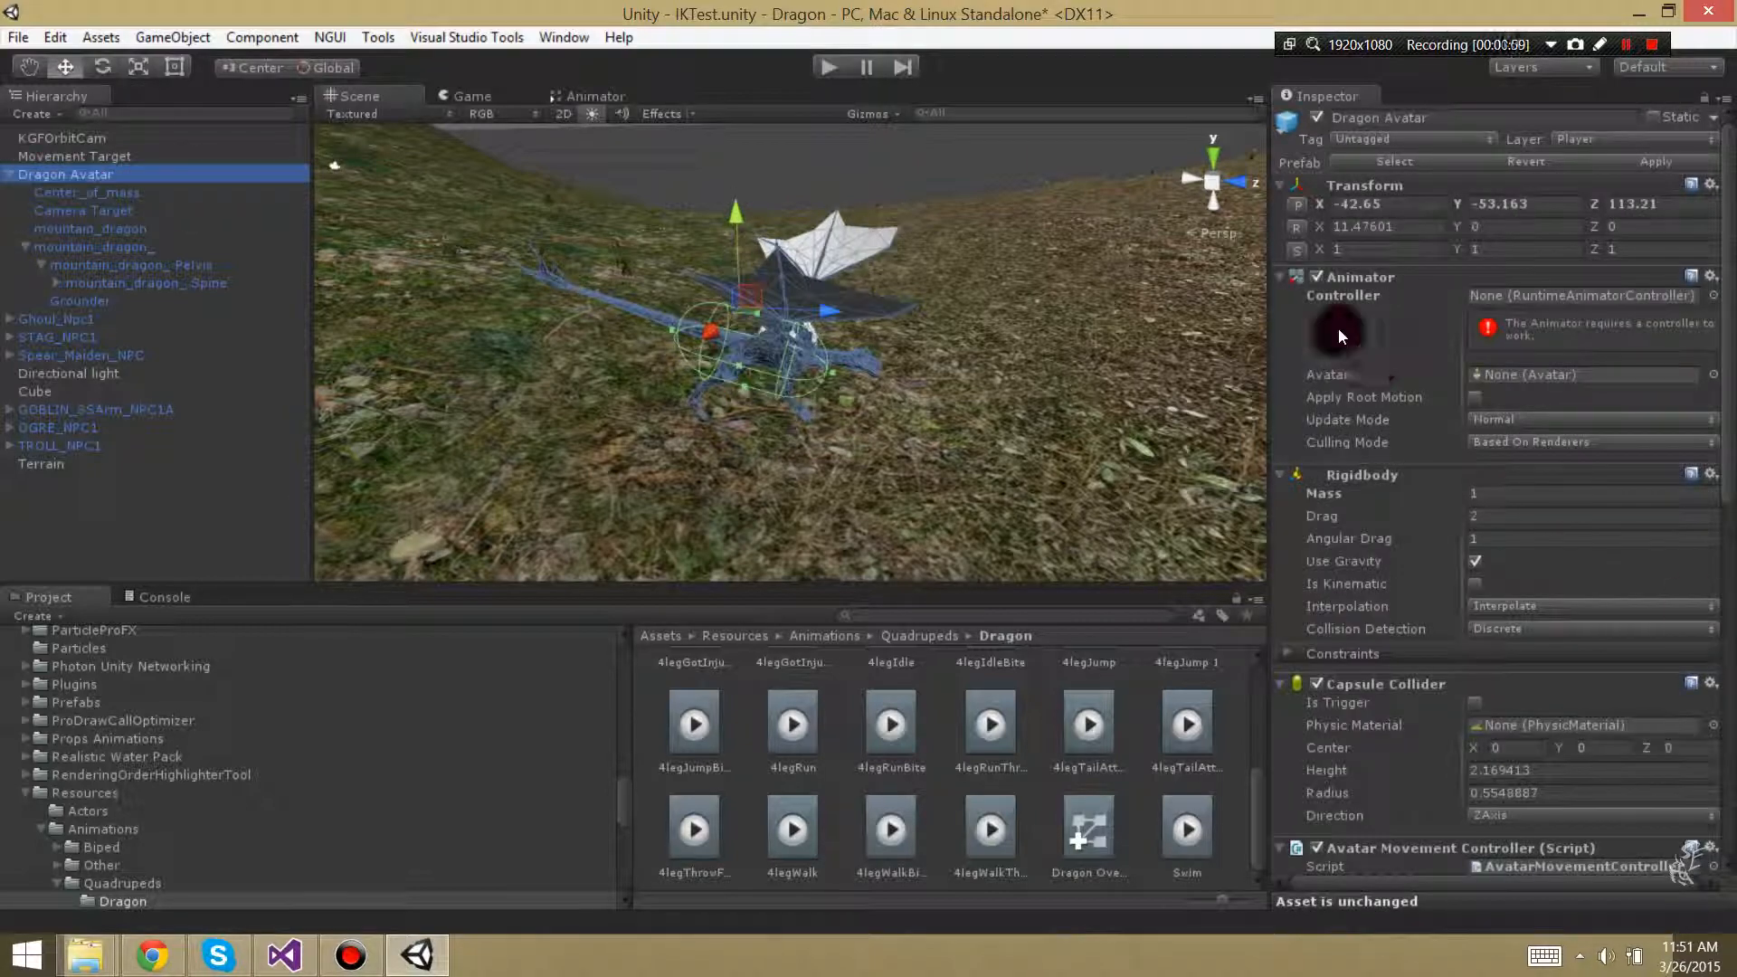
scroll(1447, 444, down, 5)
scroll(1447, 444, down, 6)
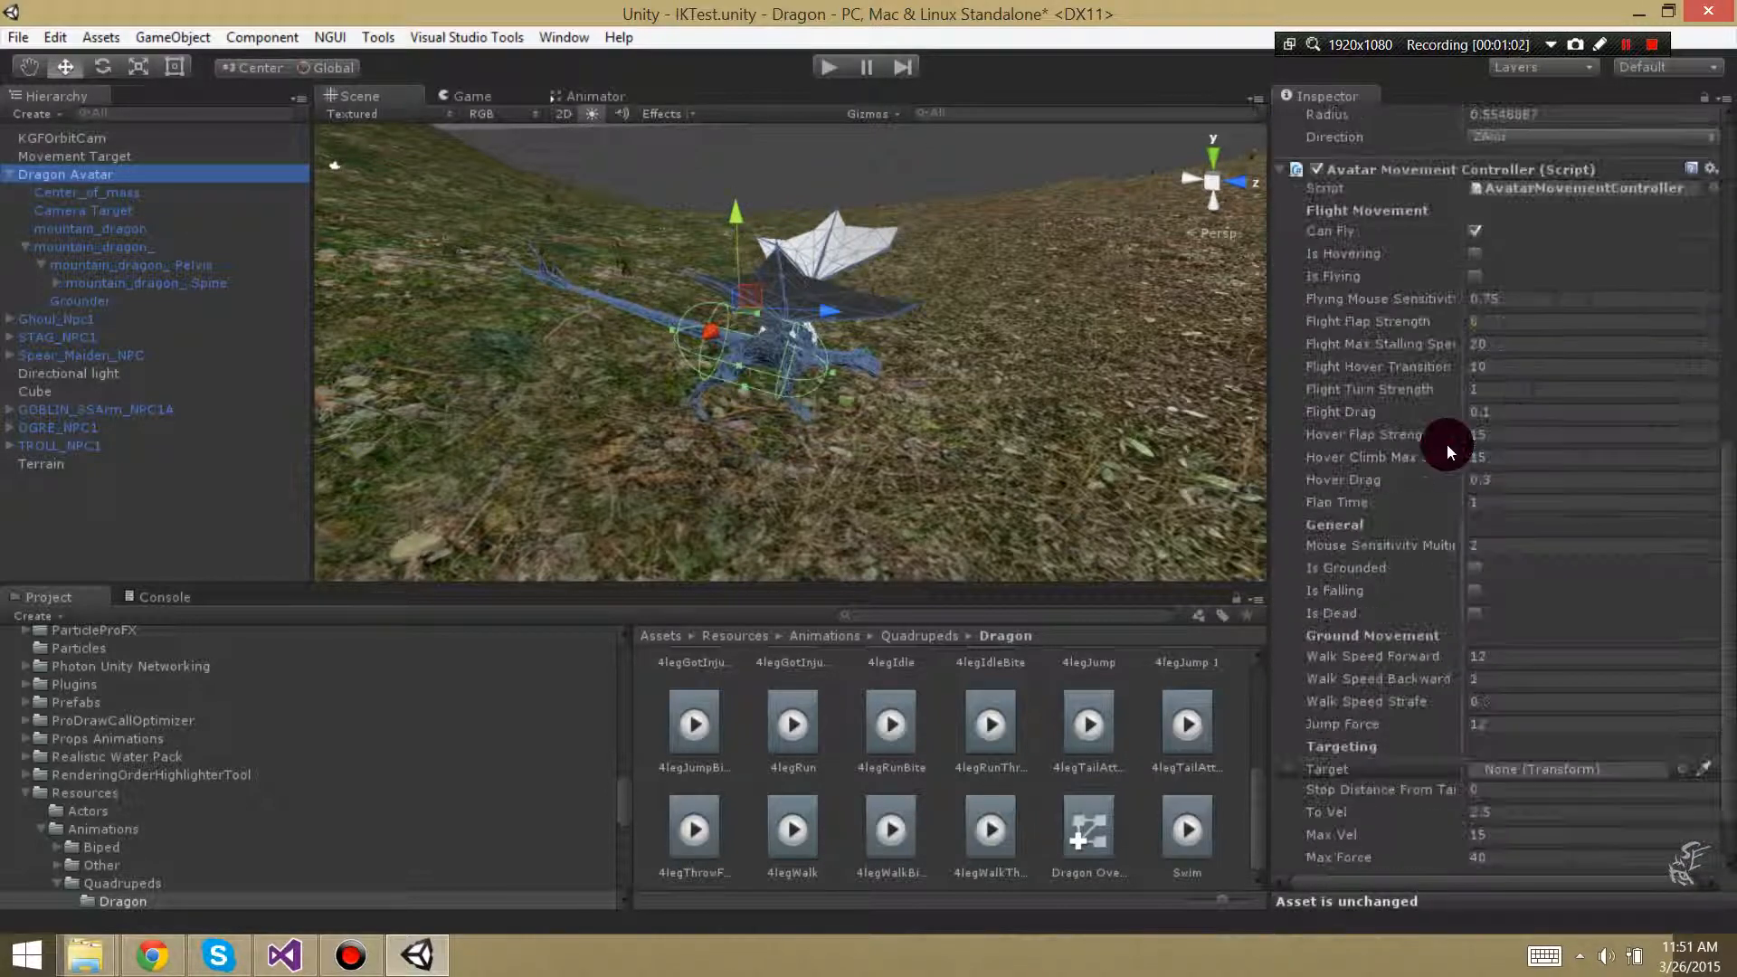
scroll(1447, 443, up, 12)
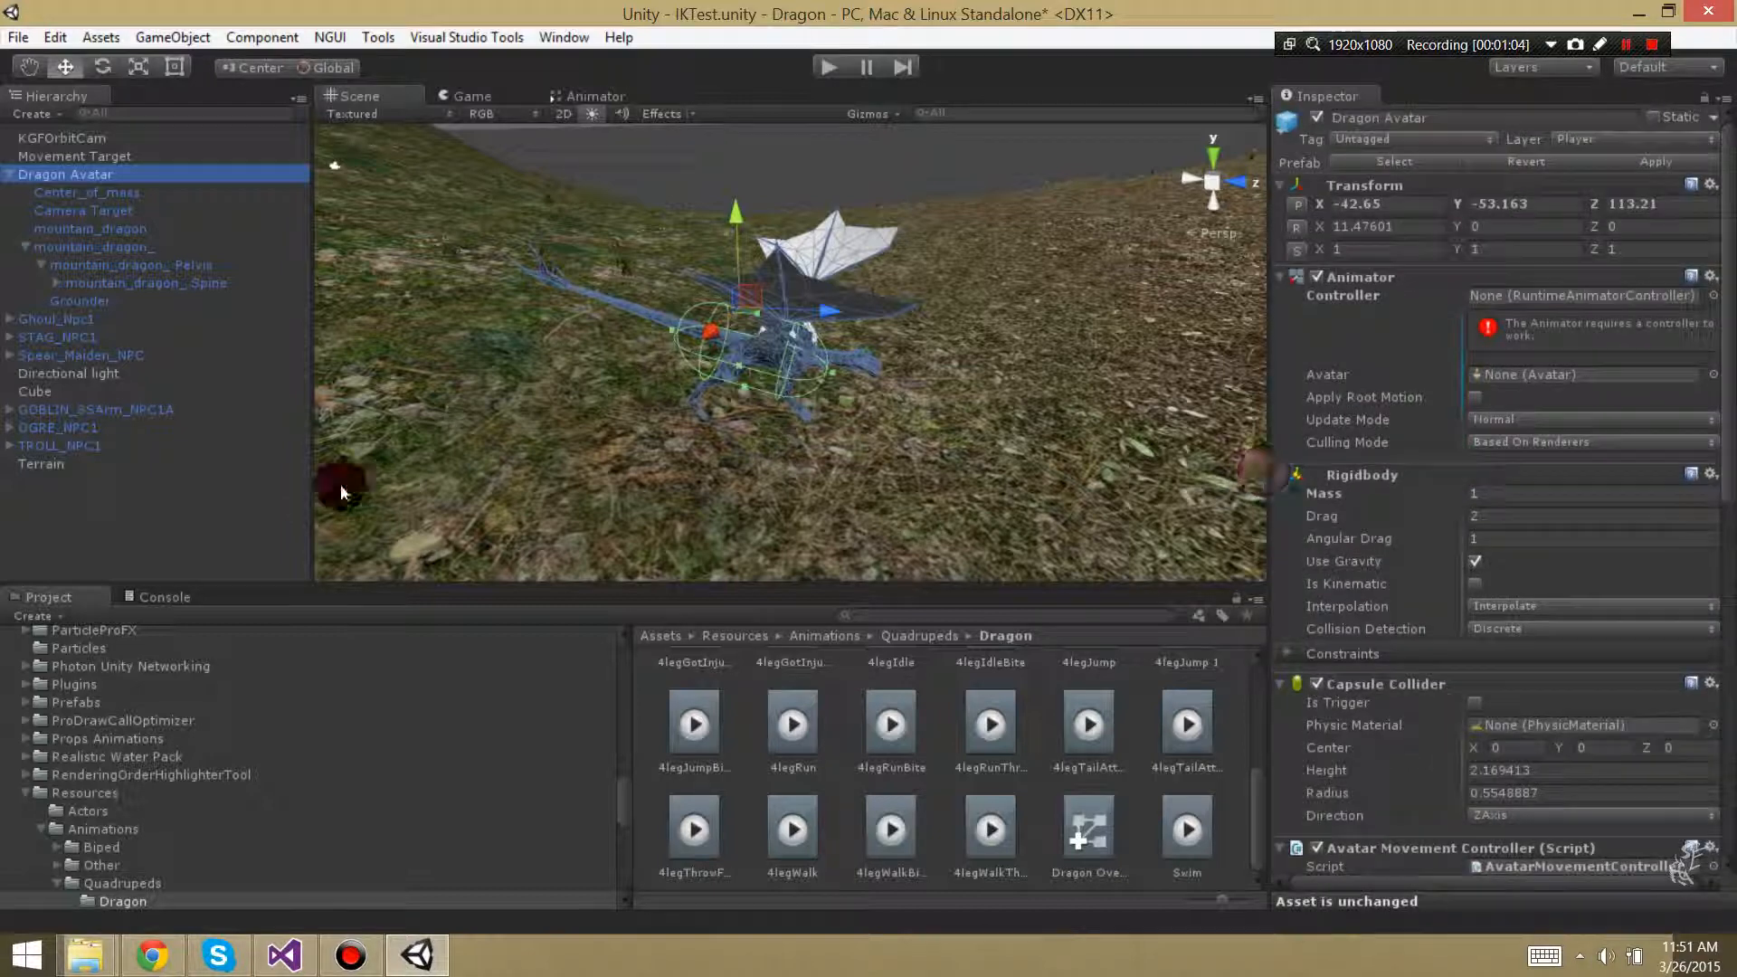
Locate the project asset of the mesh used by mountain_dragon's Skinned Mesh Renderer
click(93, 231)
click(41, 229)
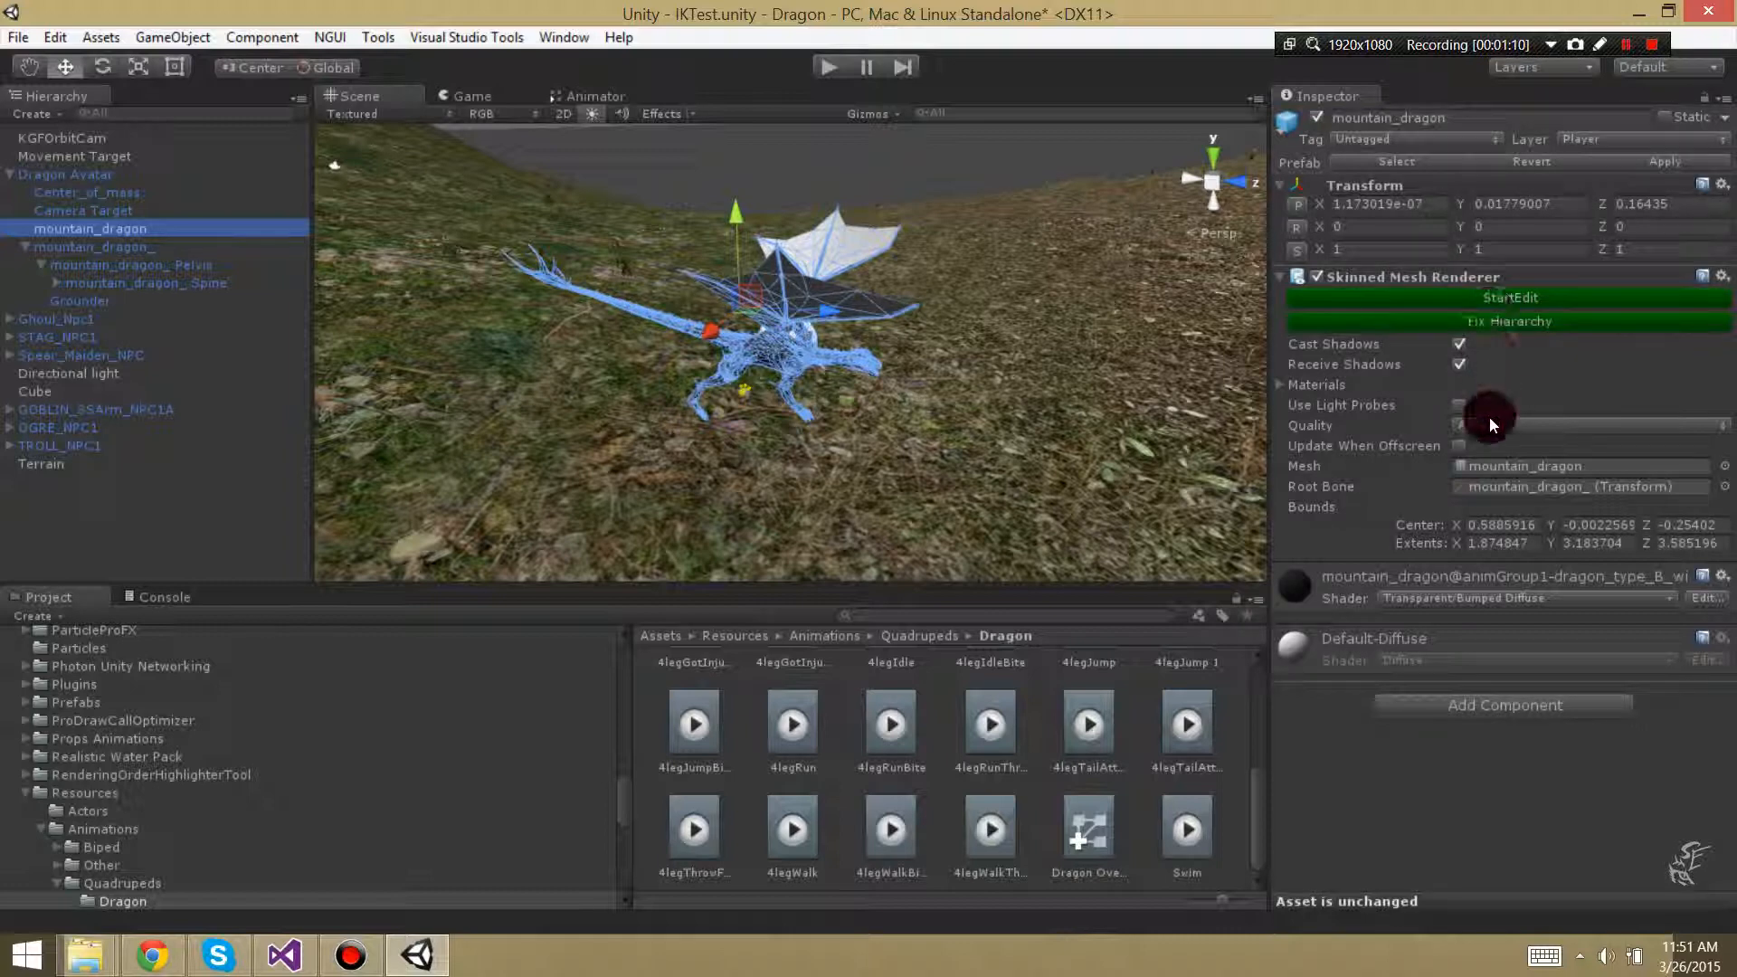
click(1502, 474)
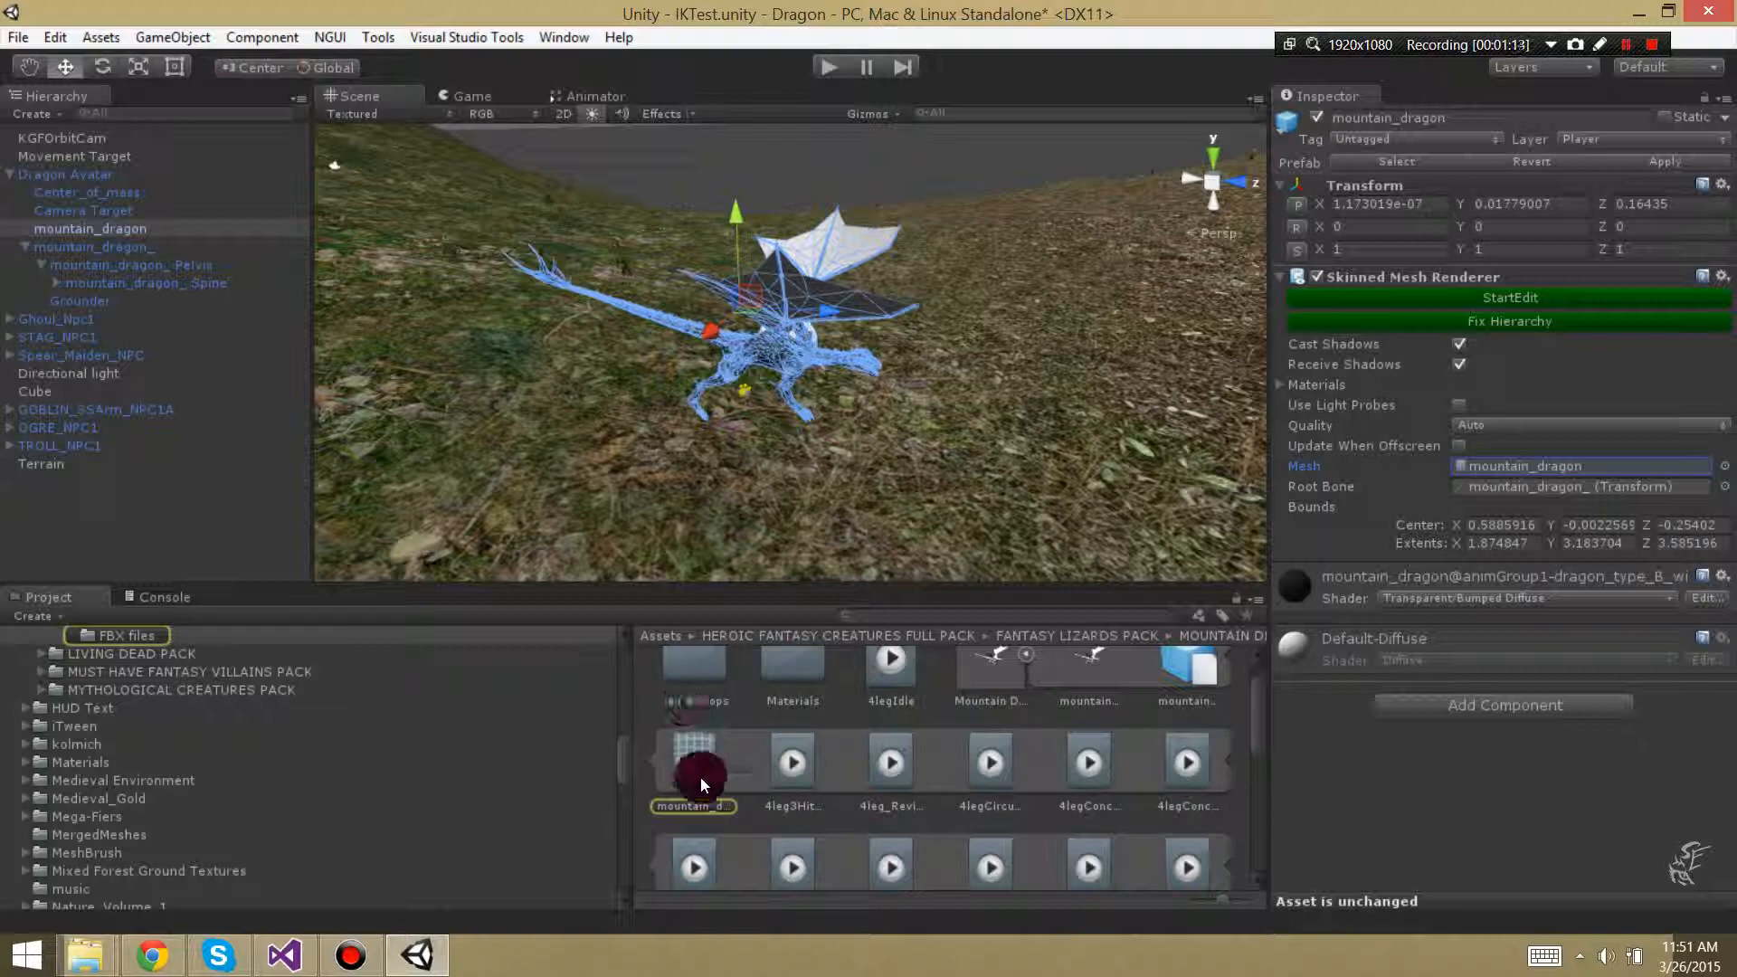
scroll(262, 698, up, 3)
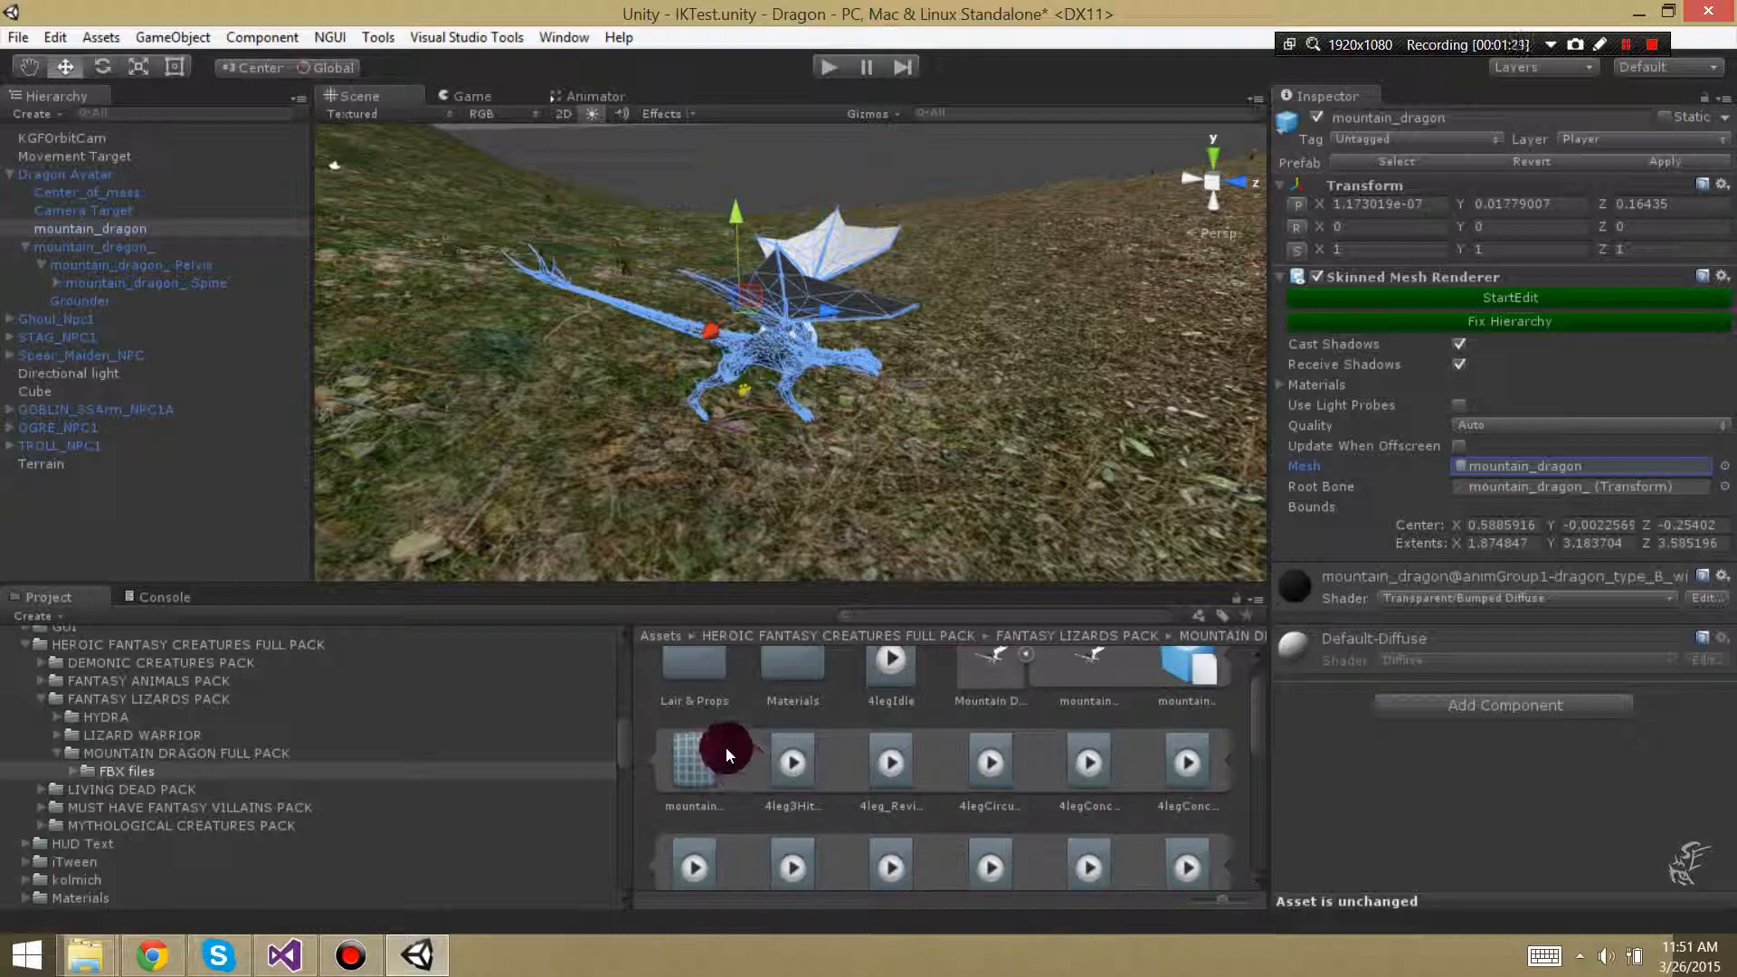
Select the Mountain Dragon FBX model, collapse its sub-assets, and review the animation clips in its import settings
click(1010, 660)
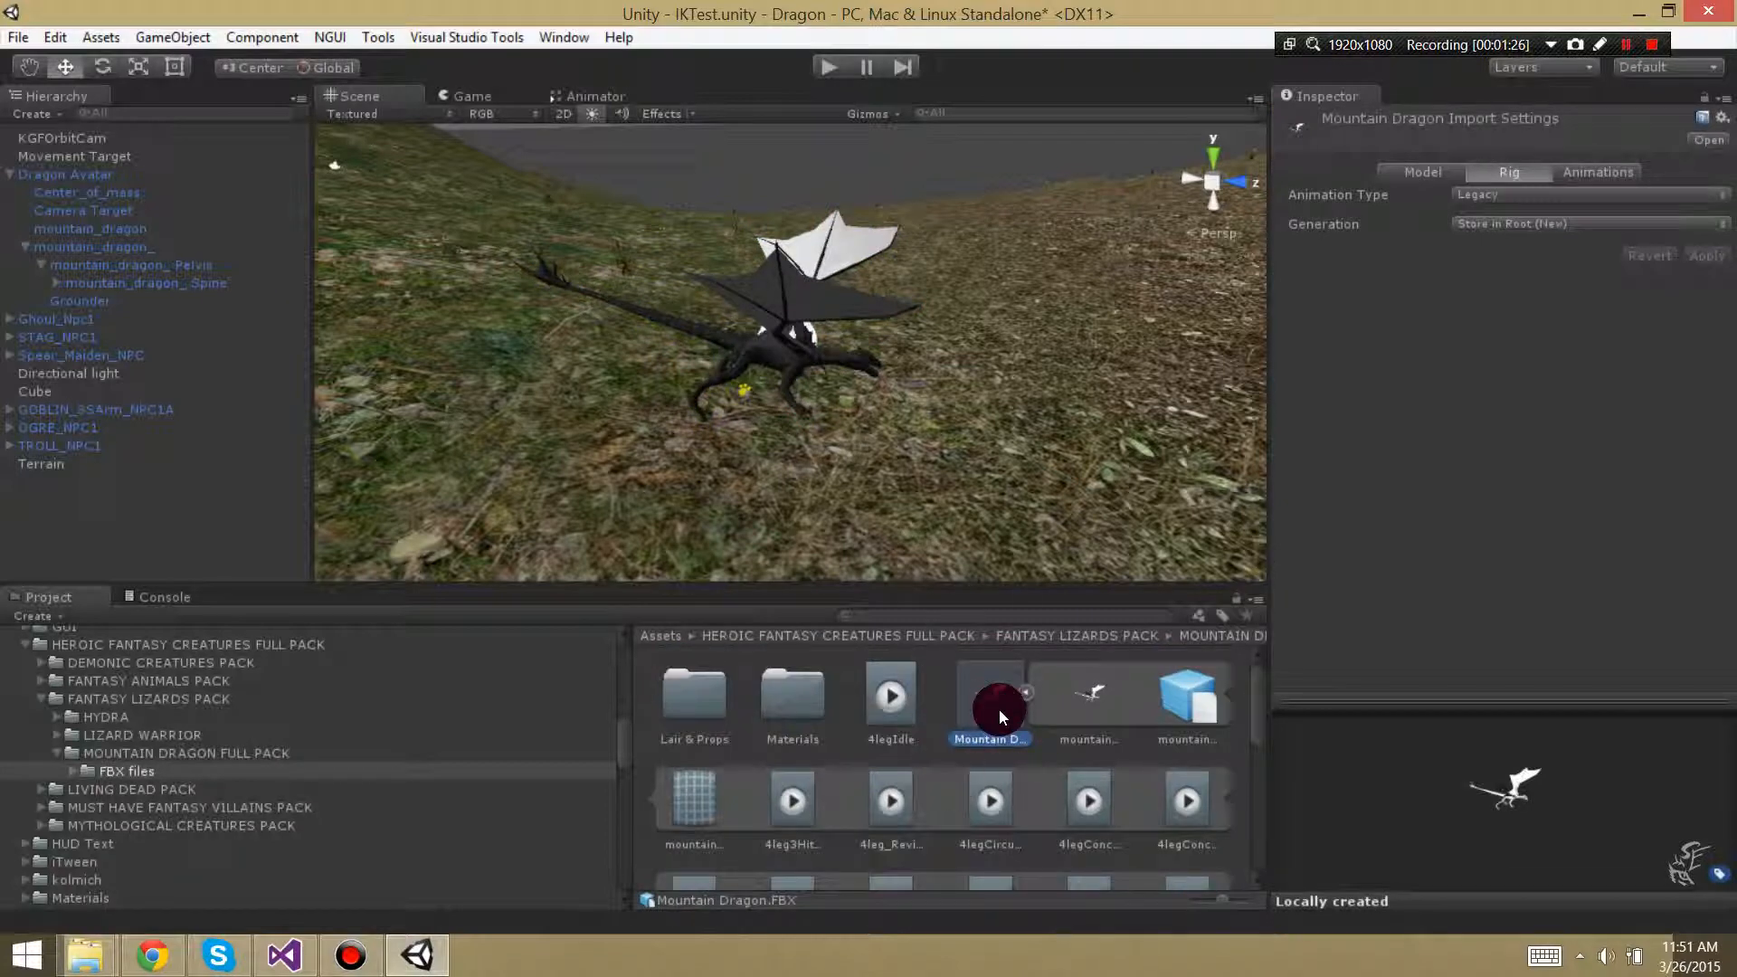
click(1026, 693)
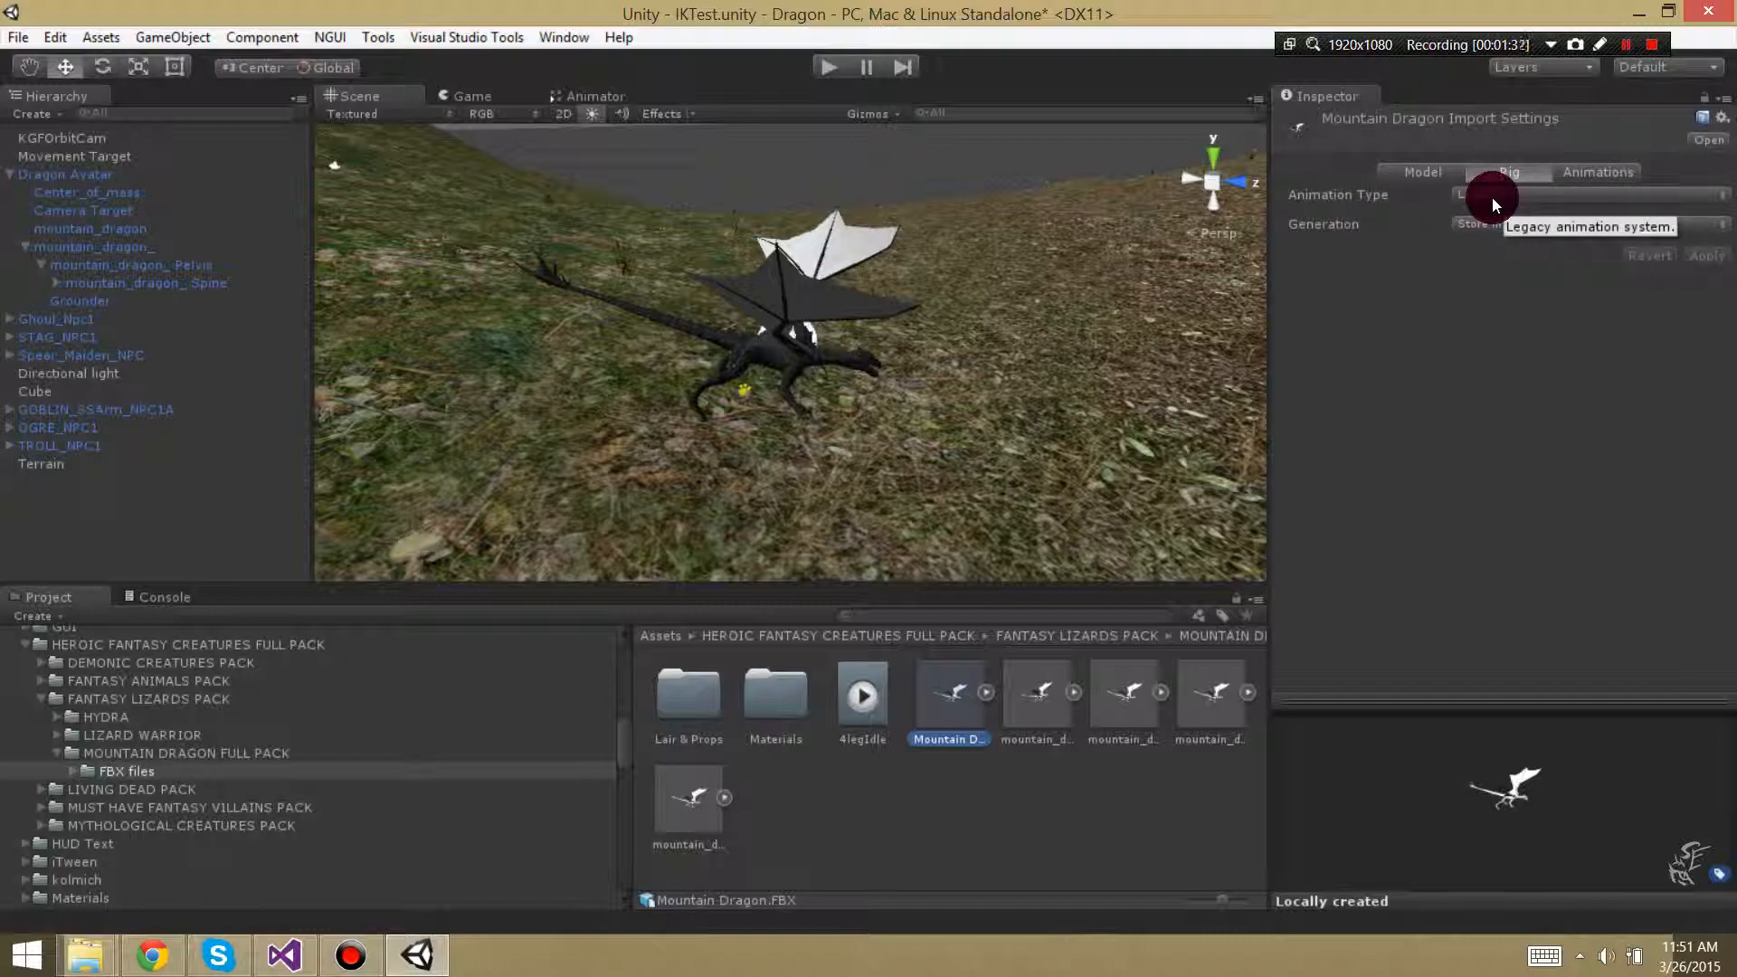
click(1607, 178)
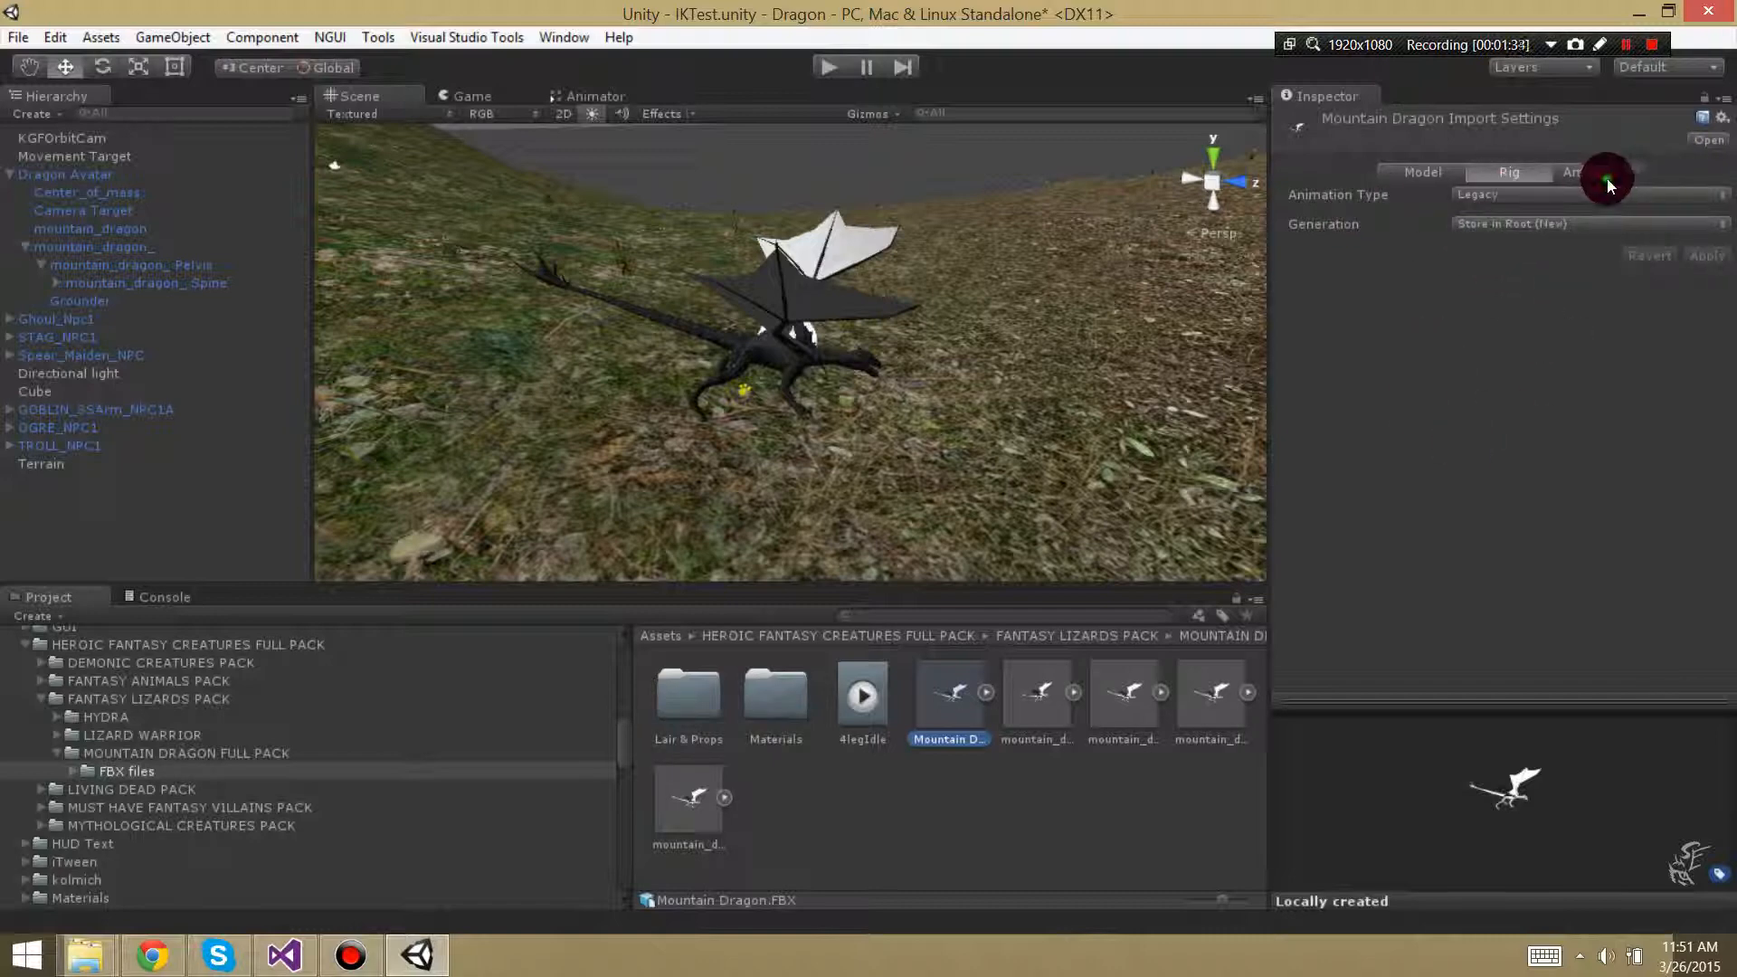
scroll(1581, 472, down, 5)
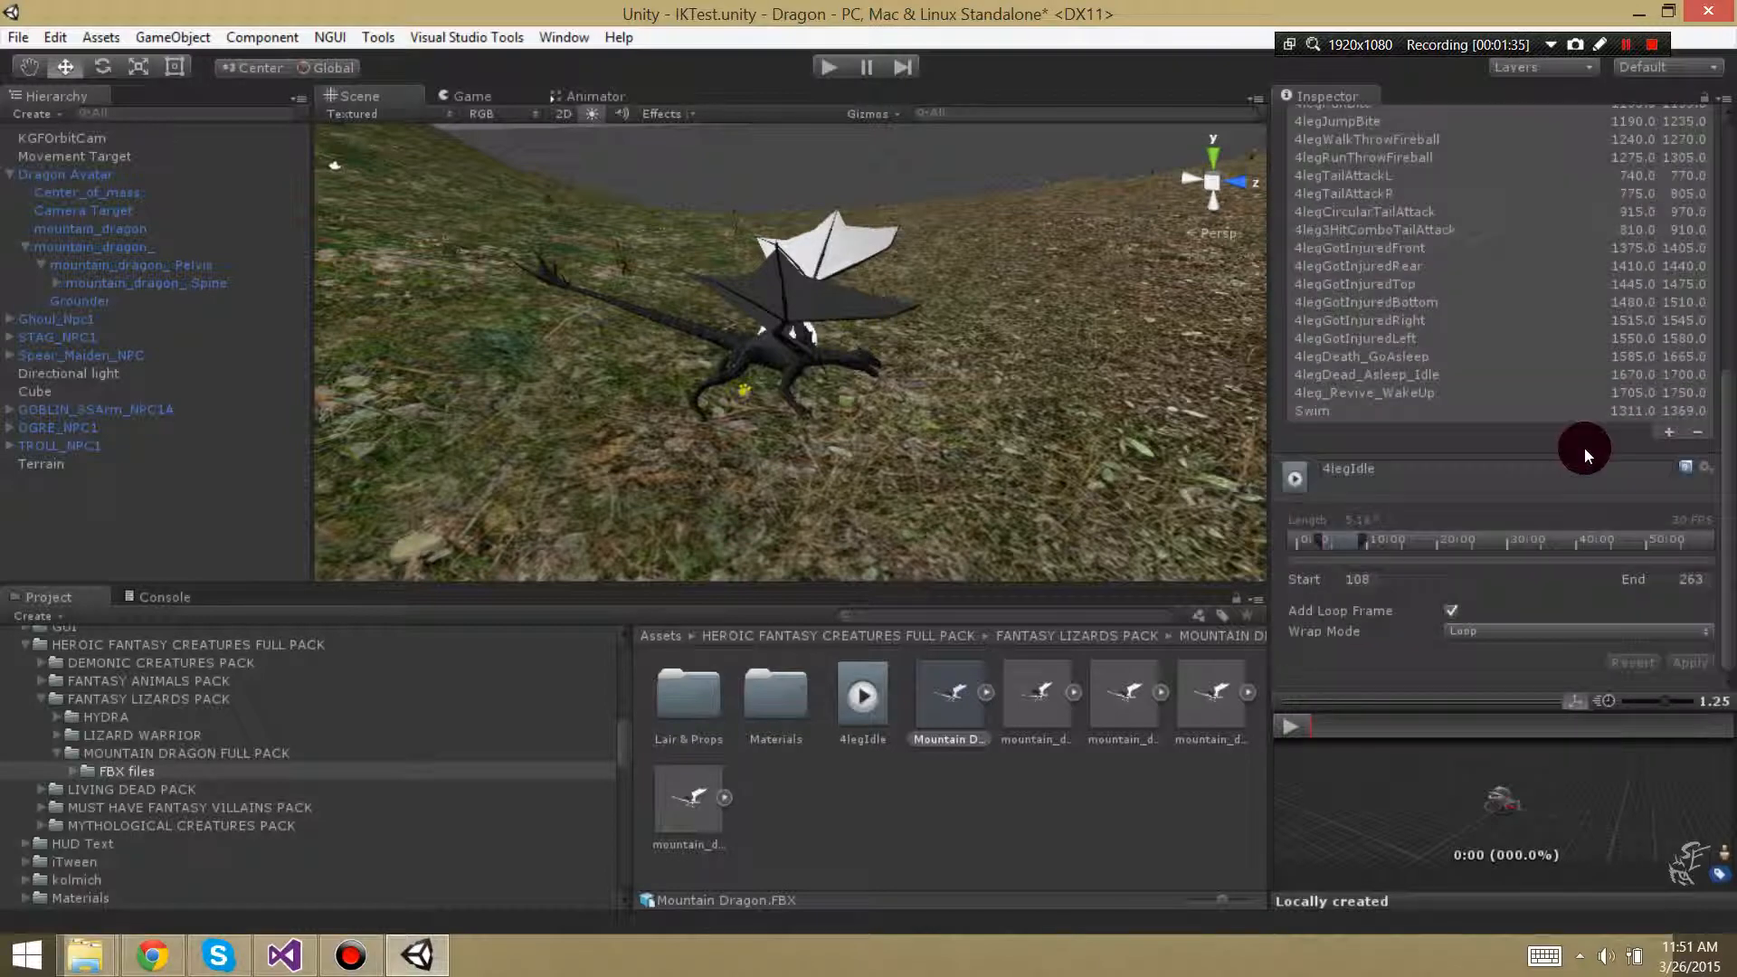
scroll(1584, 447, up, 4)
scroll(1584, 465, up, 1)
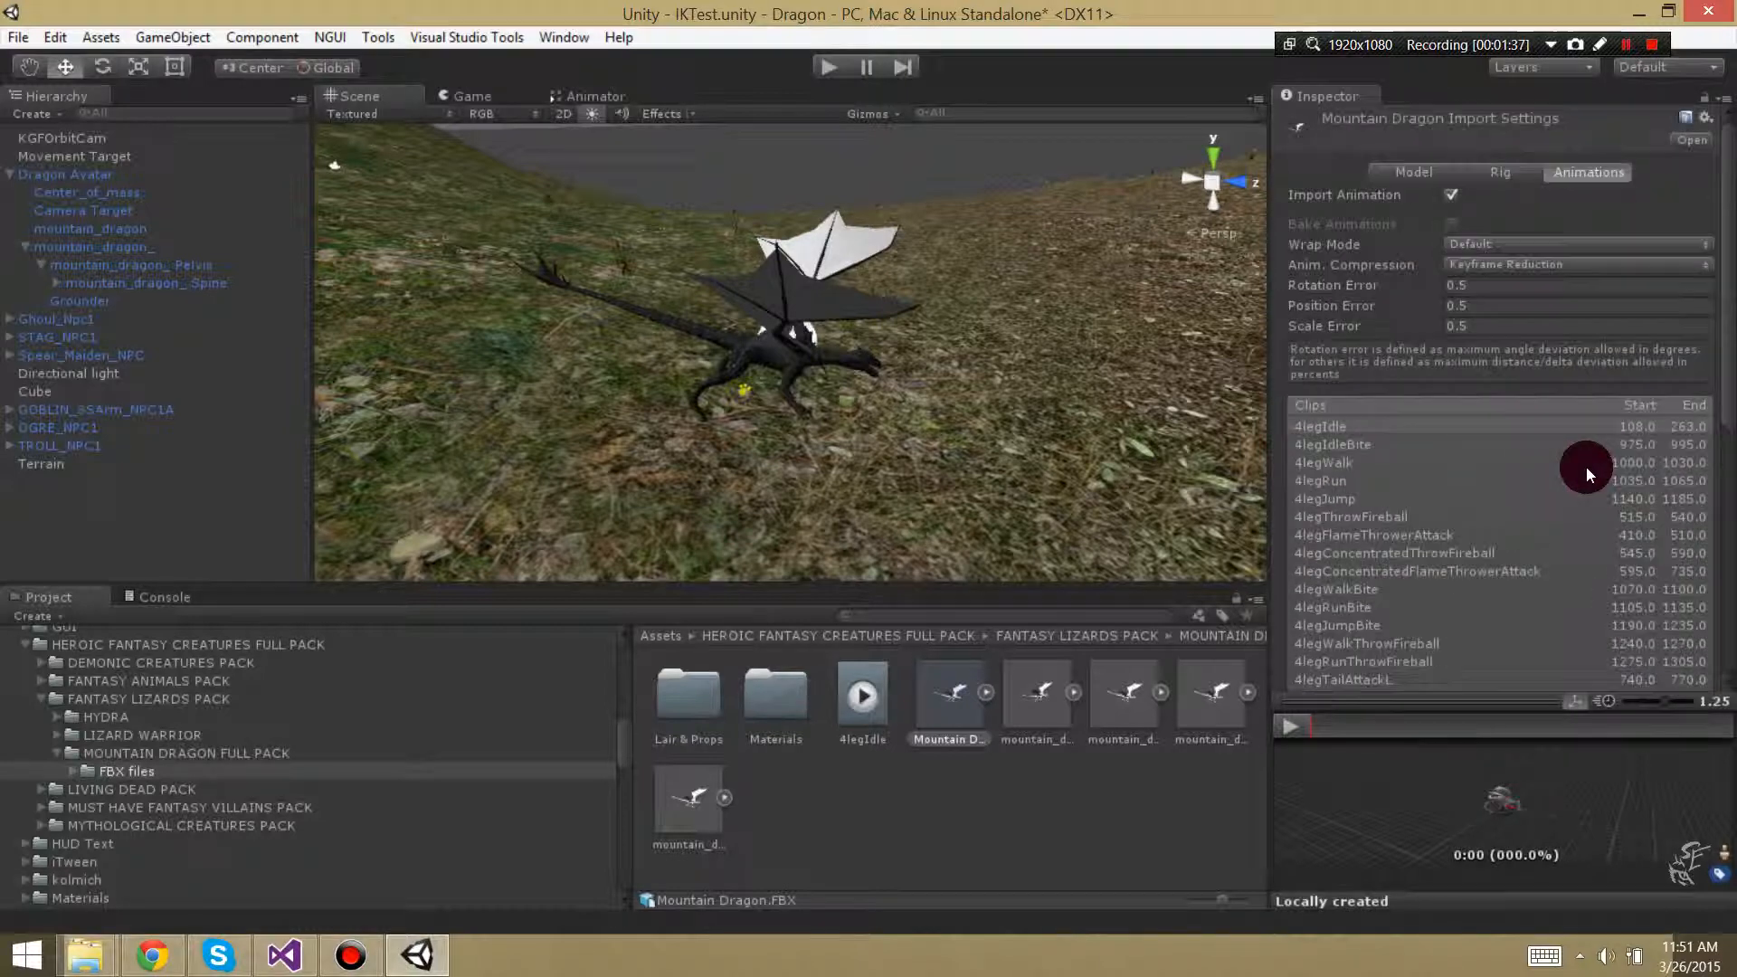
Set the animation type in the Mountain Dragon model's rig import settings to Generic
click(1502, 171)
click(1484, 194)
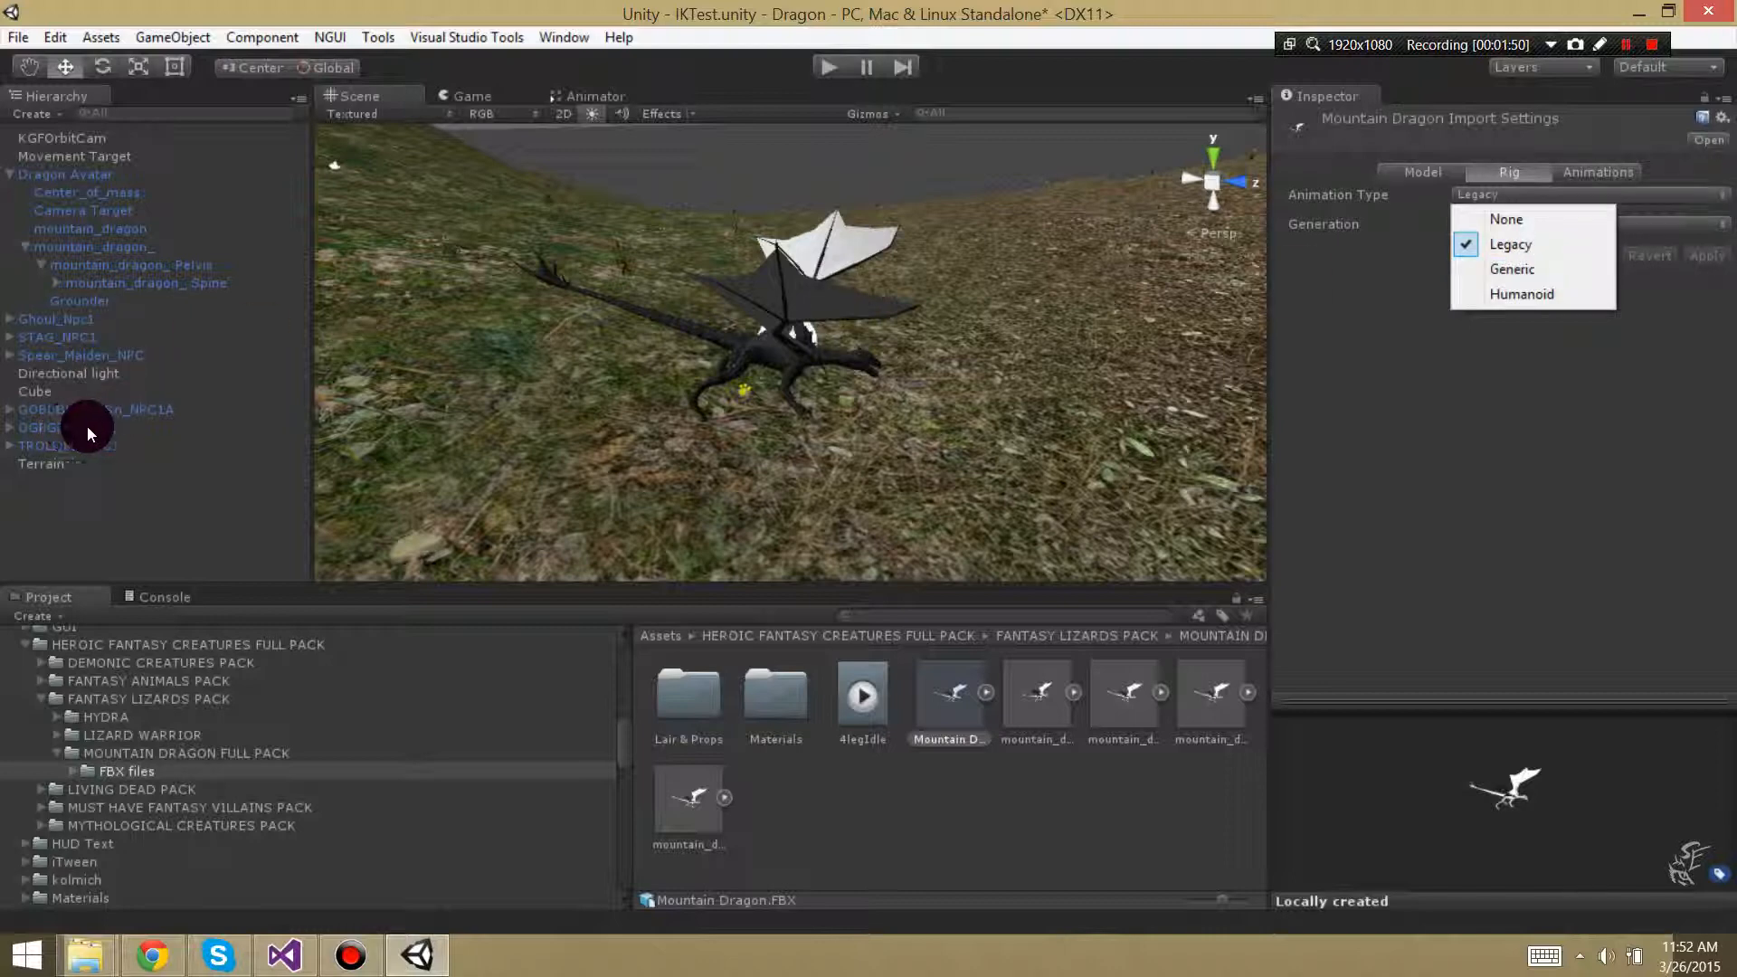
click(1522, 306)
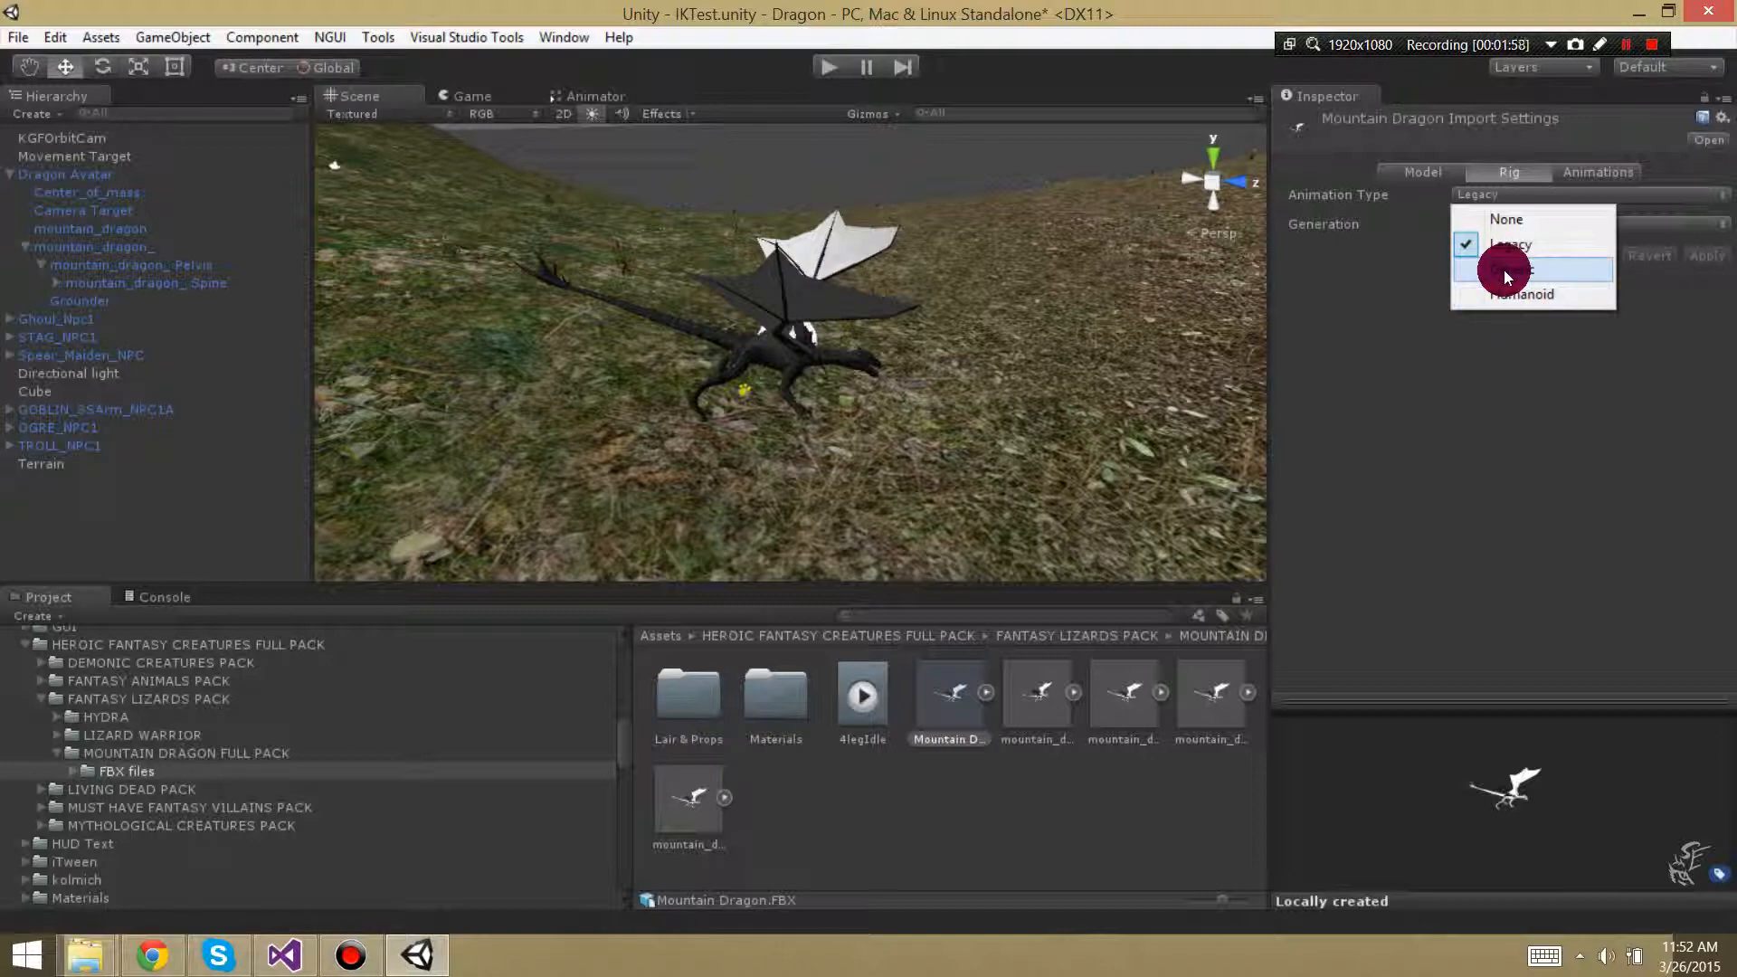
click(1504, 269)
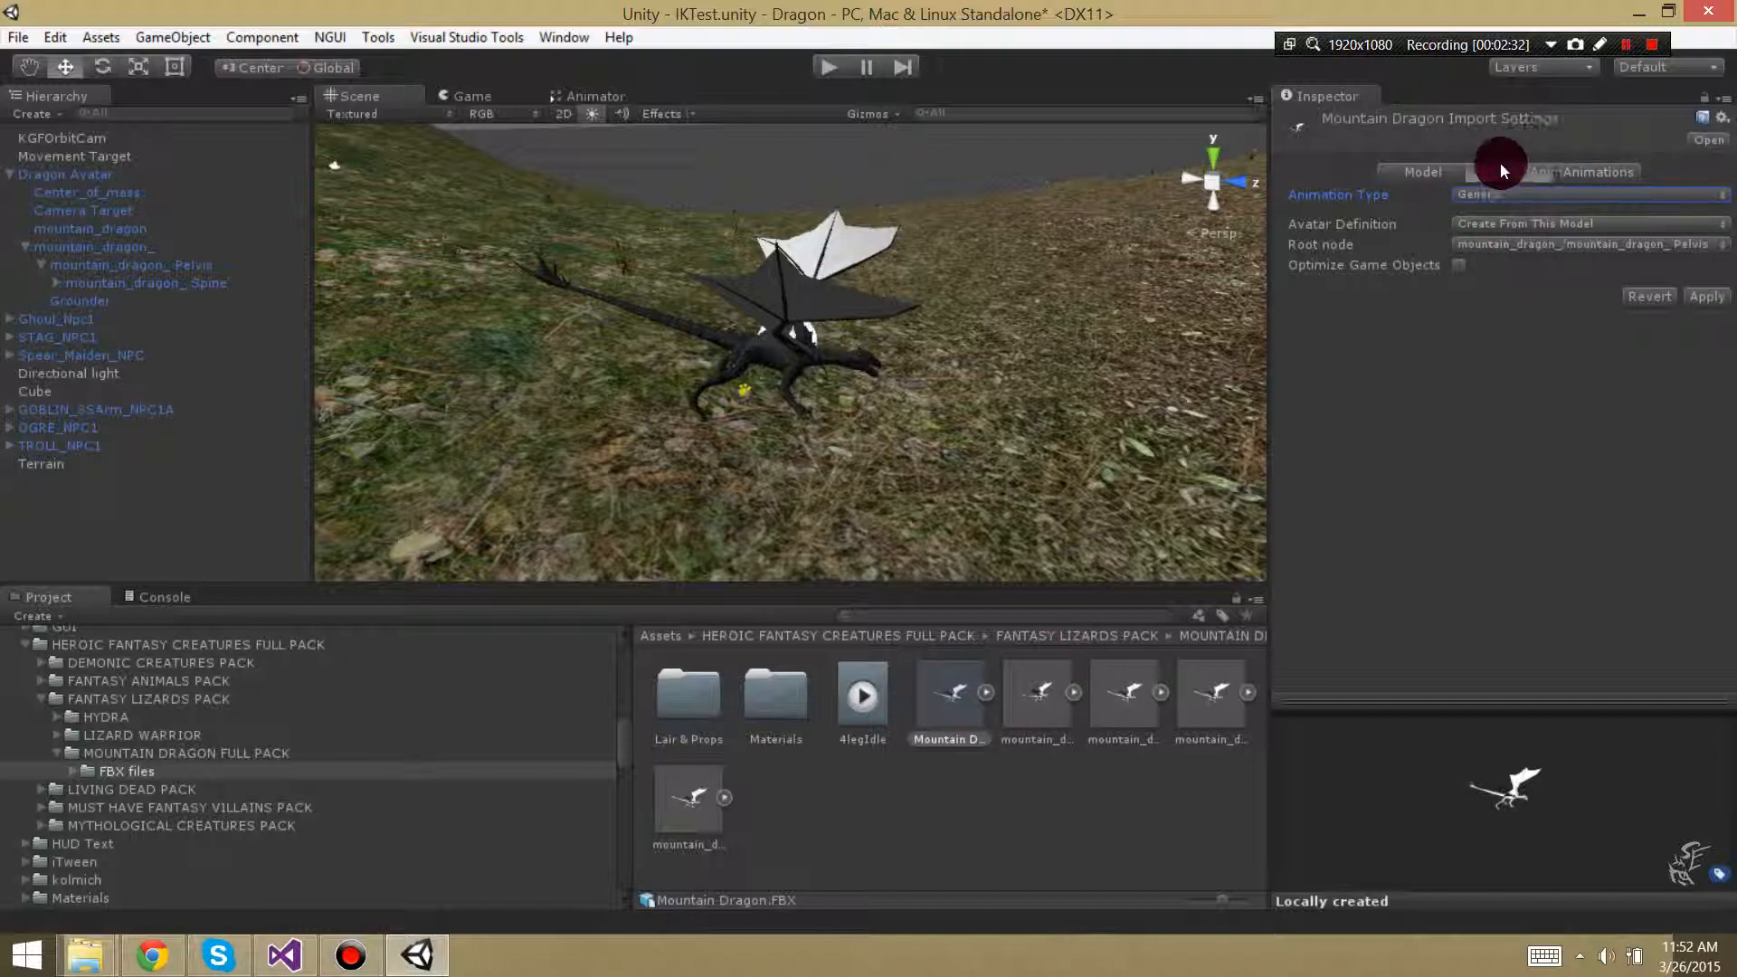
Inspect the root node choices through Pelvis and Spine, and expand mountain_dragon_ Spine under Dragon Avatar to compare the bones
click(1502, 247)
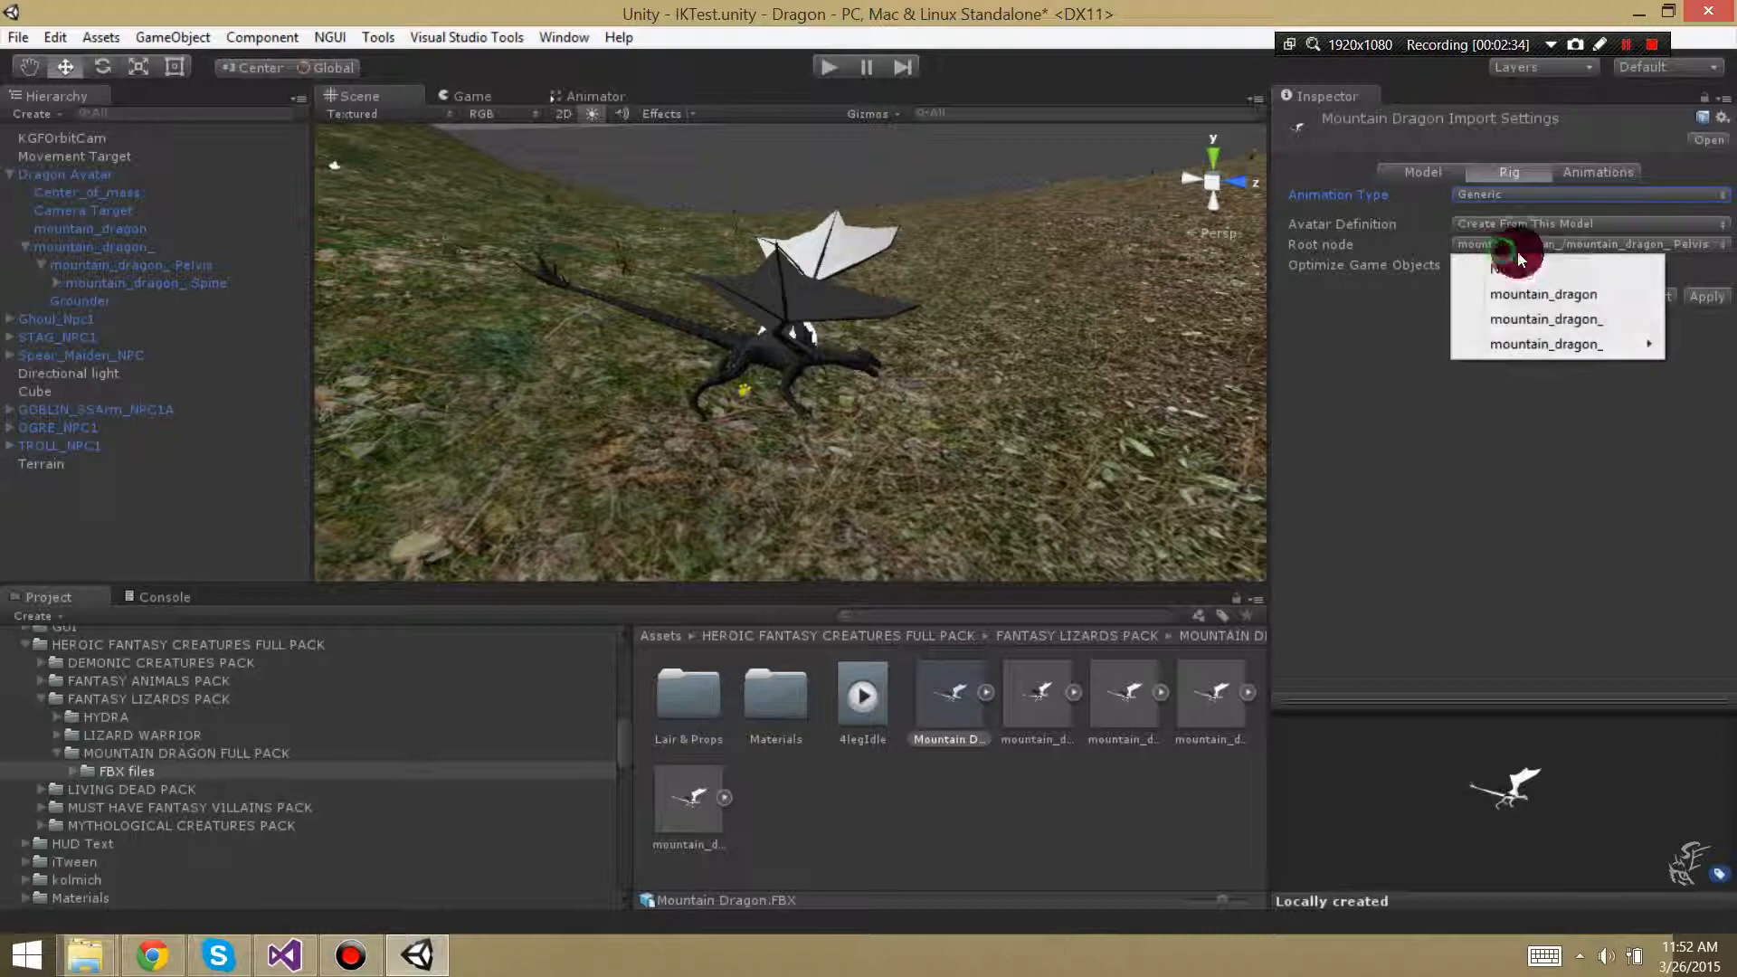
mouse_move(1576, 346)
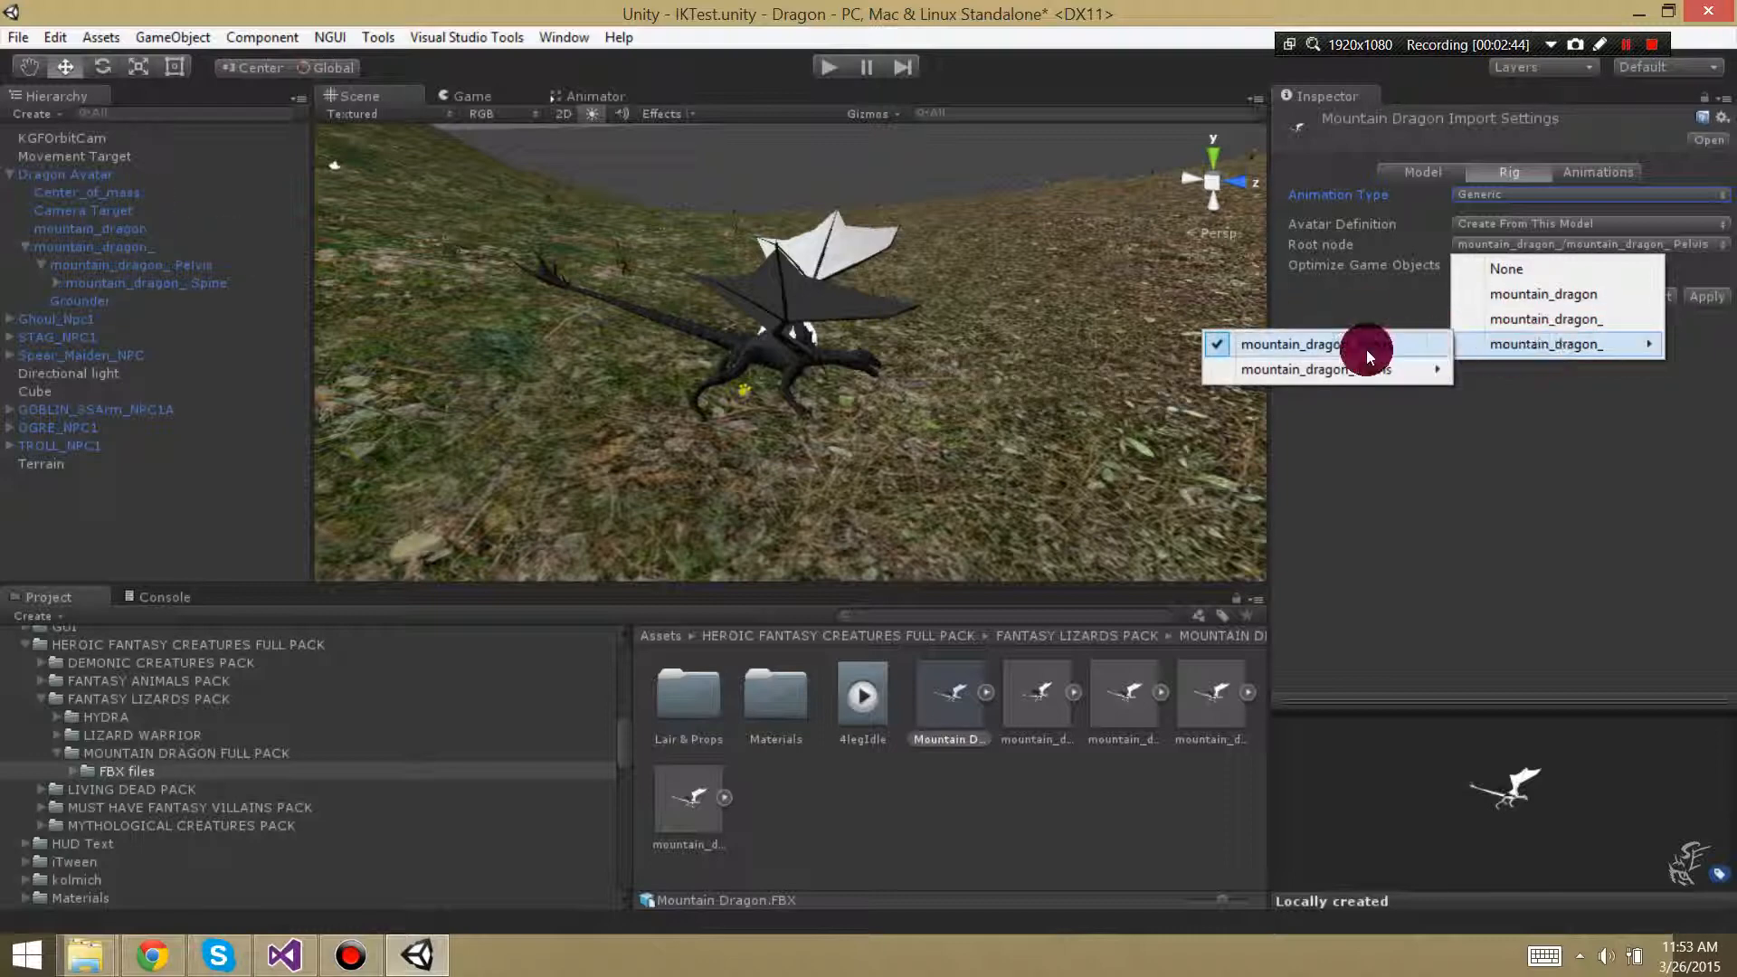
mouse_move(1355, 367)
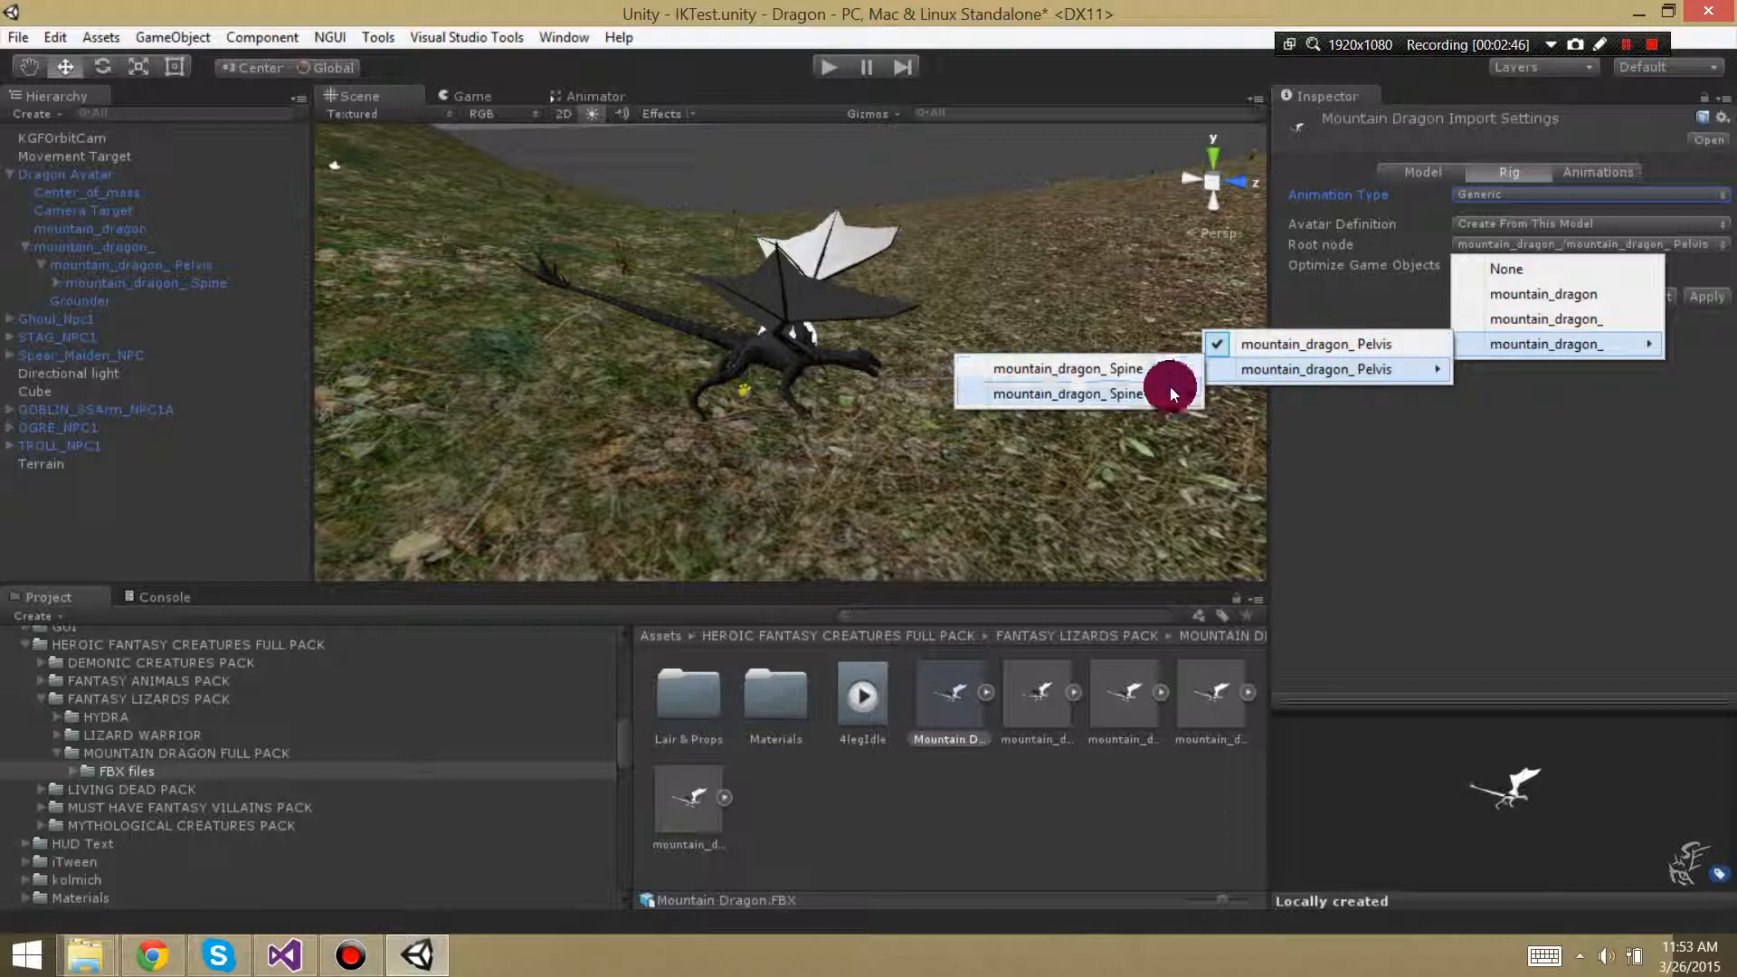
mouse_move(1171, 392)
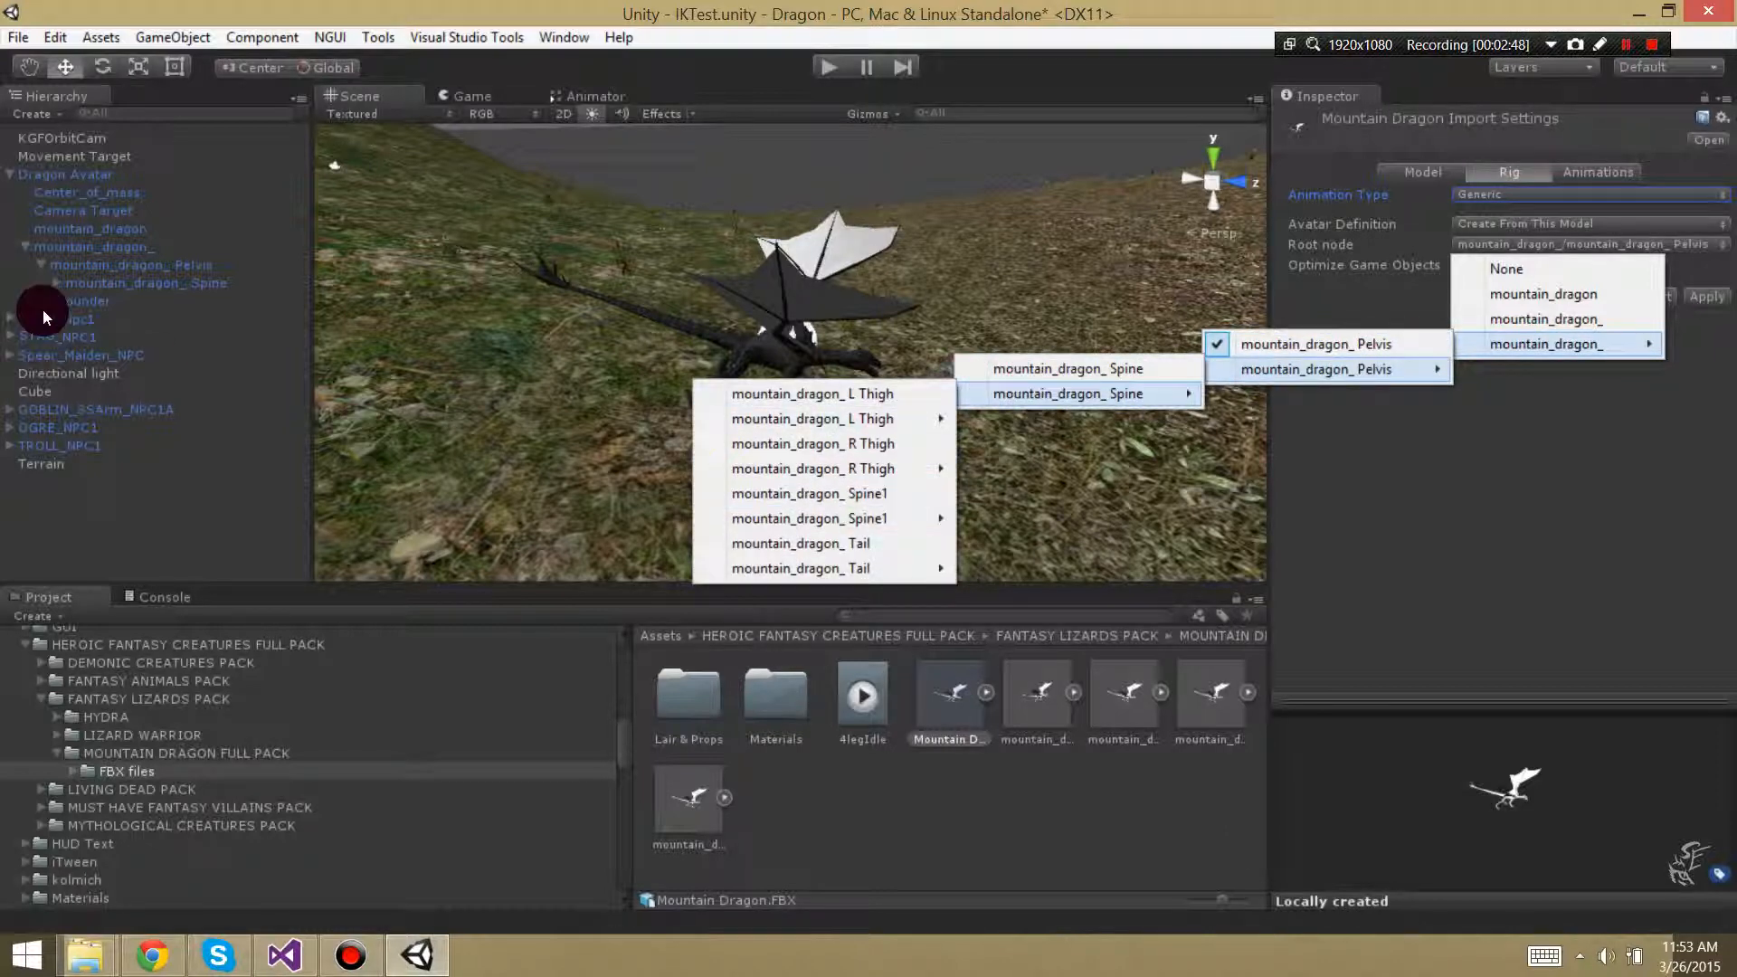
click(57, 284)
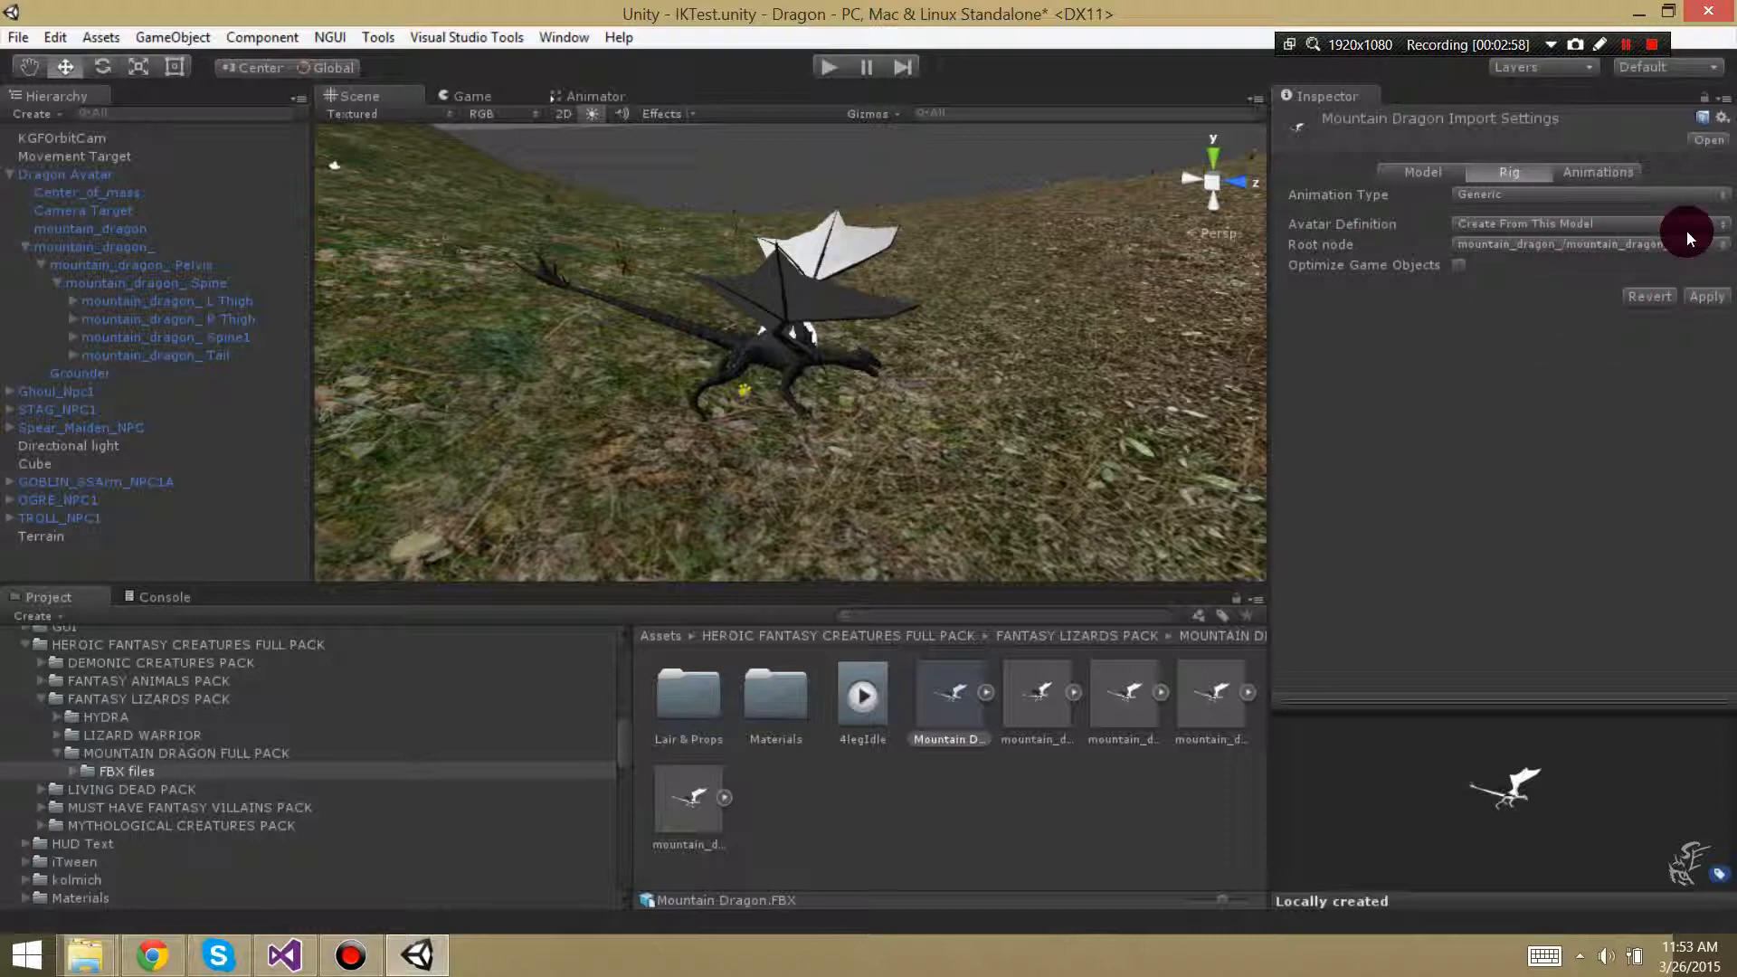
Apply the Mountain Dragon model's Generic rig with the Pelvis root node, and select Mountain DragonAvatar among its sub-assets
click(1711, 300)
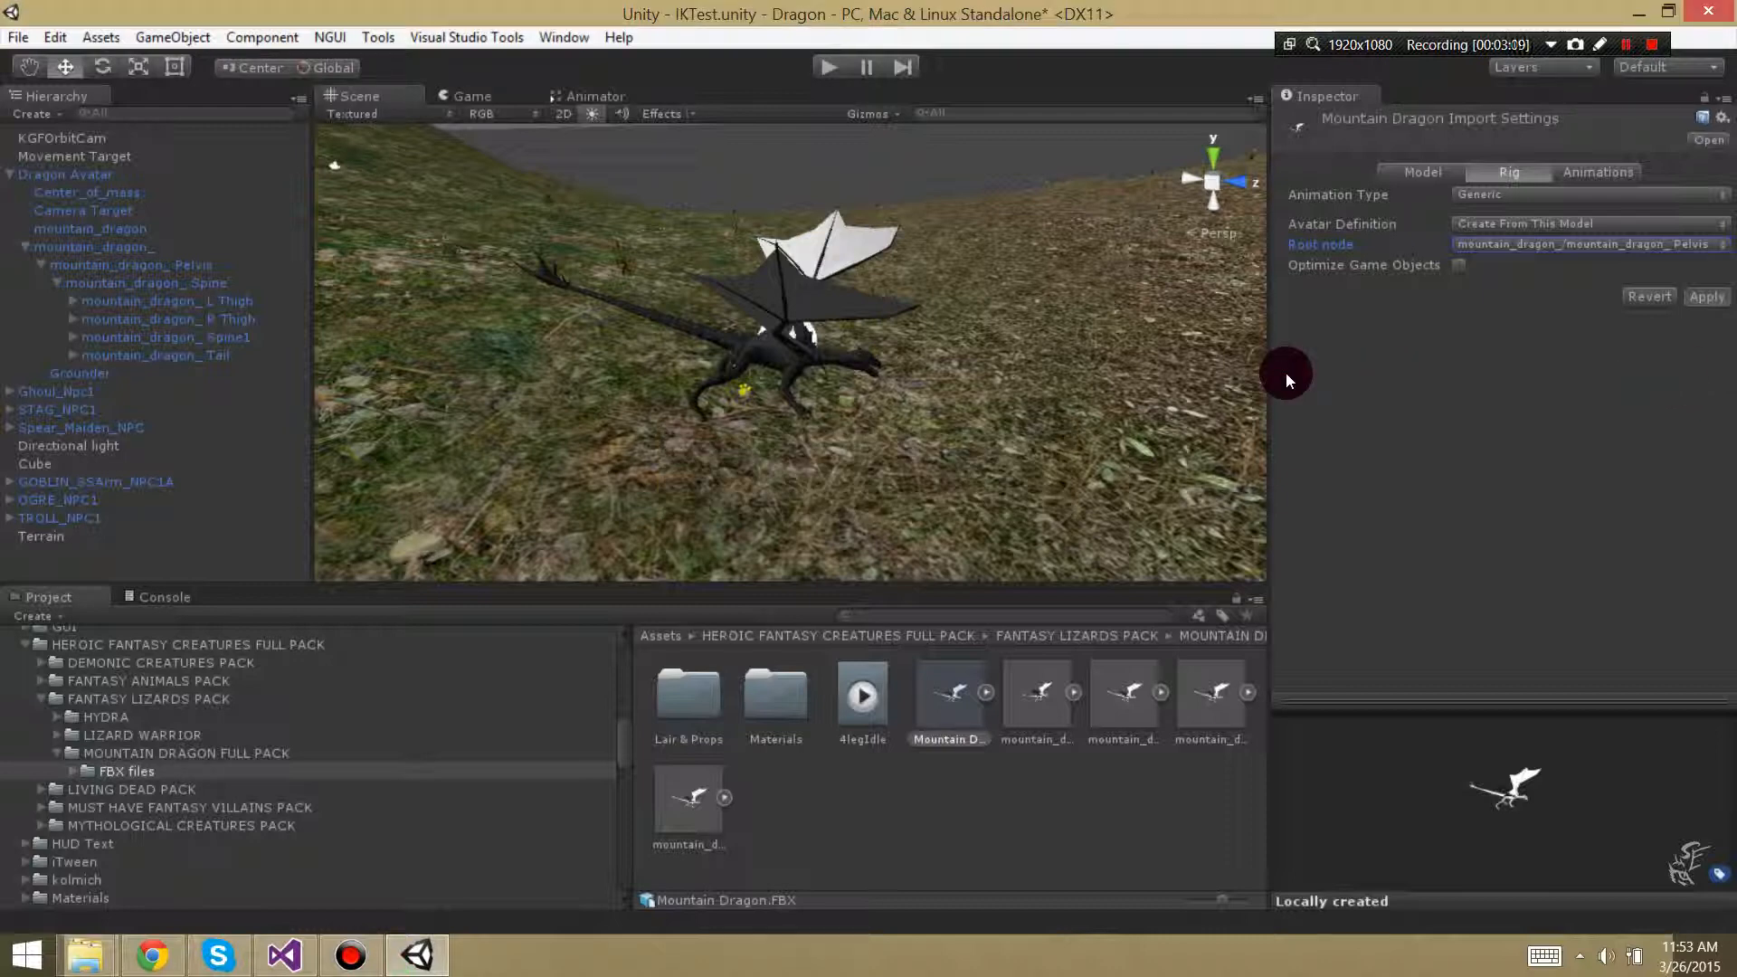
click(987, 693)
scroll(1104, 729, down, 3)
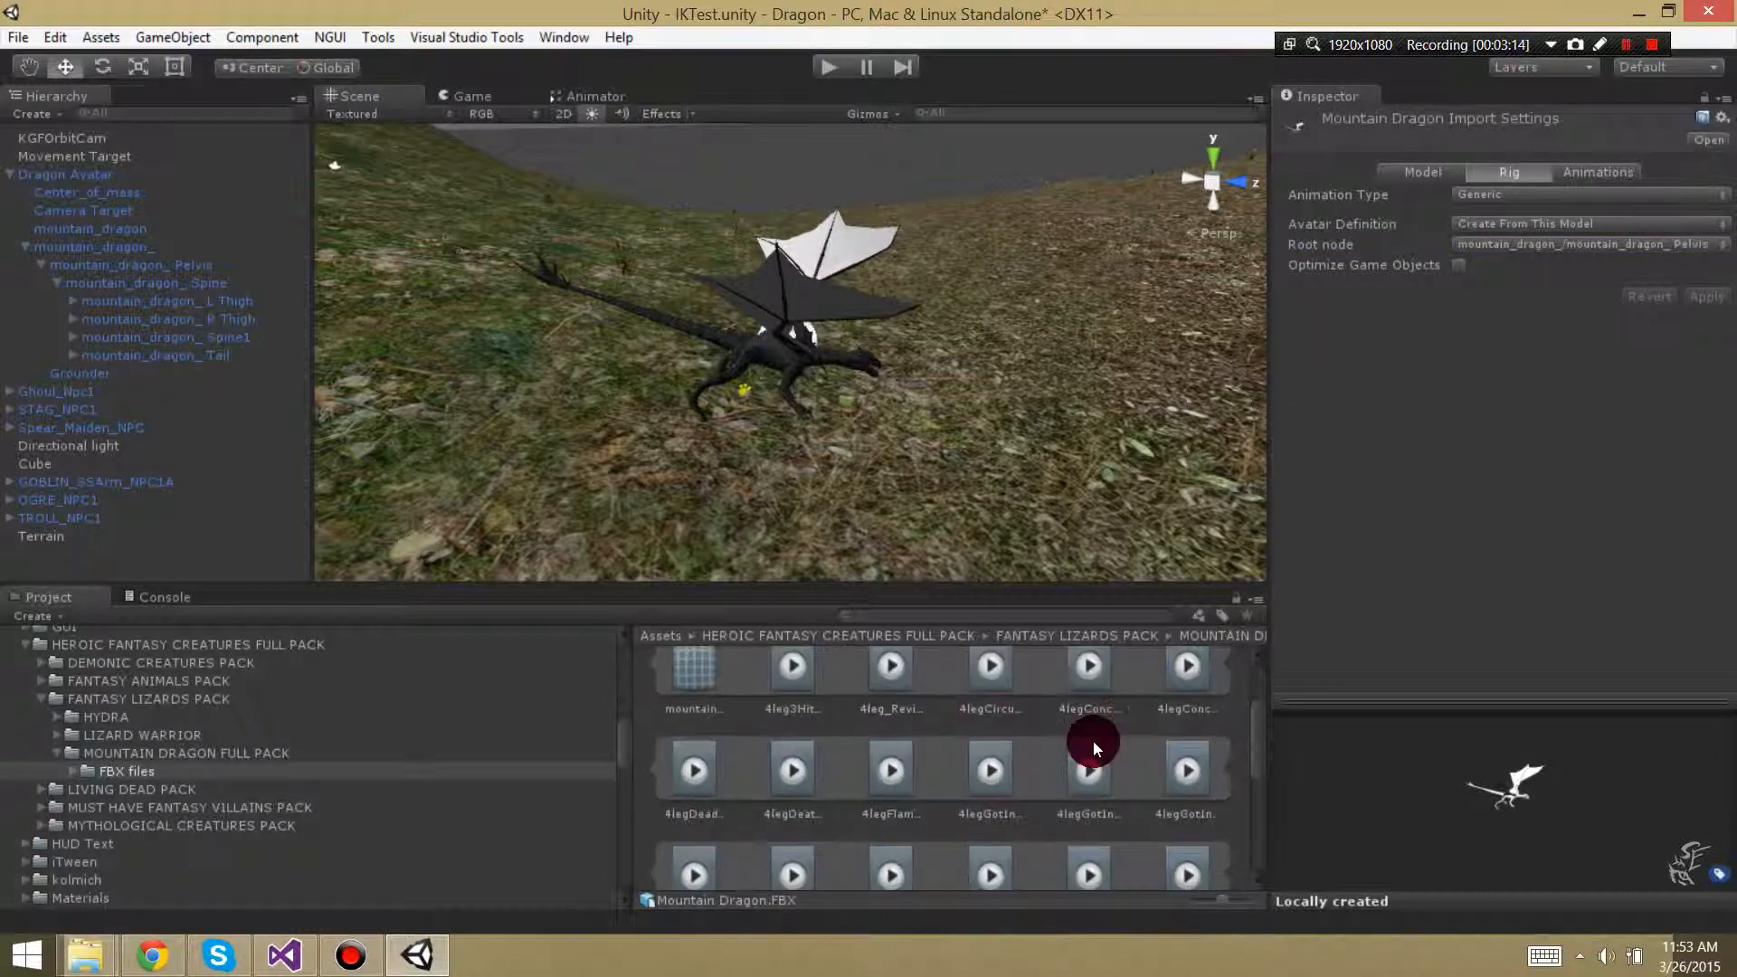
scroll(909, 707, down, 4)
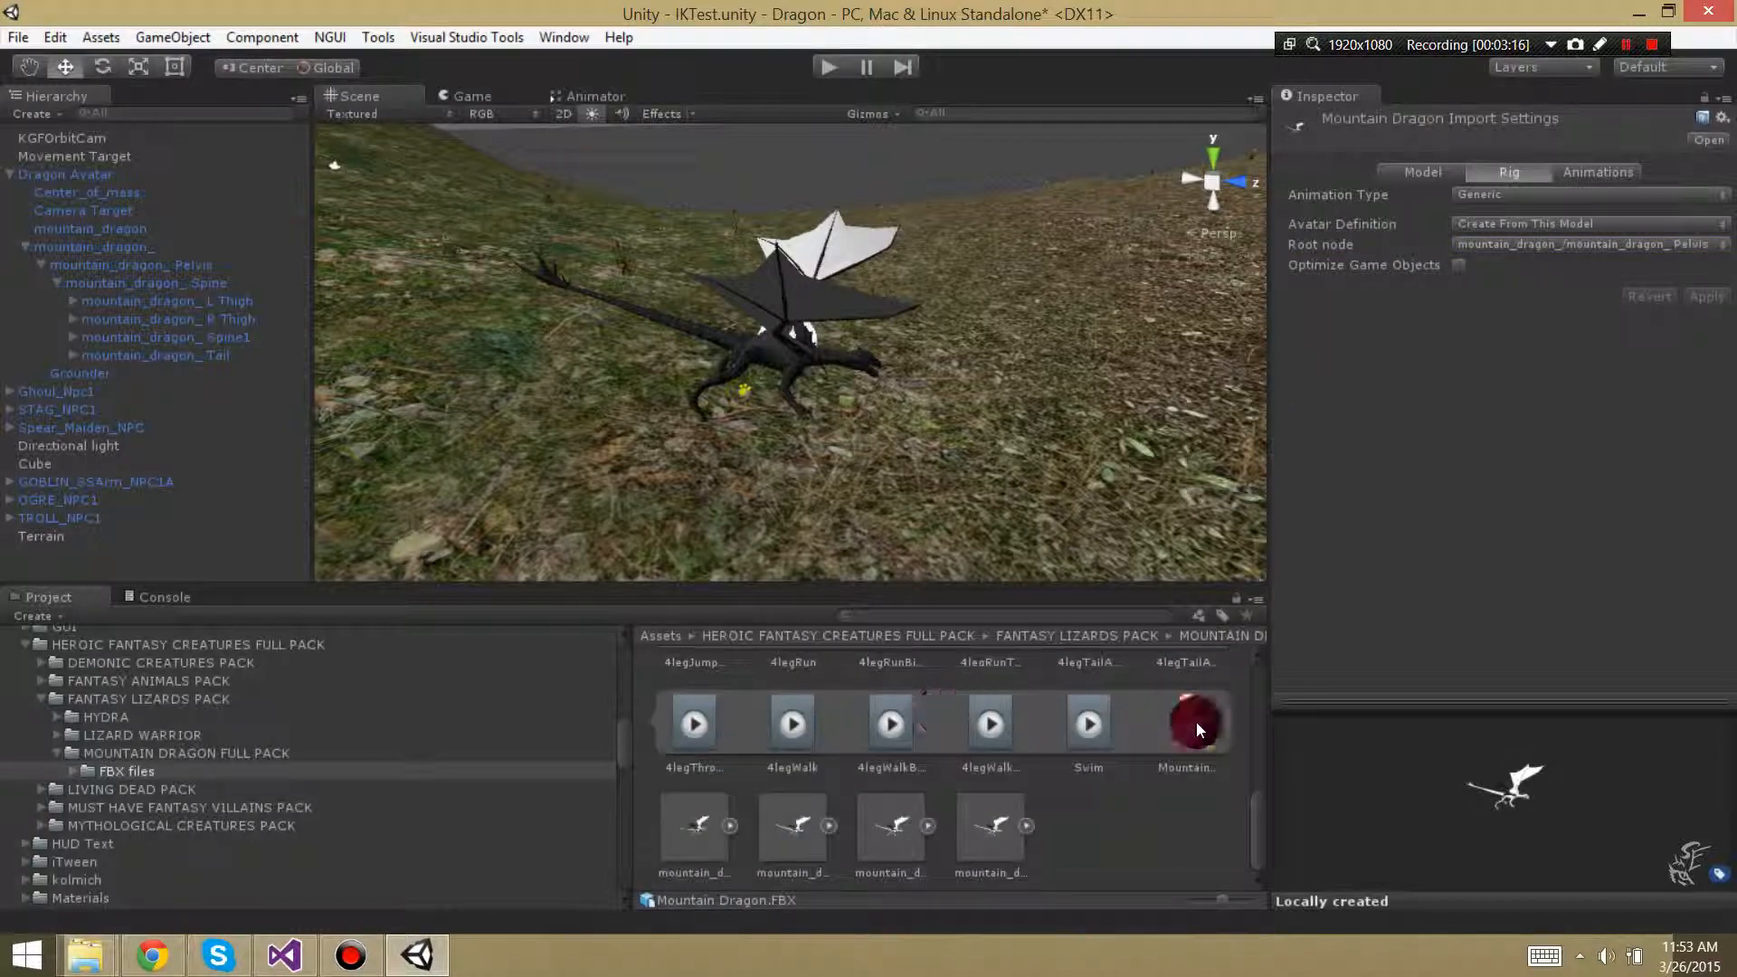
click(1180, 744)
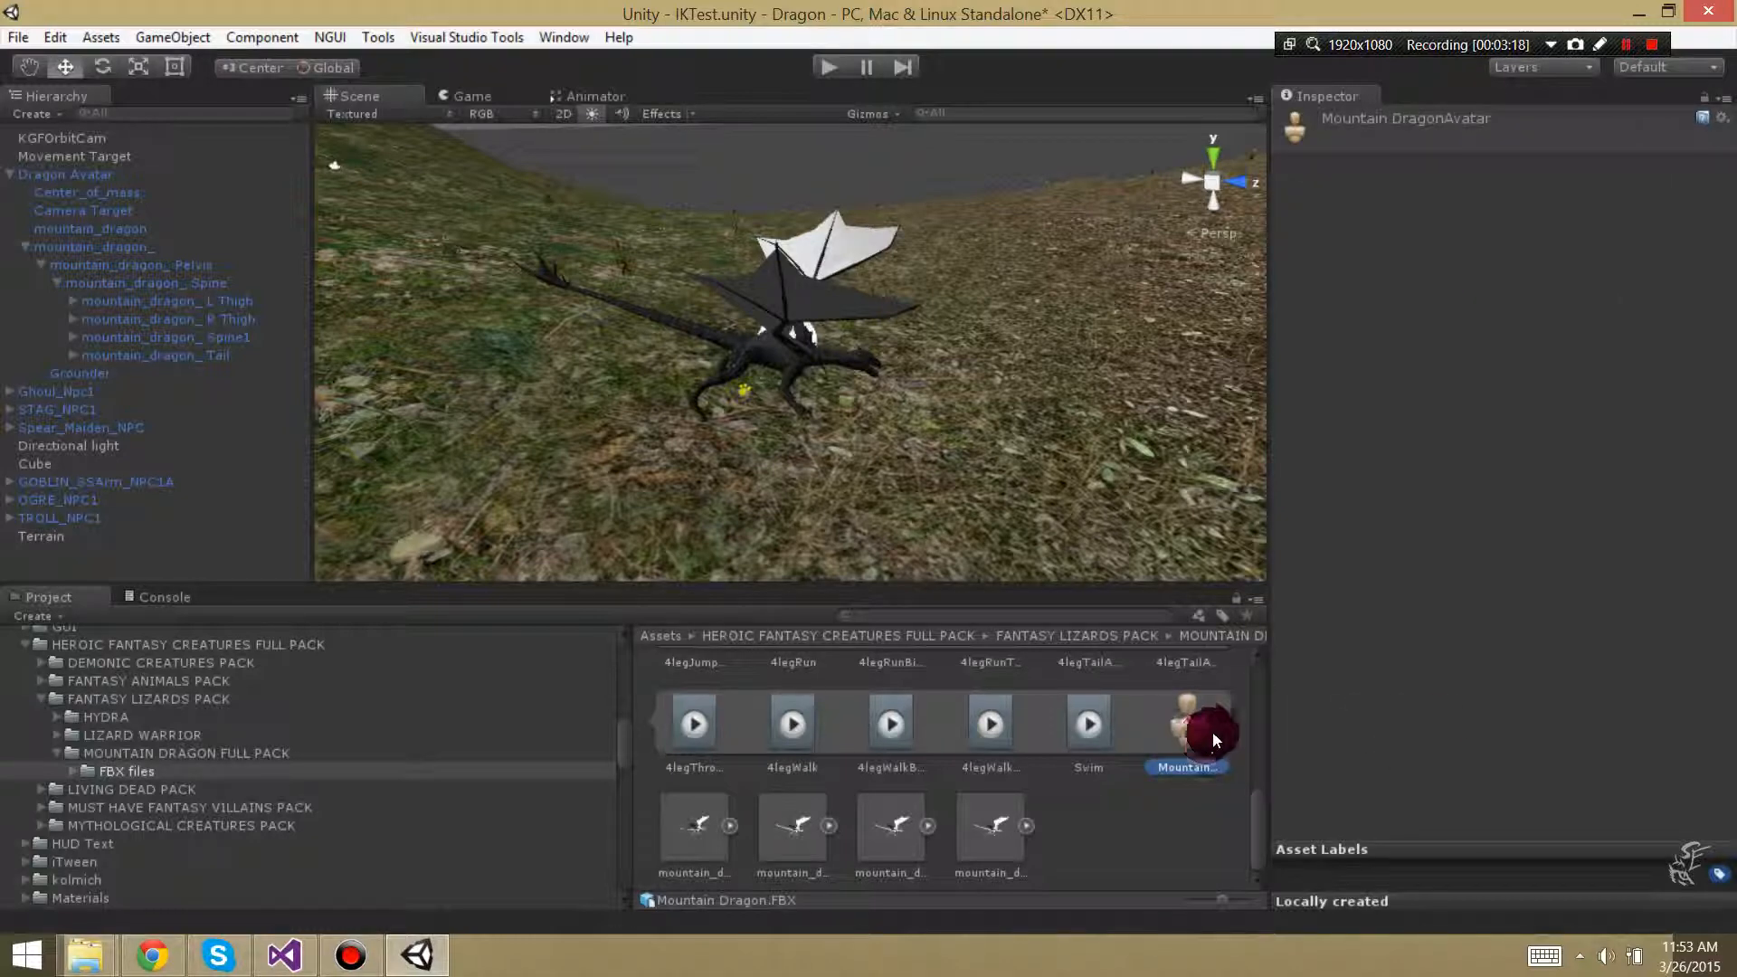
Set mountain_dragon@animGroup2's avatar definition to Copy From Other Avatar with Mountain DragonAvatar as the source, and apply the rig settings
click(728, 827)
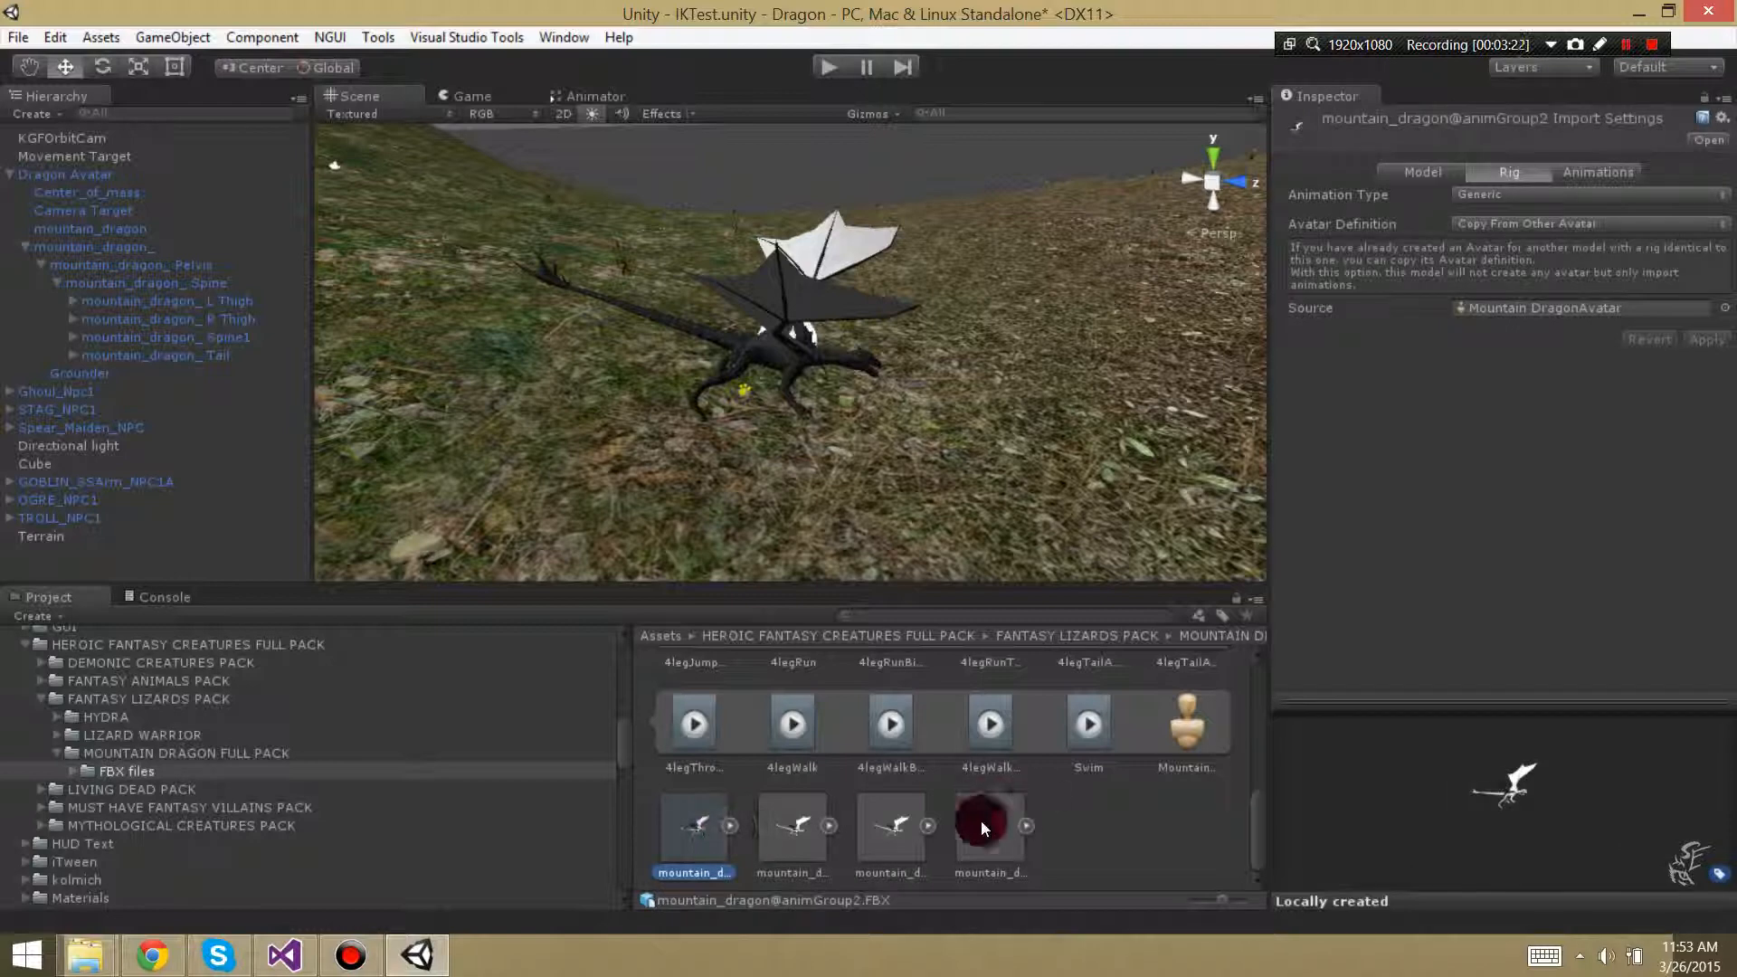
click(797, 827)
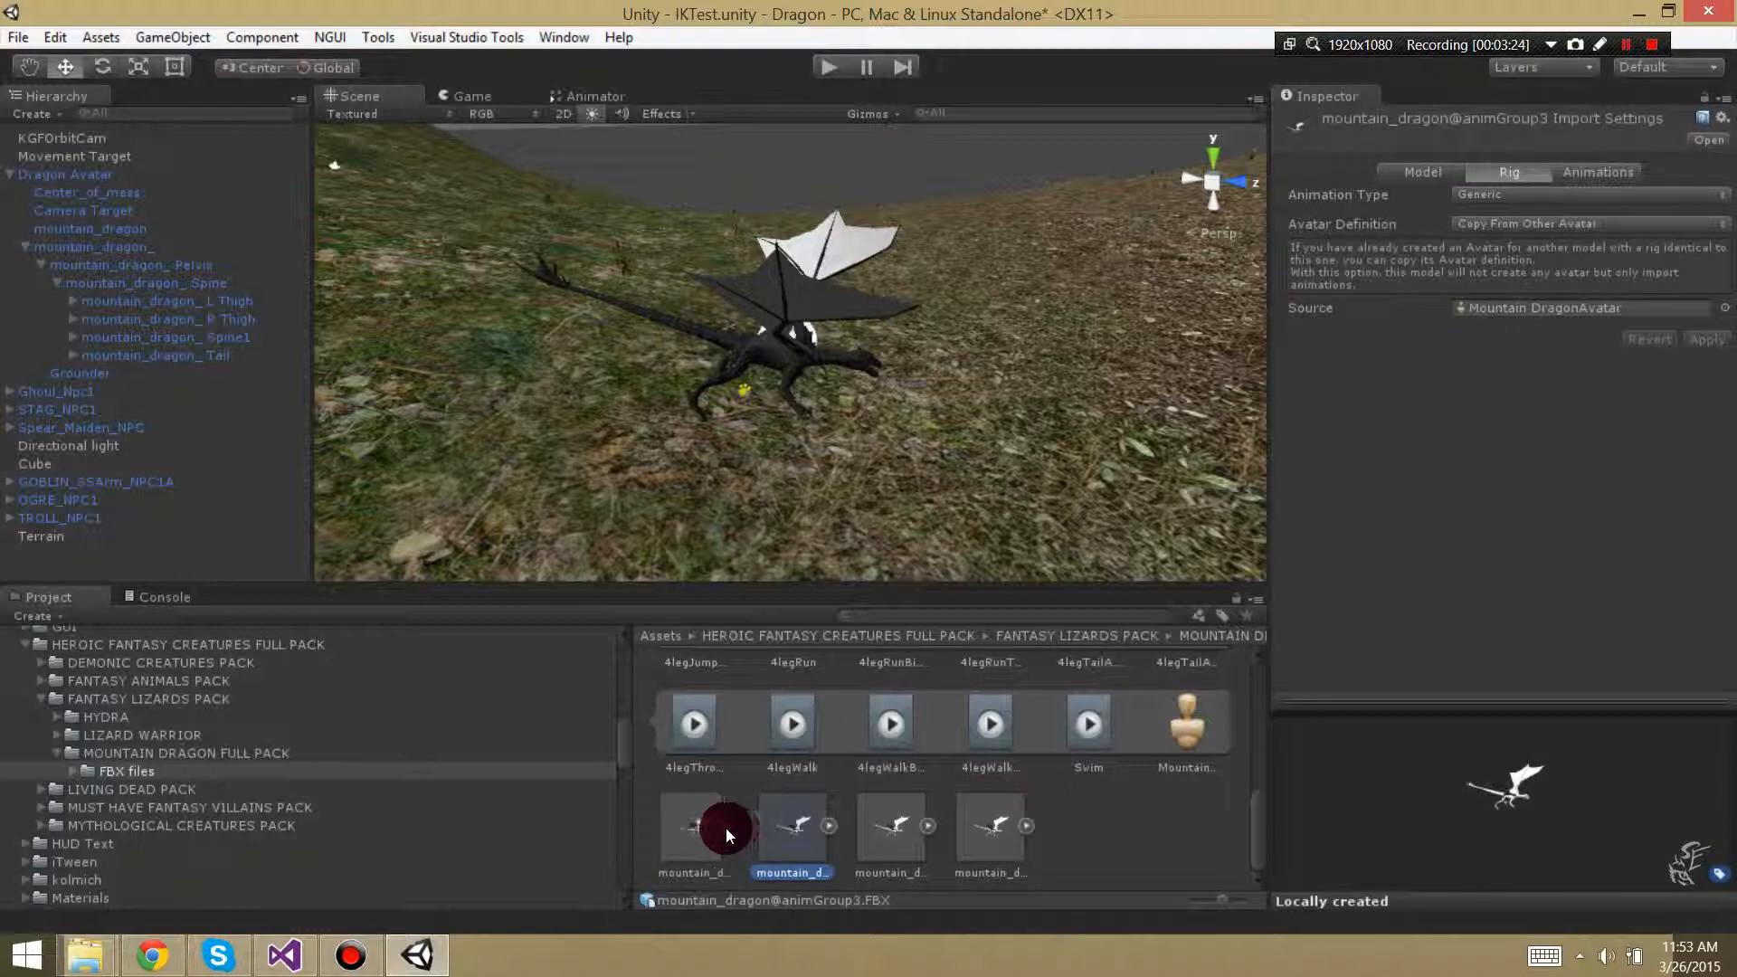
click(698, 825)
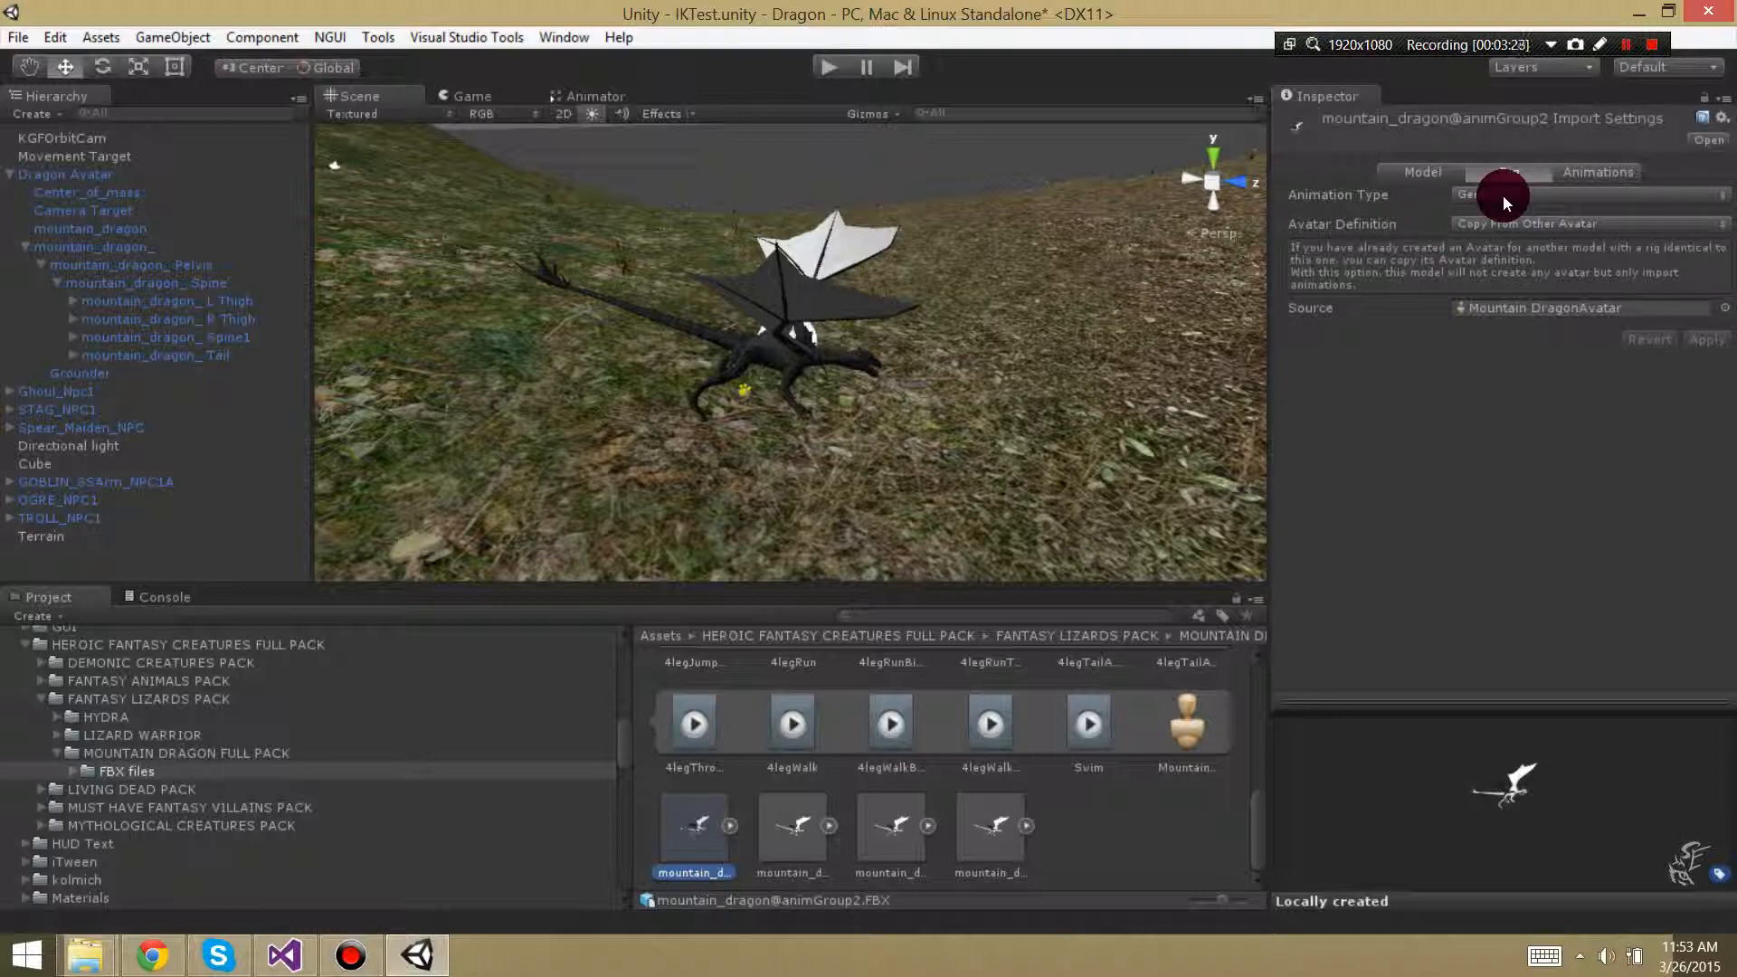
click(1502, 224)
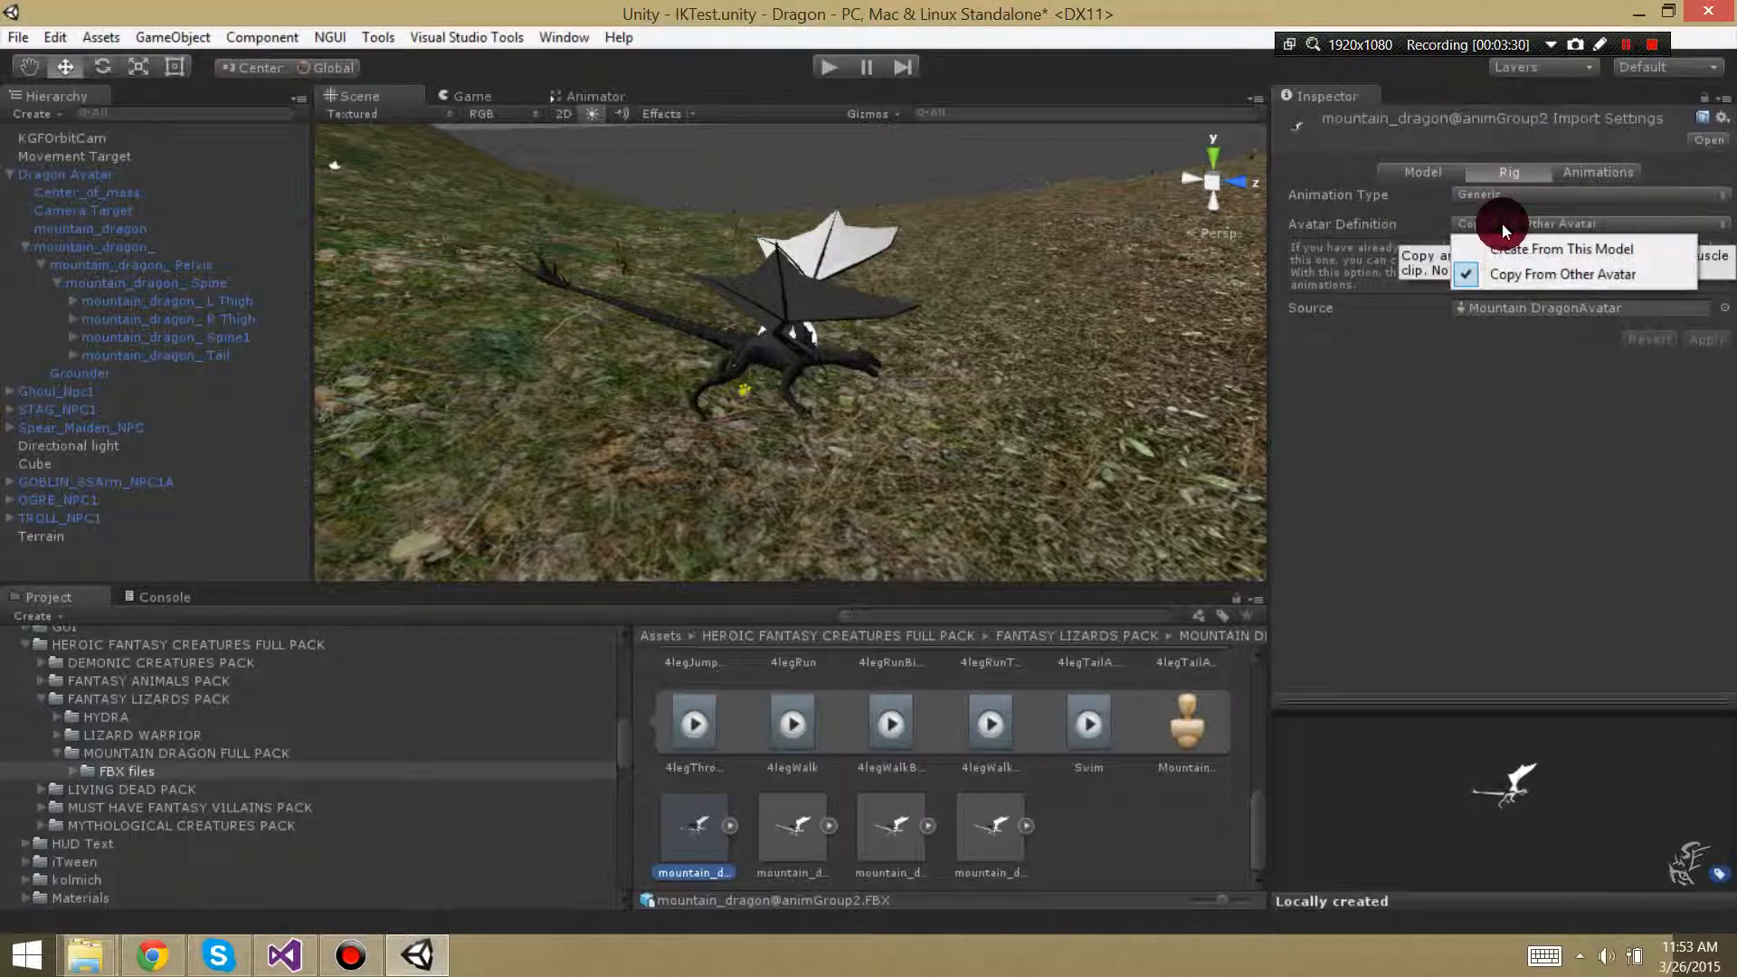
click(1536, 262)
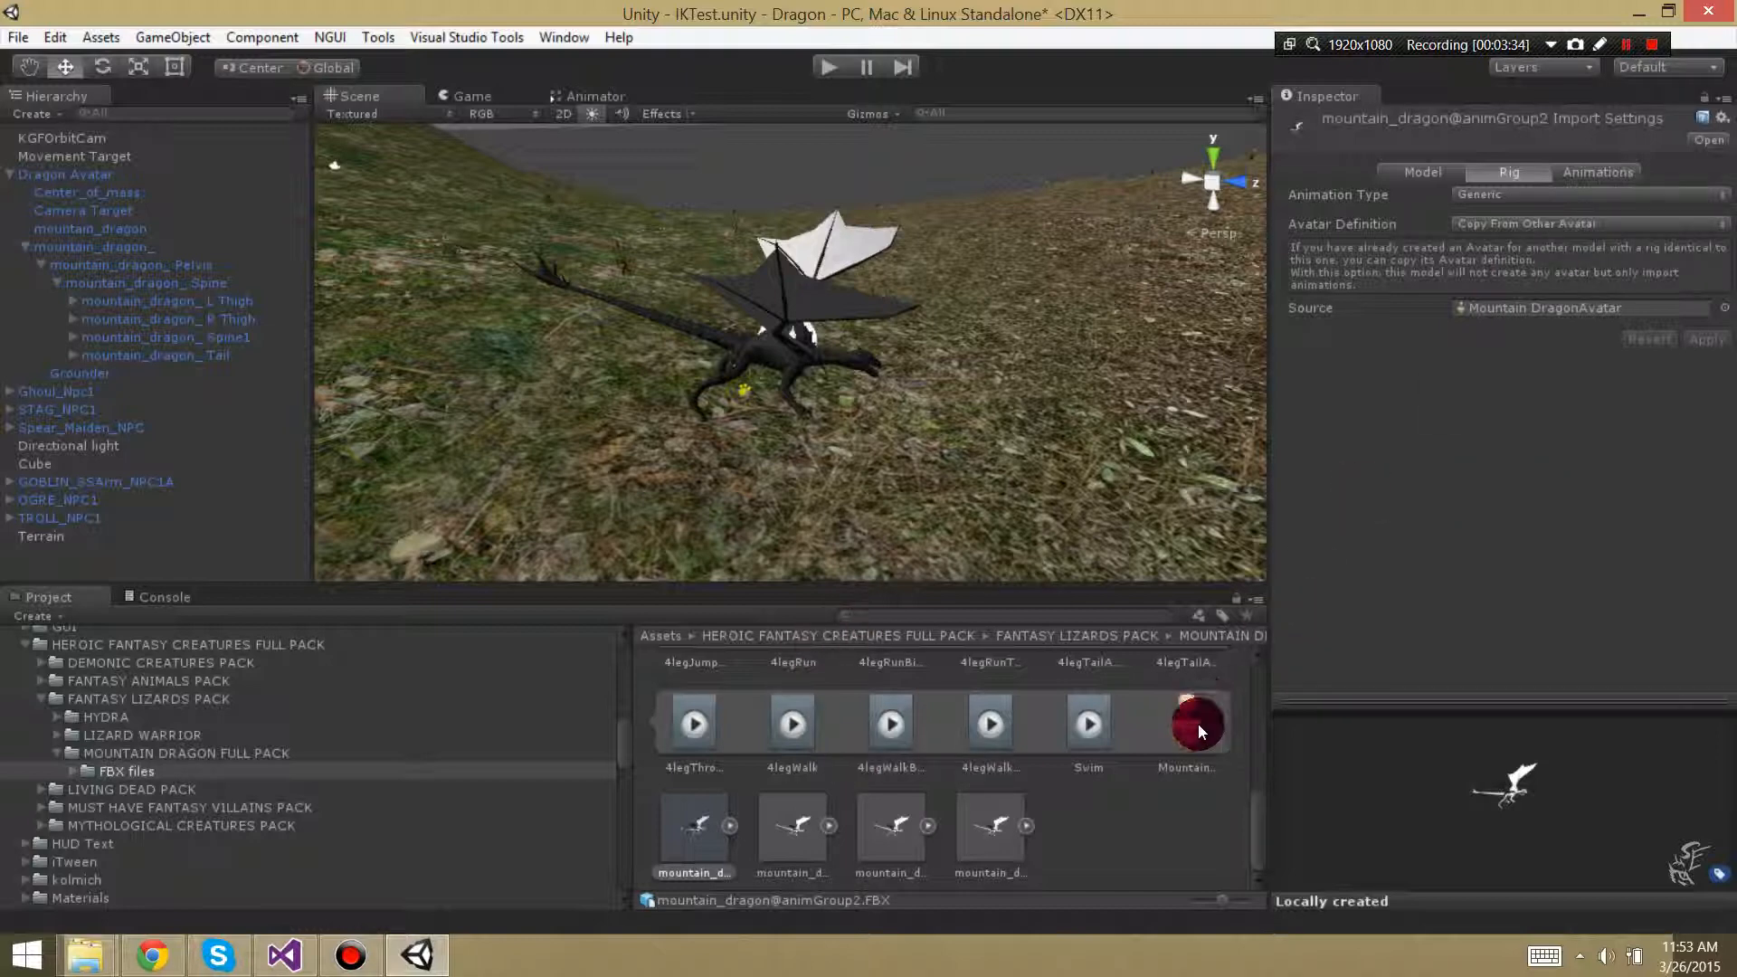
drag(1186, 721, 1502, 322)
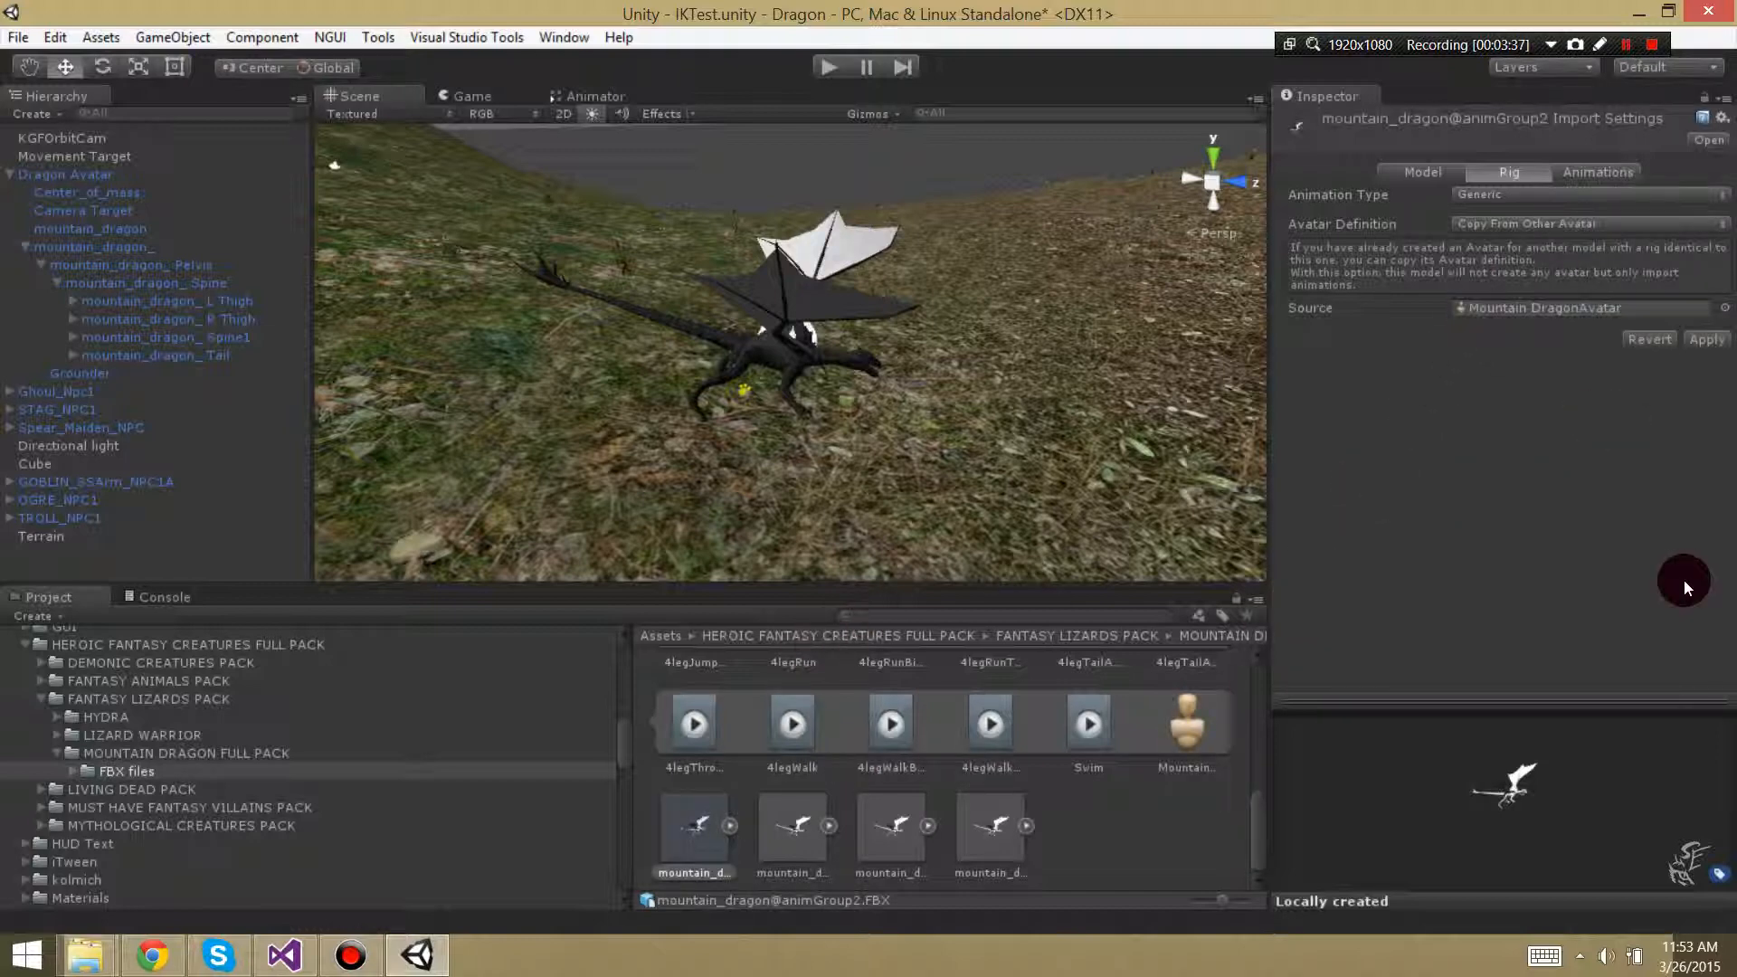
click(1709, 339)
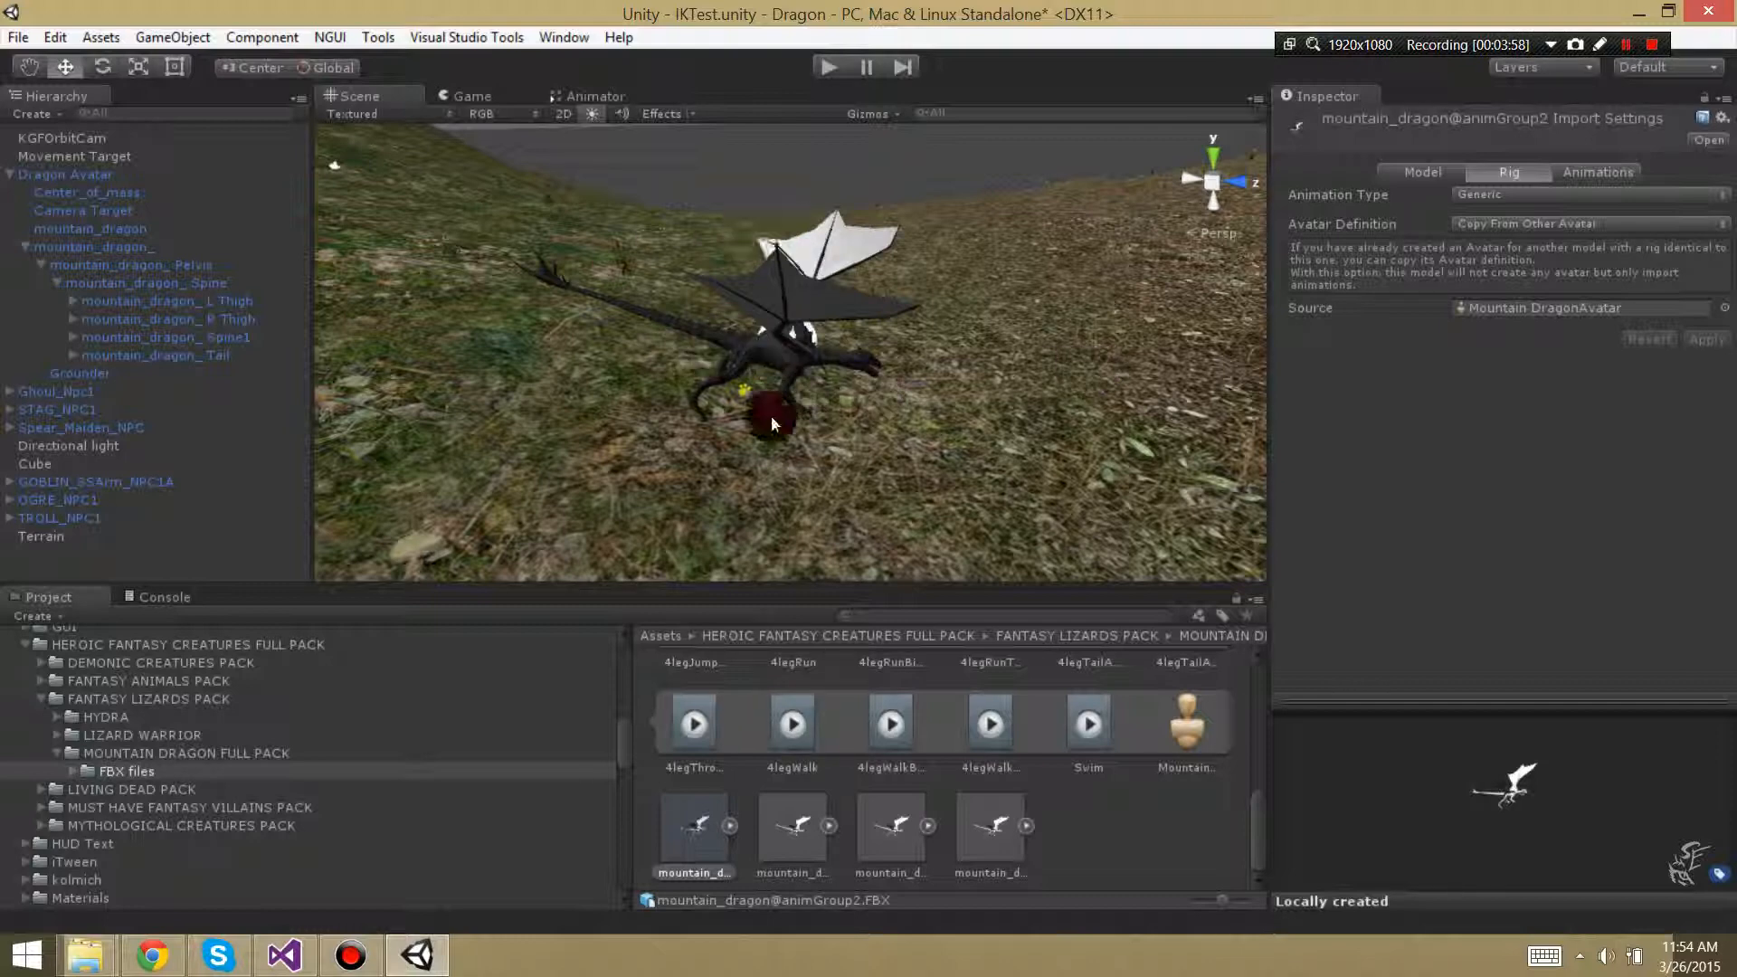
Examine the mountain_dragon mesh and the bones from mountain_dragon_ through Pelvis, Spine, thighs and Tail under Dragon Avatar
click(88, 229)
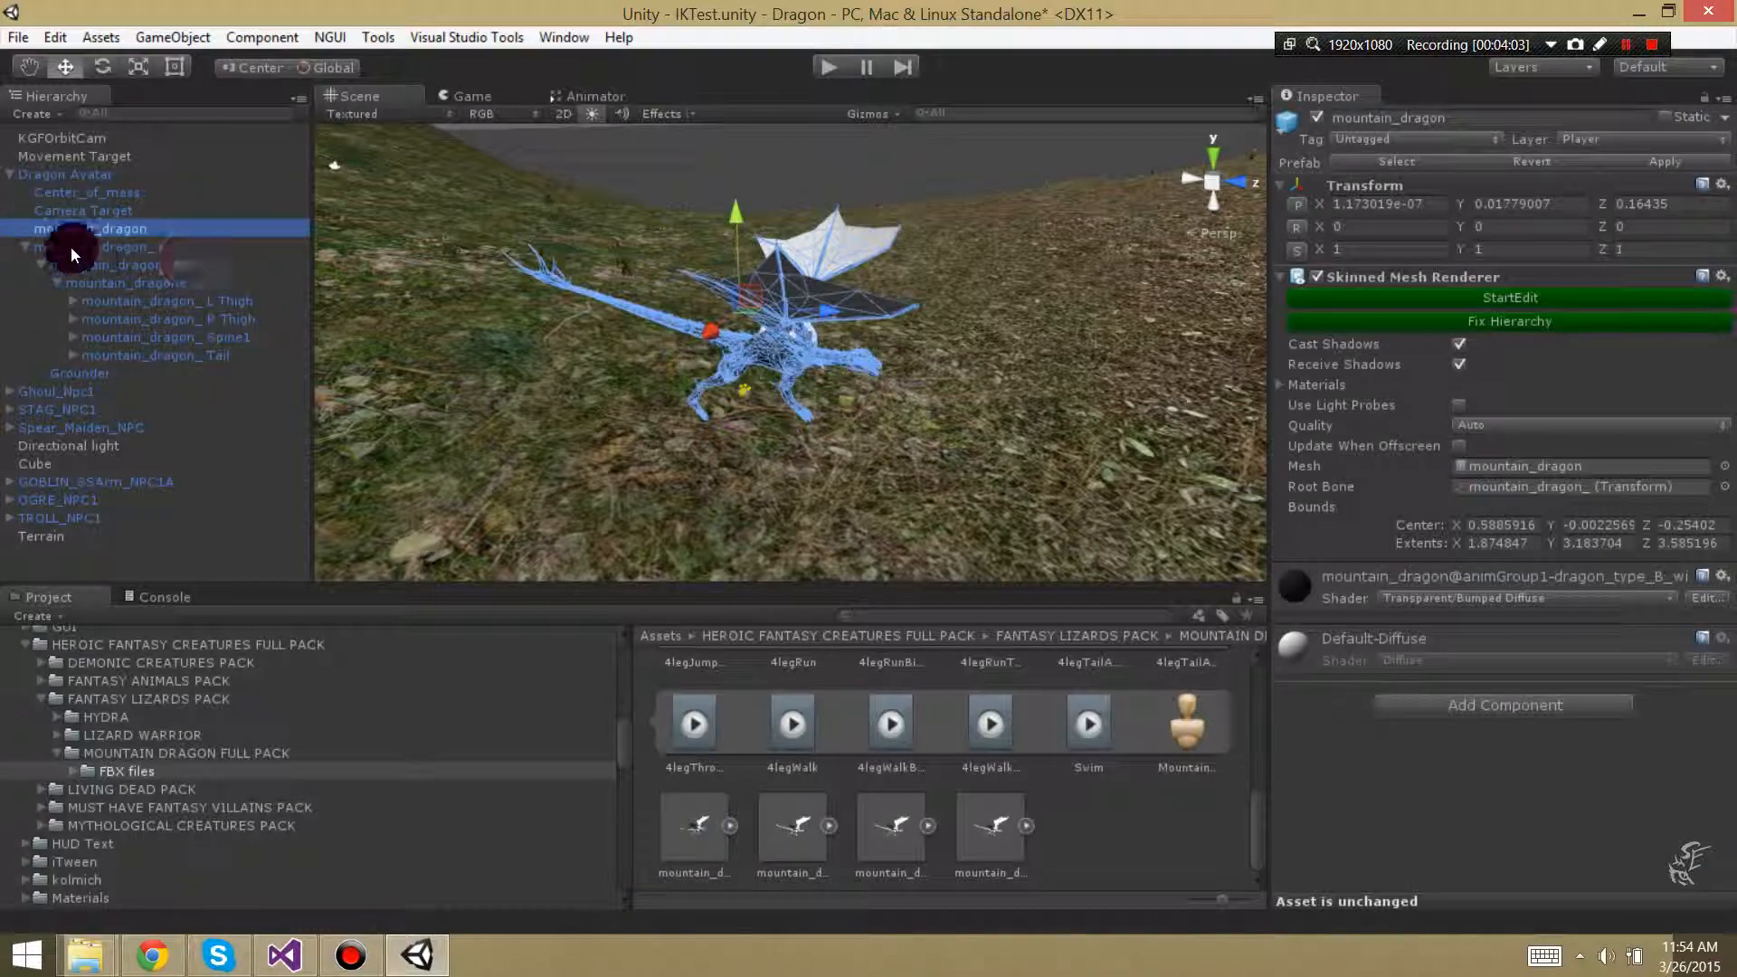
click(70, 246)
click(134, 266)
click(137, 283)
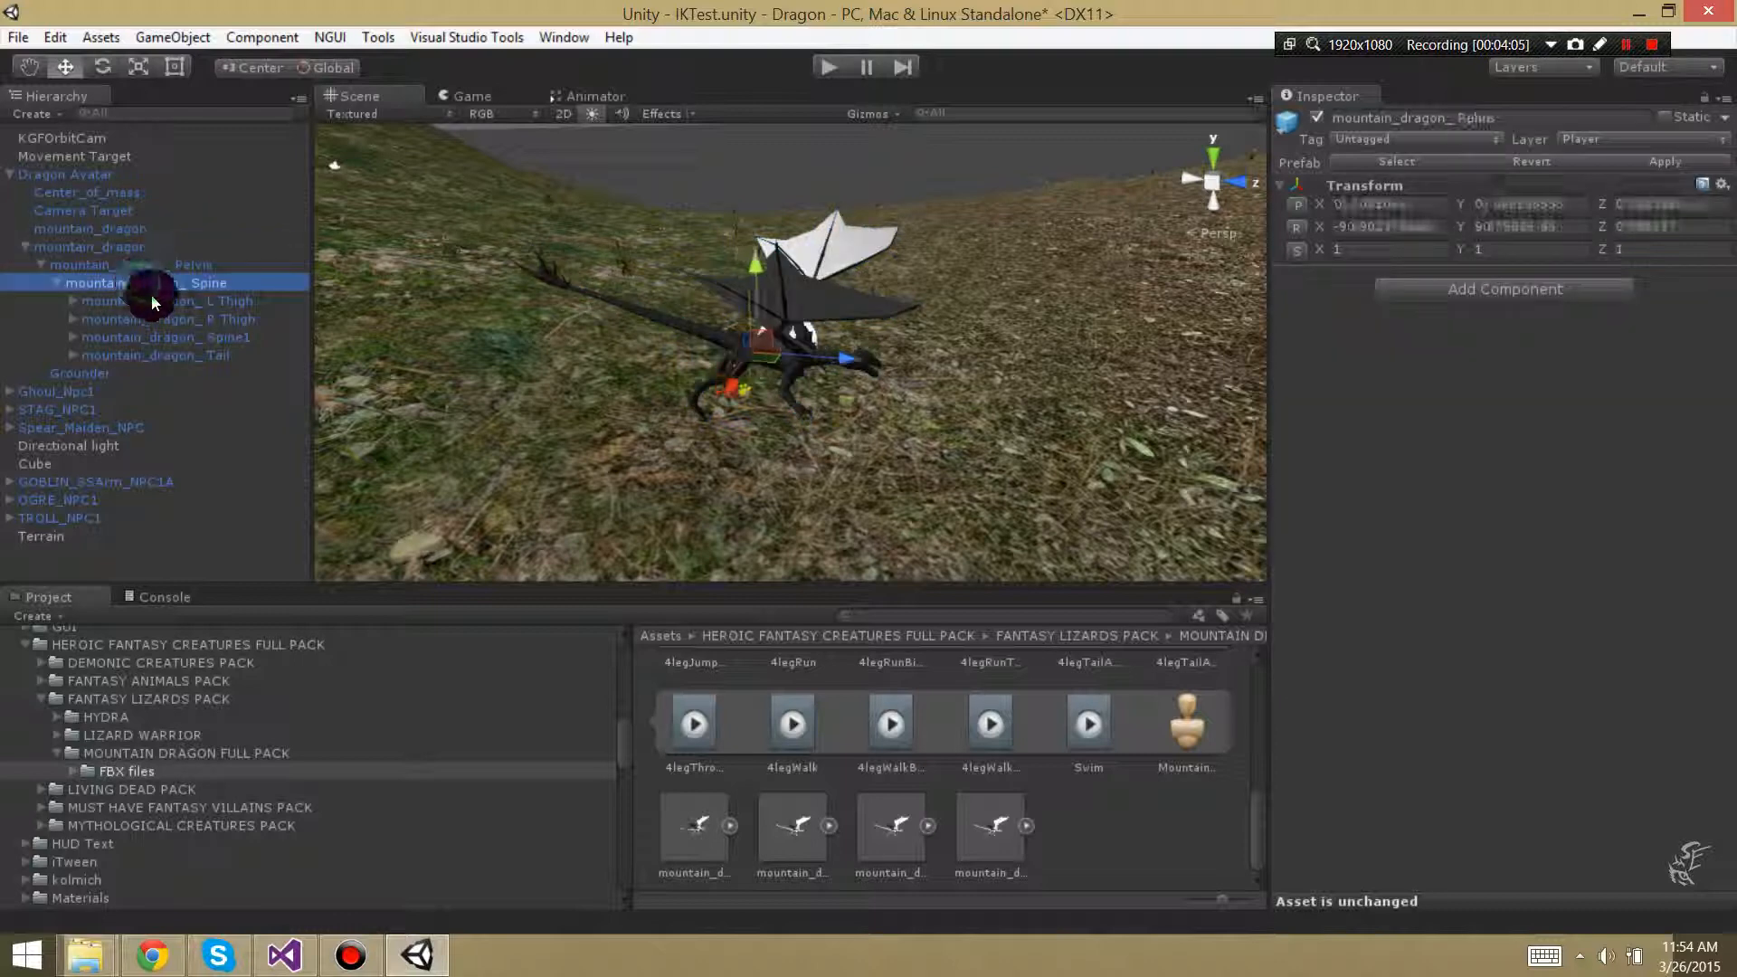
click(156, 301)
click(168, 320)
click(178, 354)
key(Up)
key(Up)
key(Up)
key(Up)
key(Up)
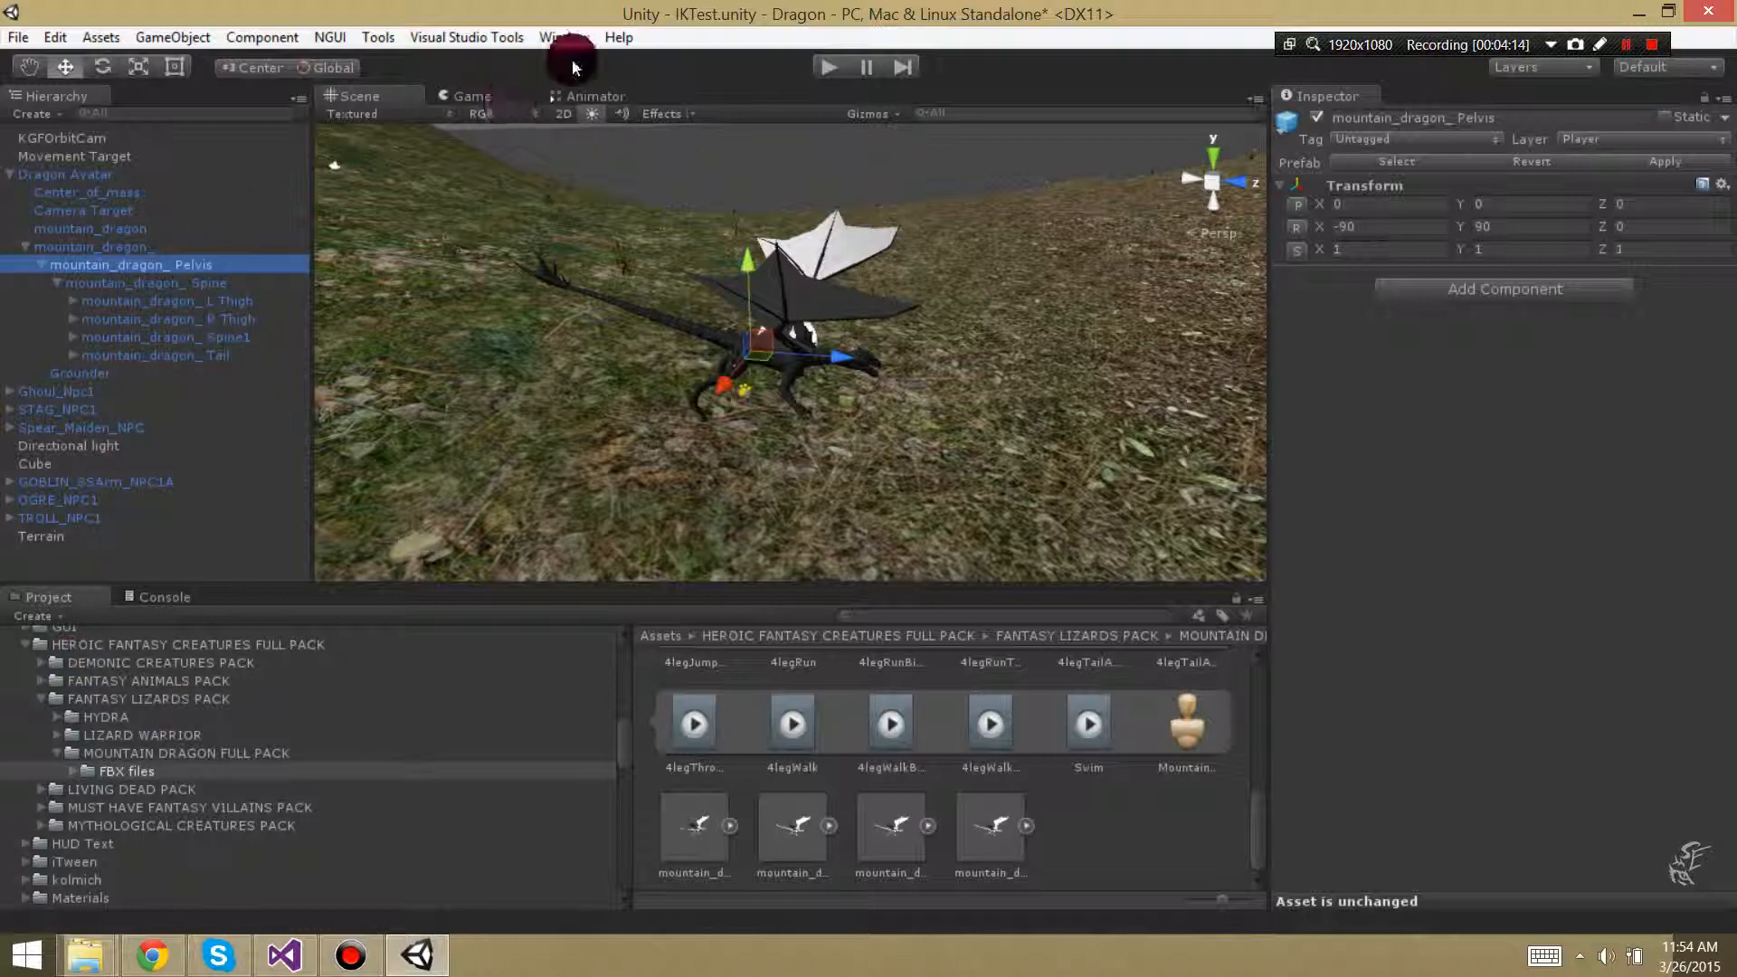
Add an Animation view beside the Console
right_click(143, 594)
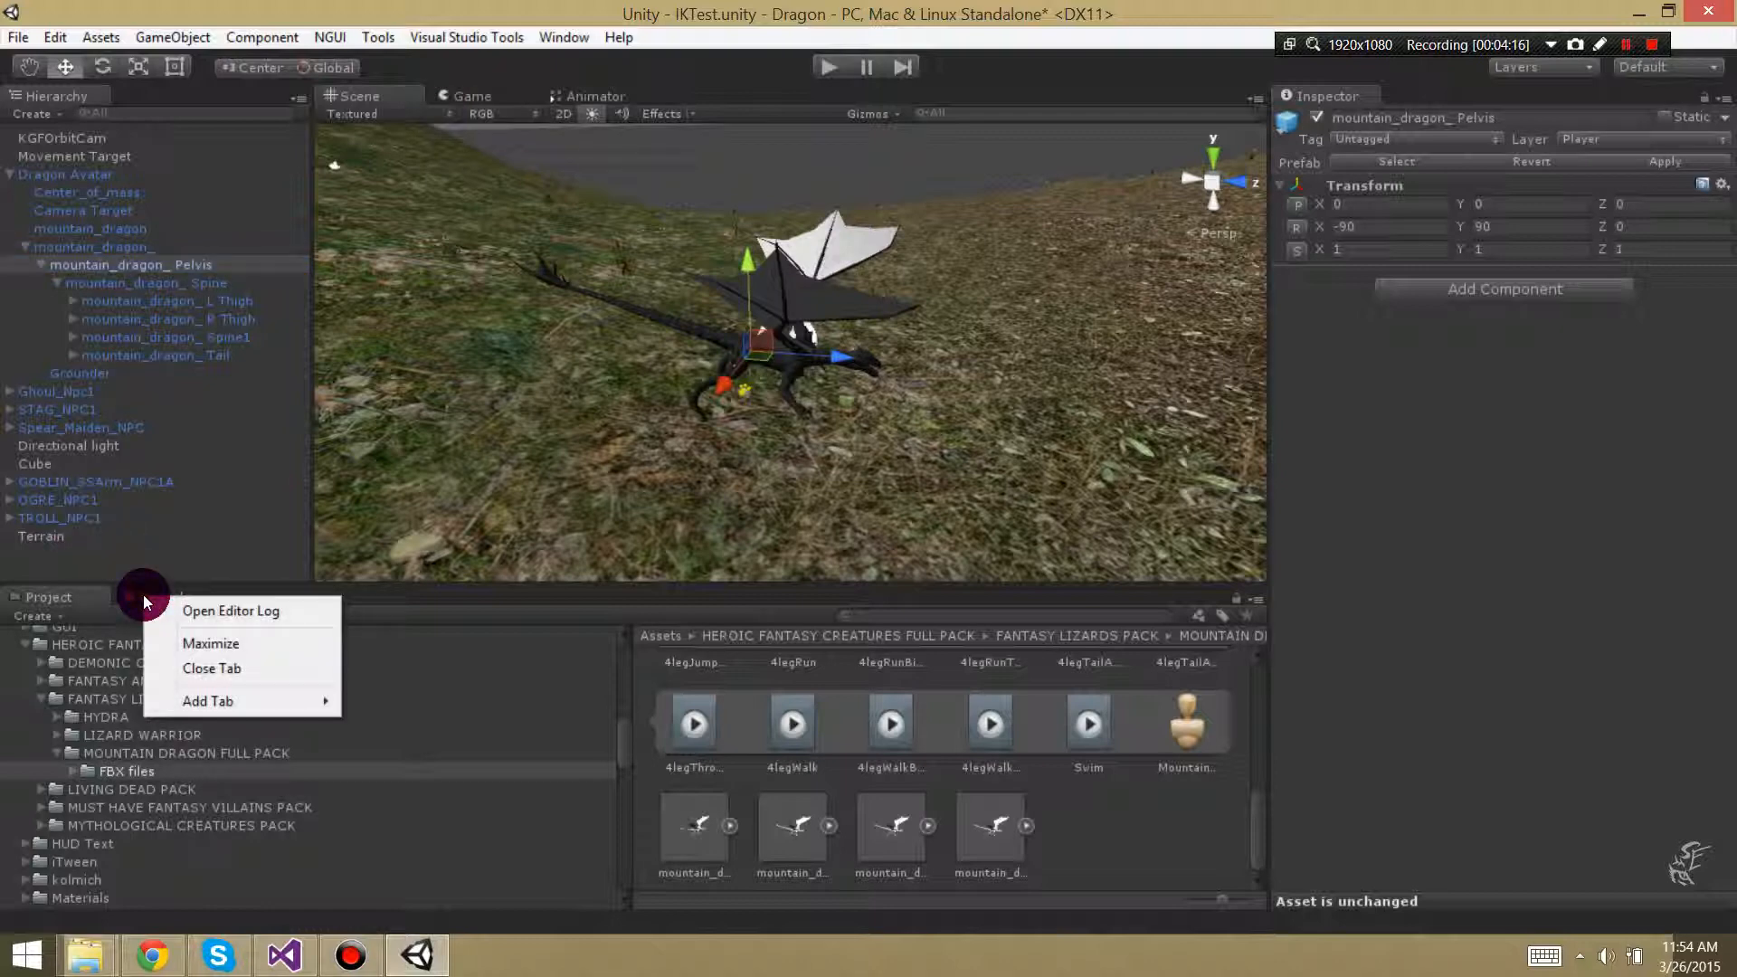
click(245, 702)
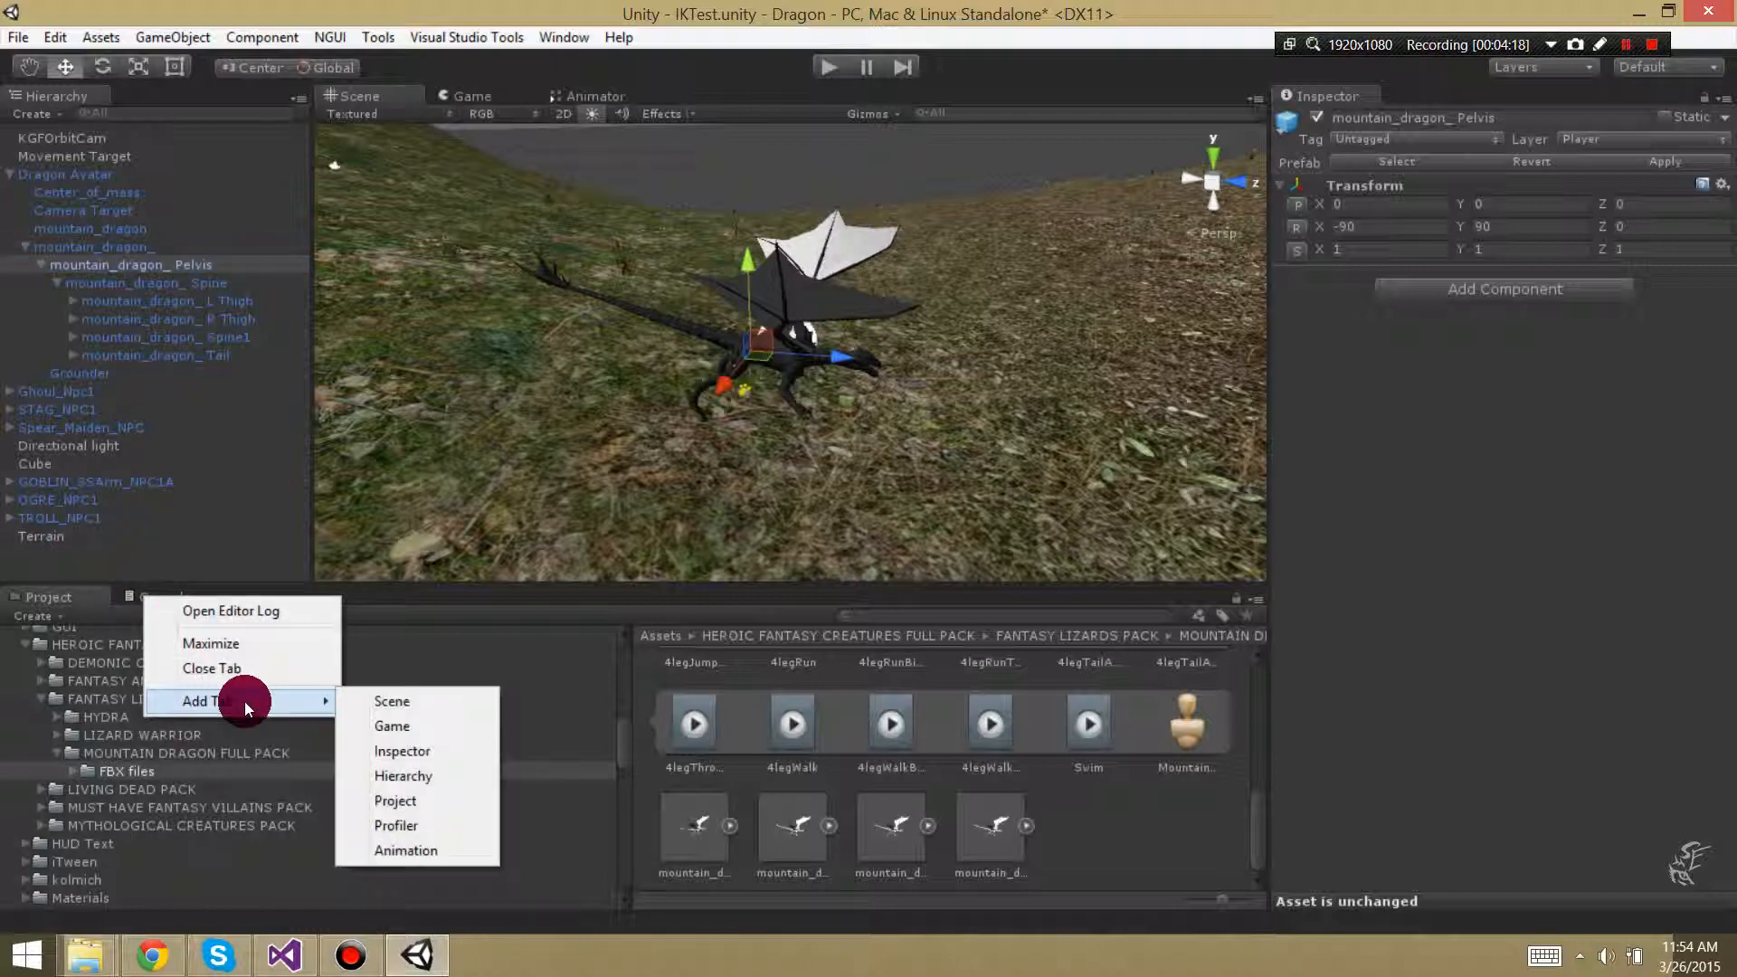
click(407, 849)
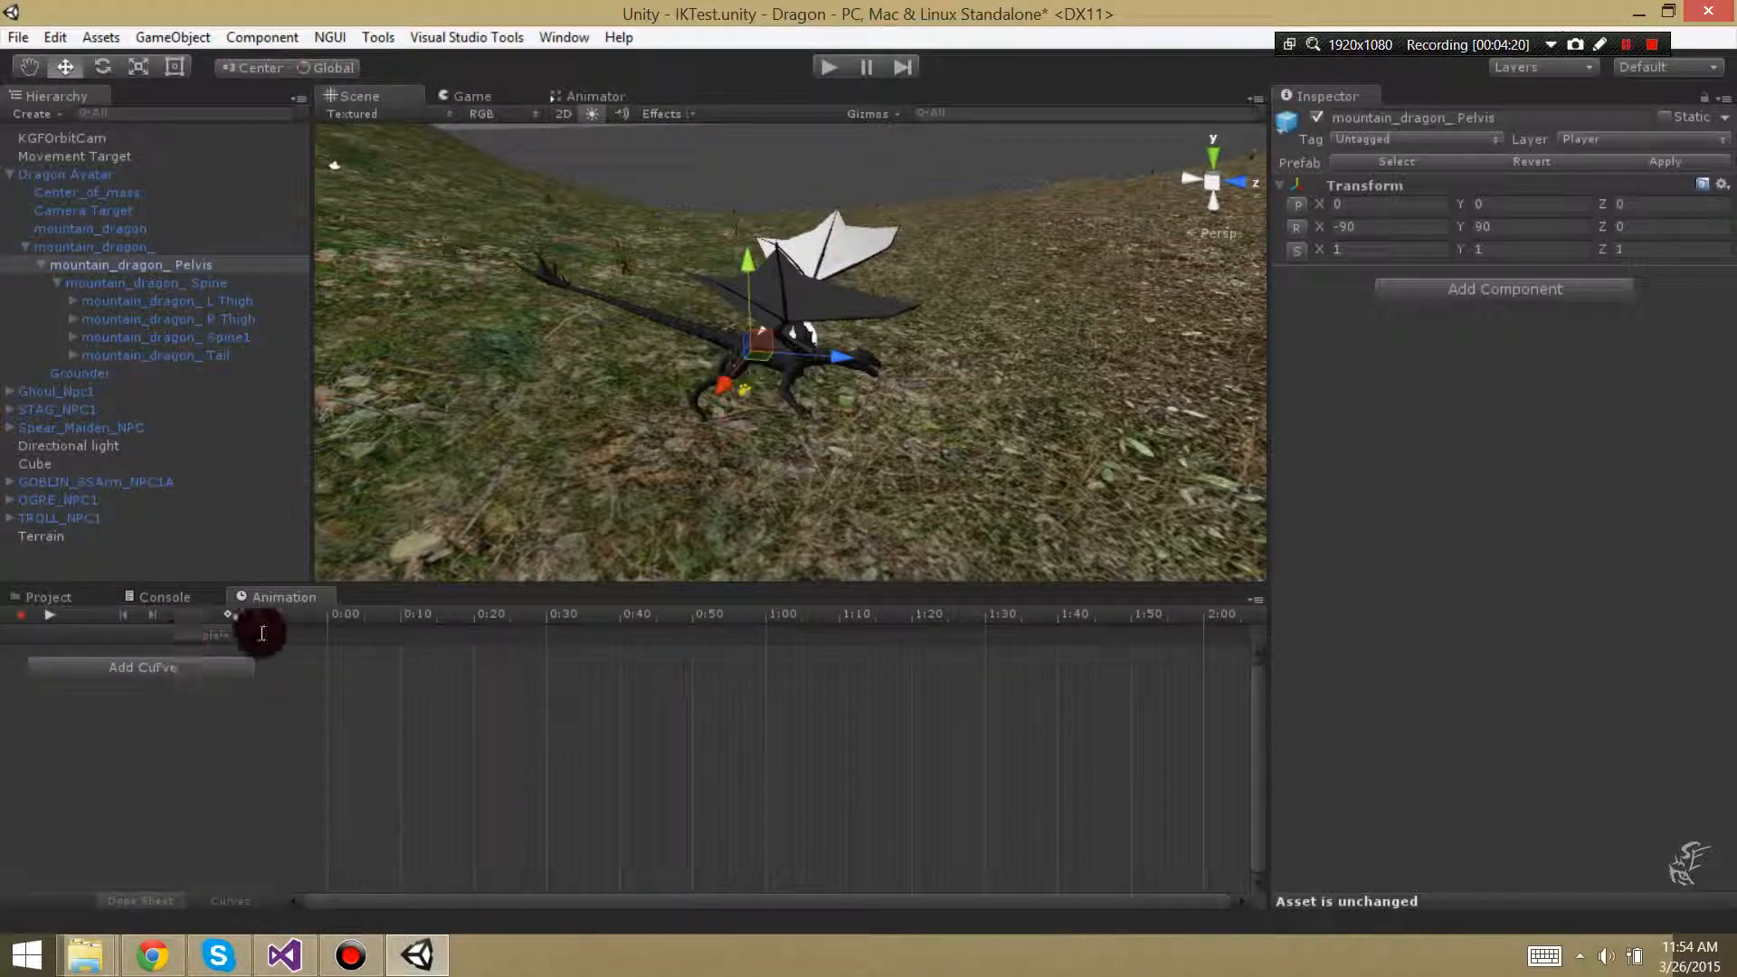
Bring up the Animator view and examine the avatar and controller assignments of Dragon Avatar's Animator component
click(107, 247)
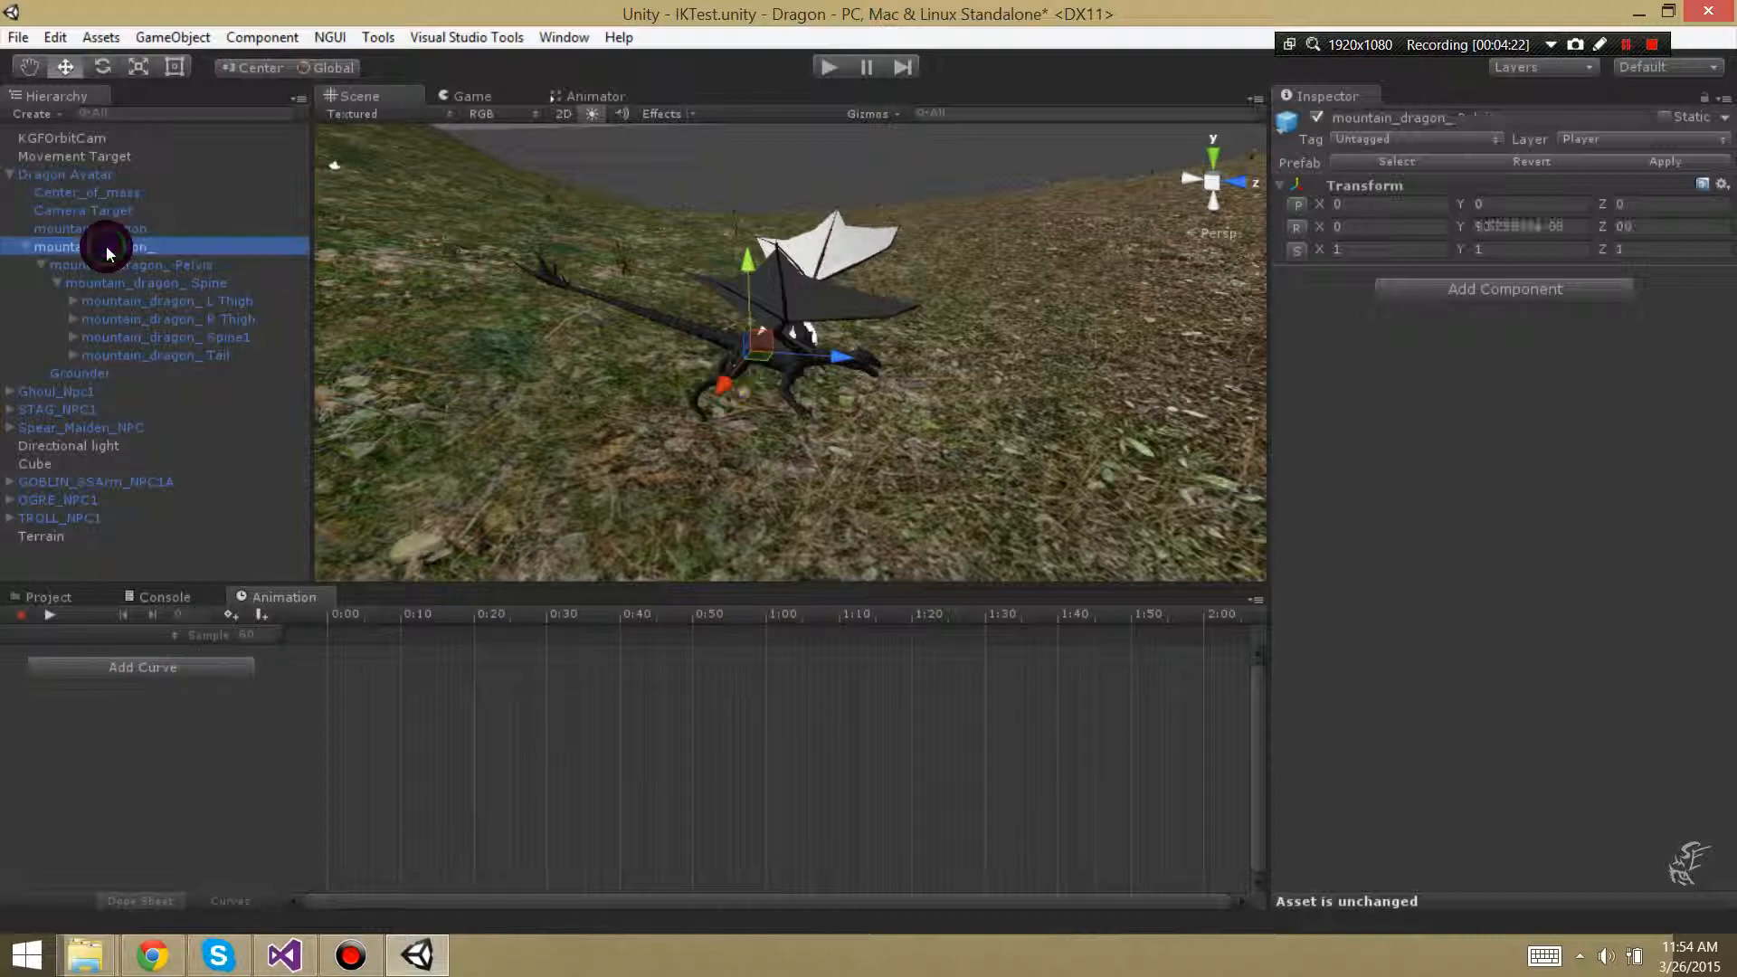
click(572, 100)
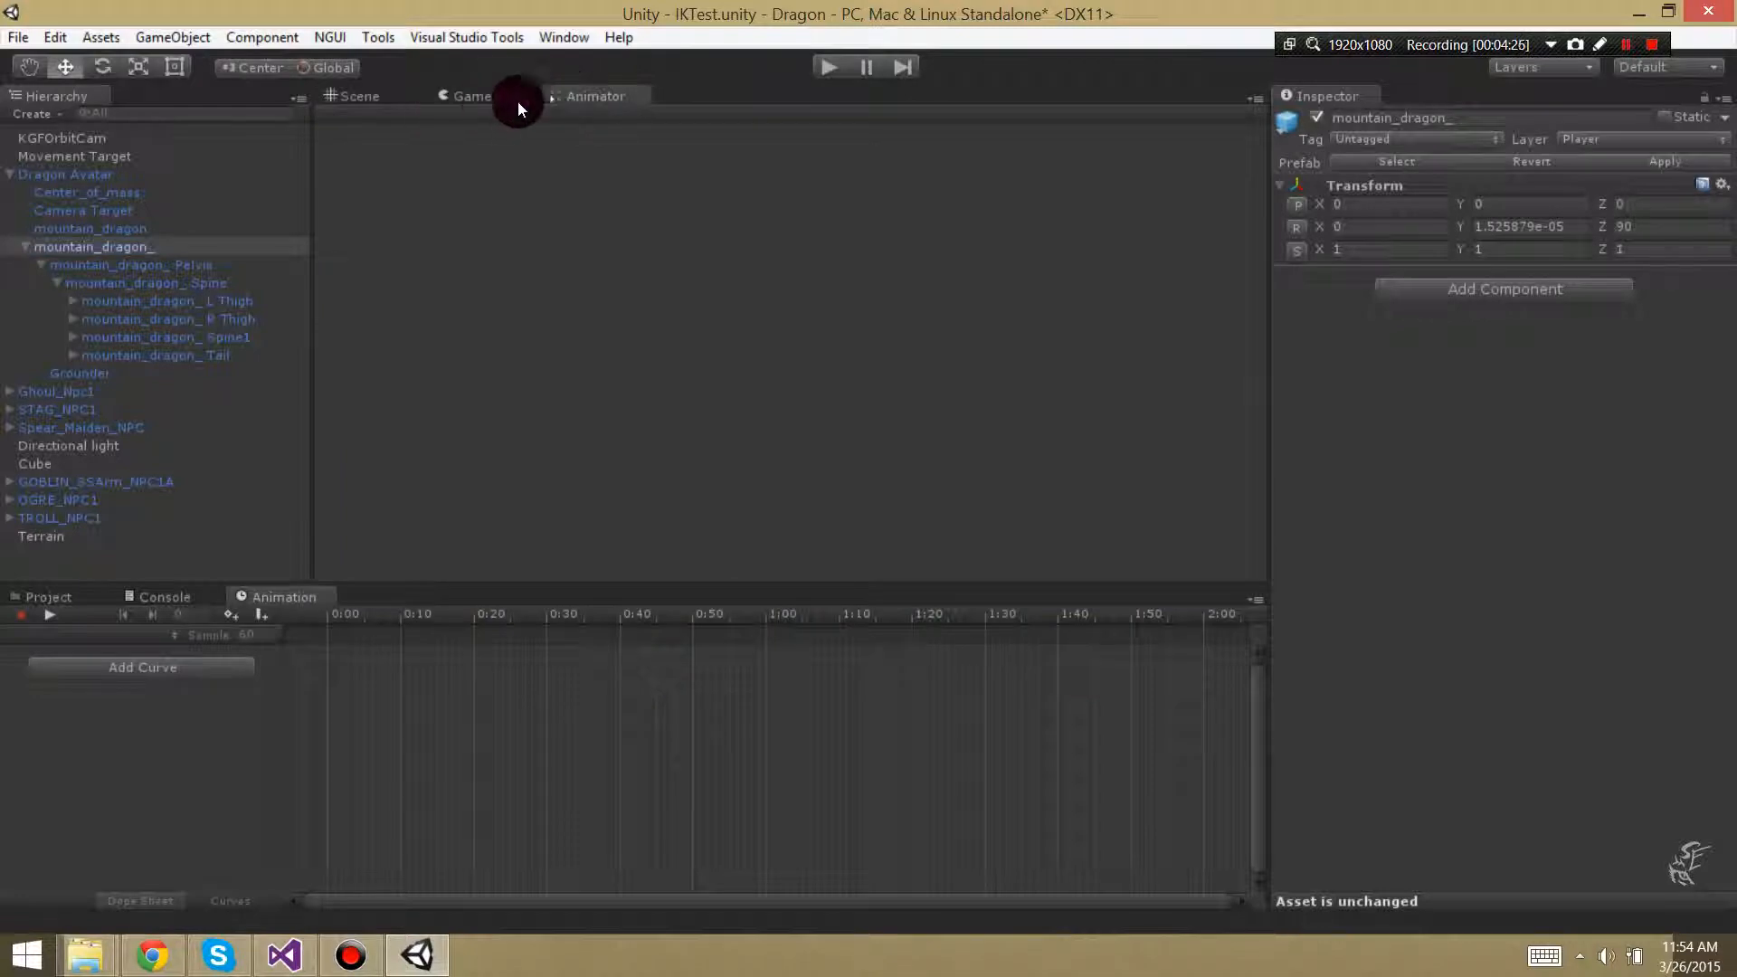
click(87, 173)
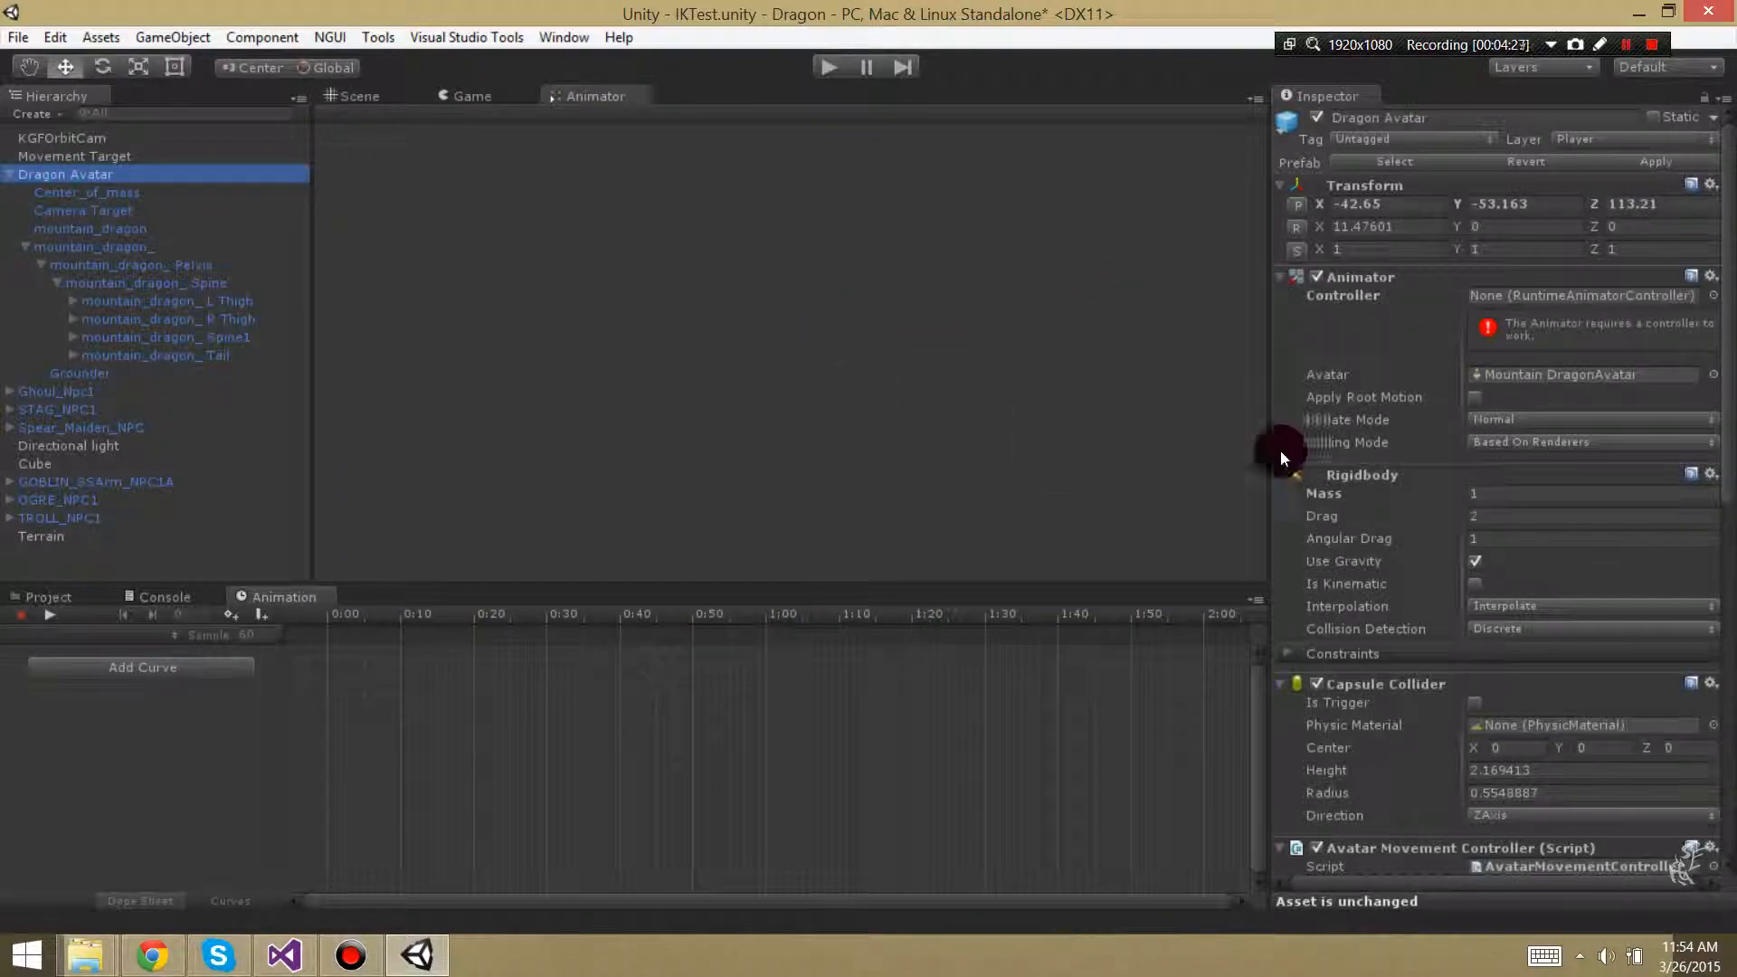
click(1518, 374)
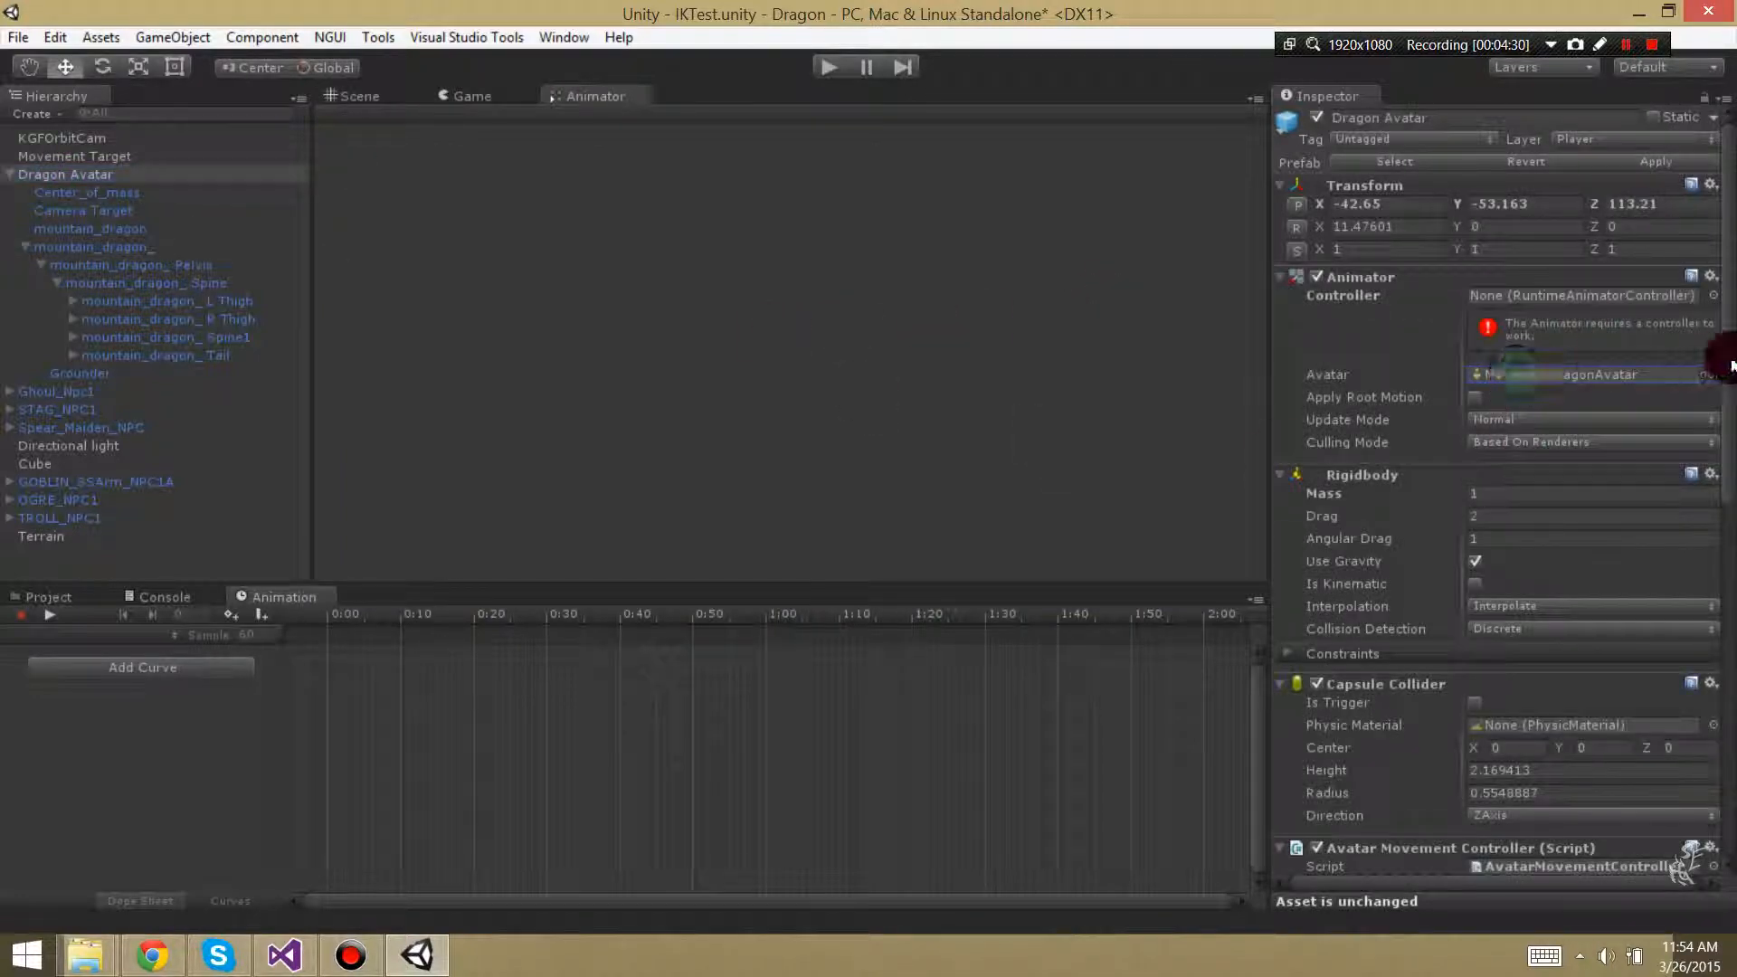
click(1547, 295)
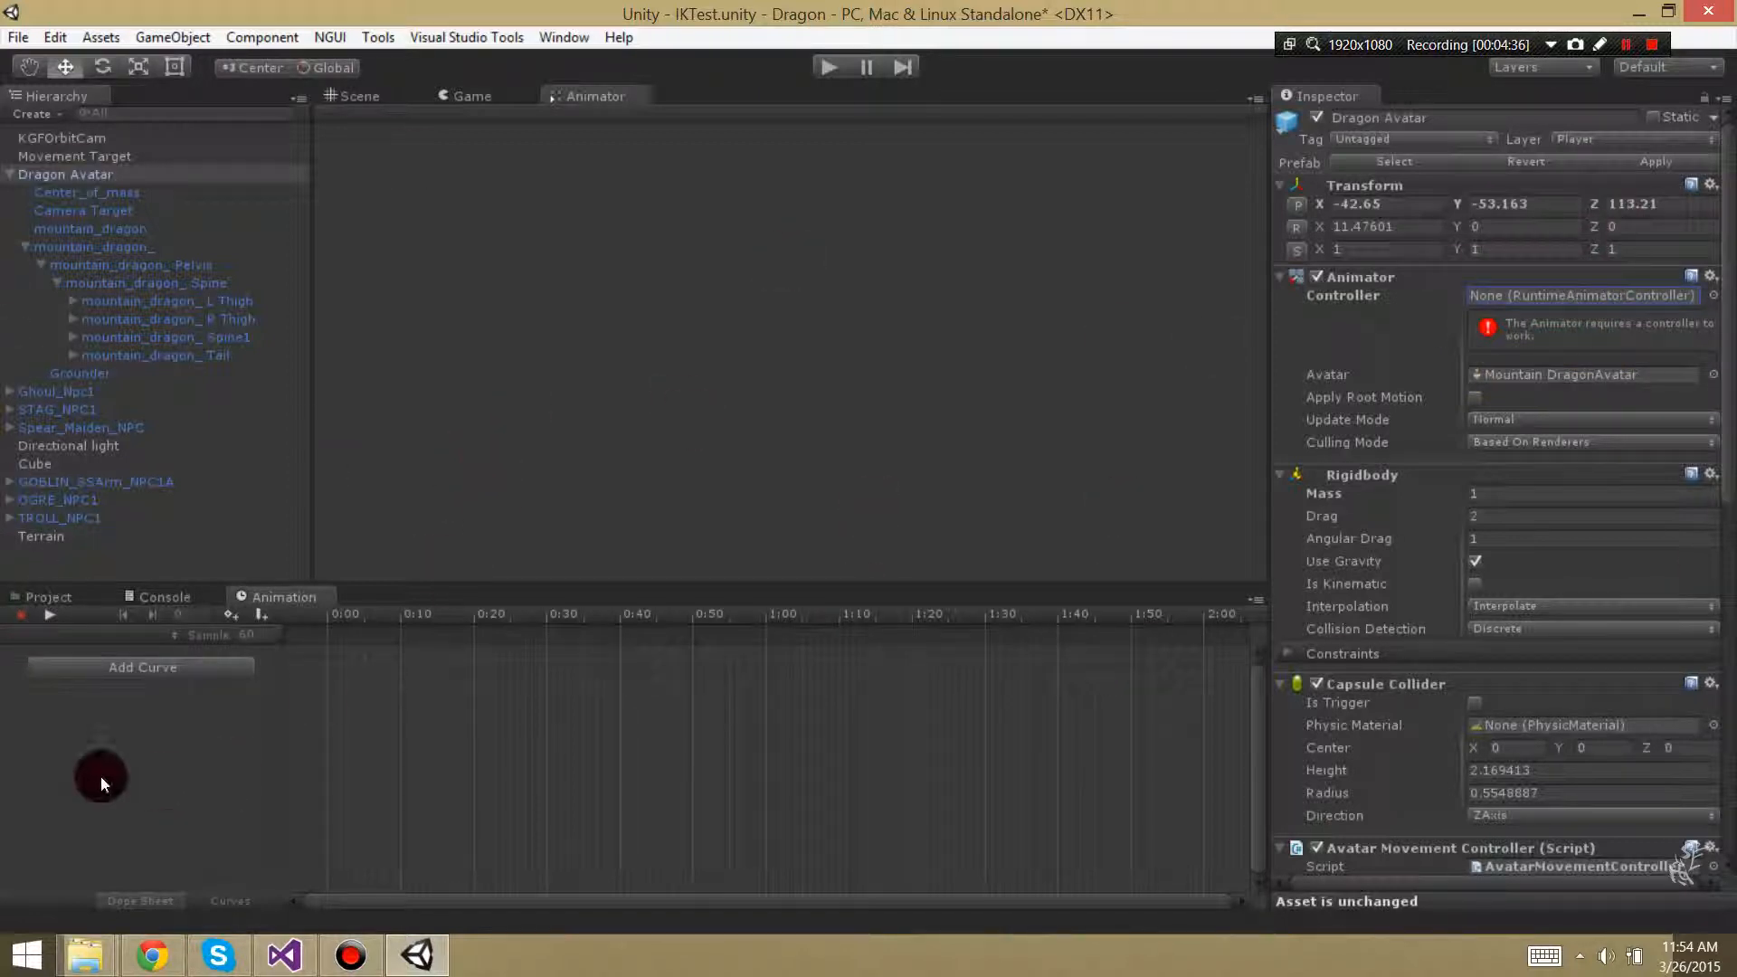
Find Motion Controller in the project's Resources/Animations folder and display its Base Layer state graph
click(45, 598)
scroll(449, 814, up, 5)
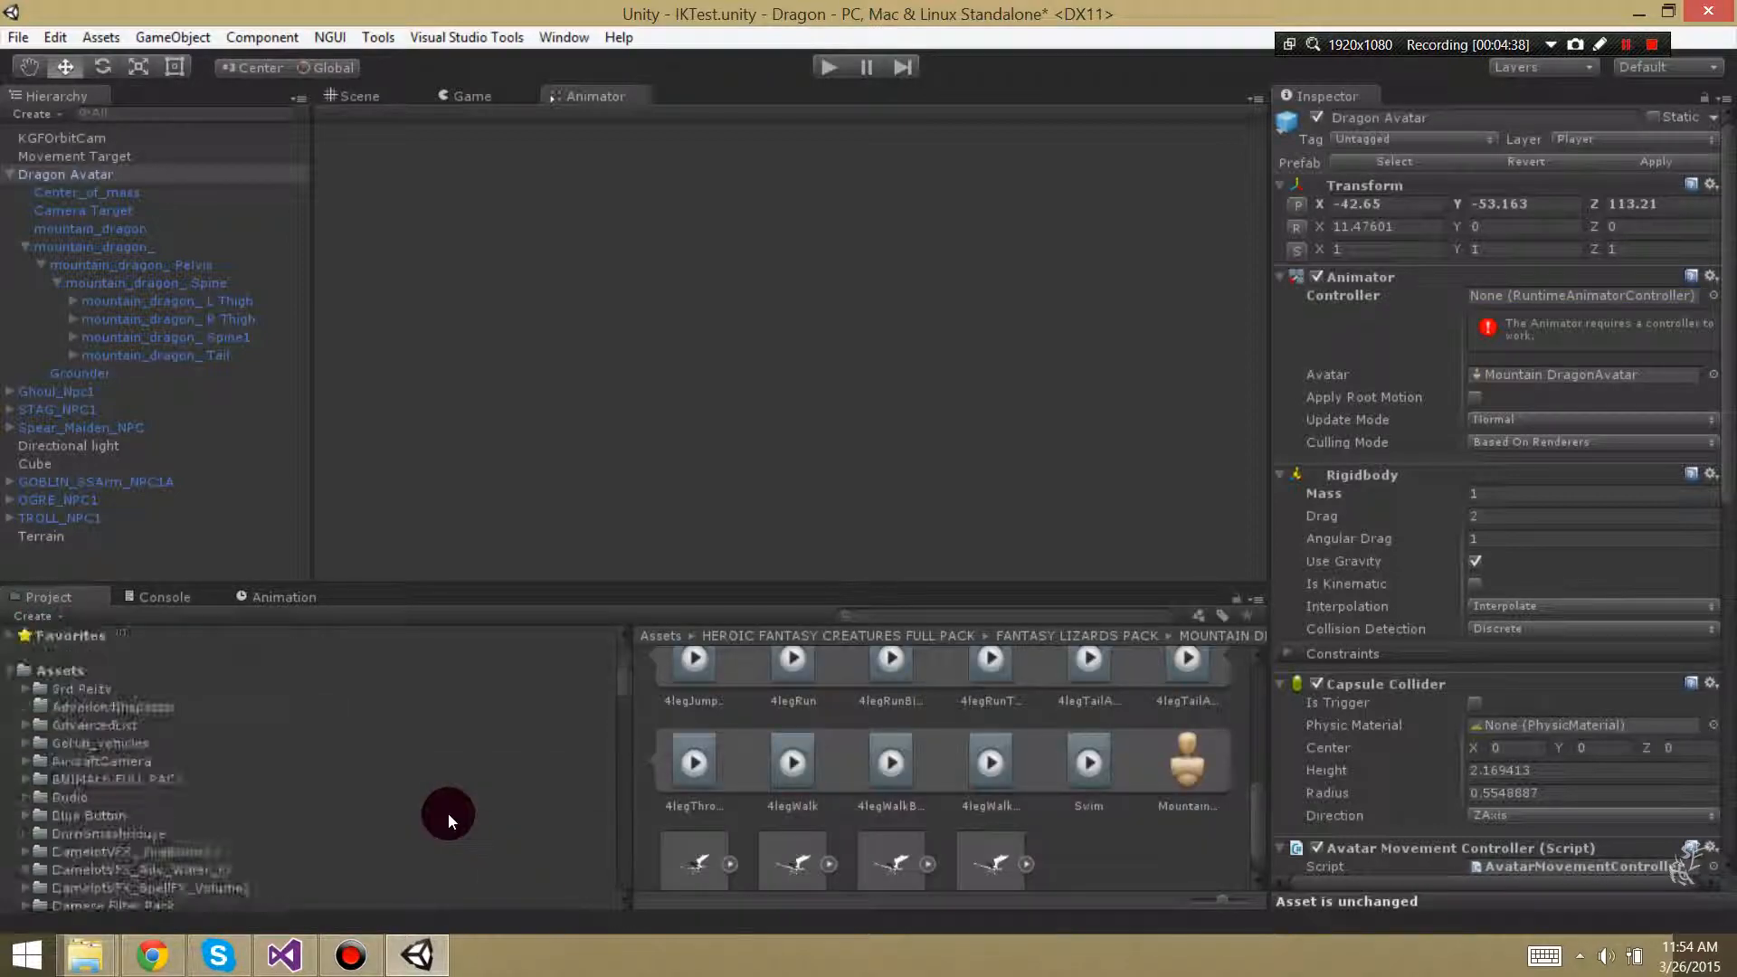
scroll(448, 813, down, 5)
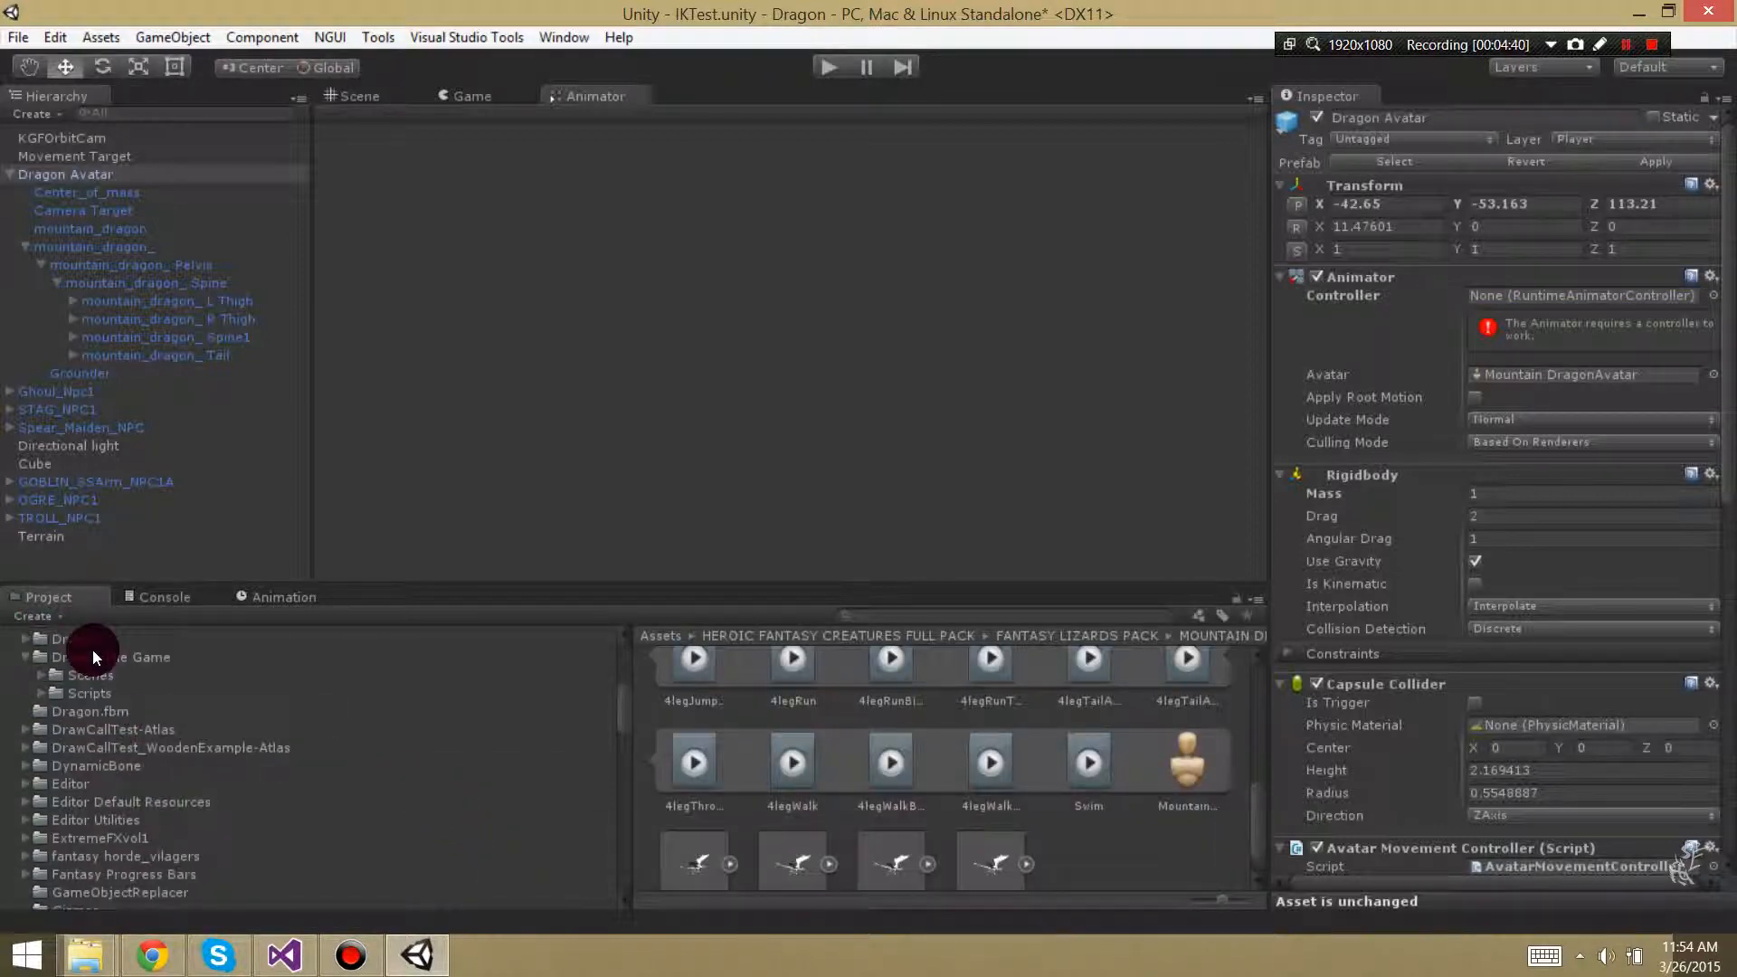
scroll(129, 649, down, 8)
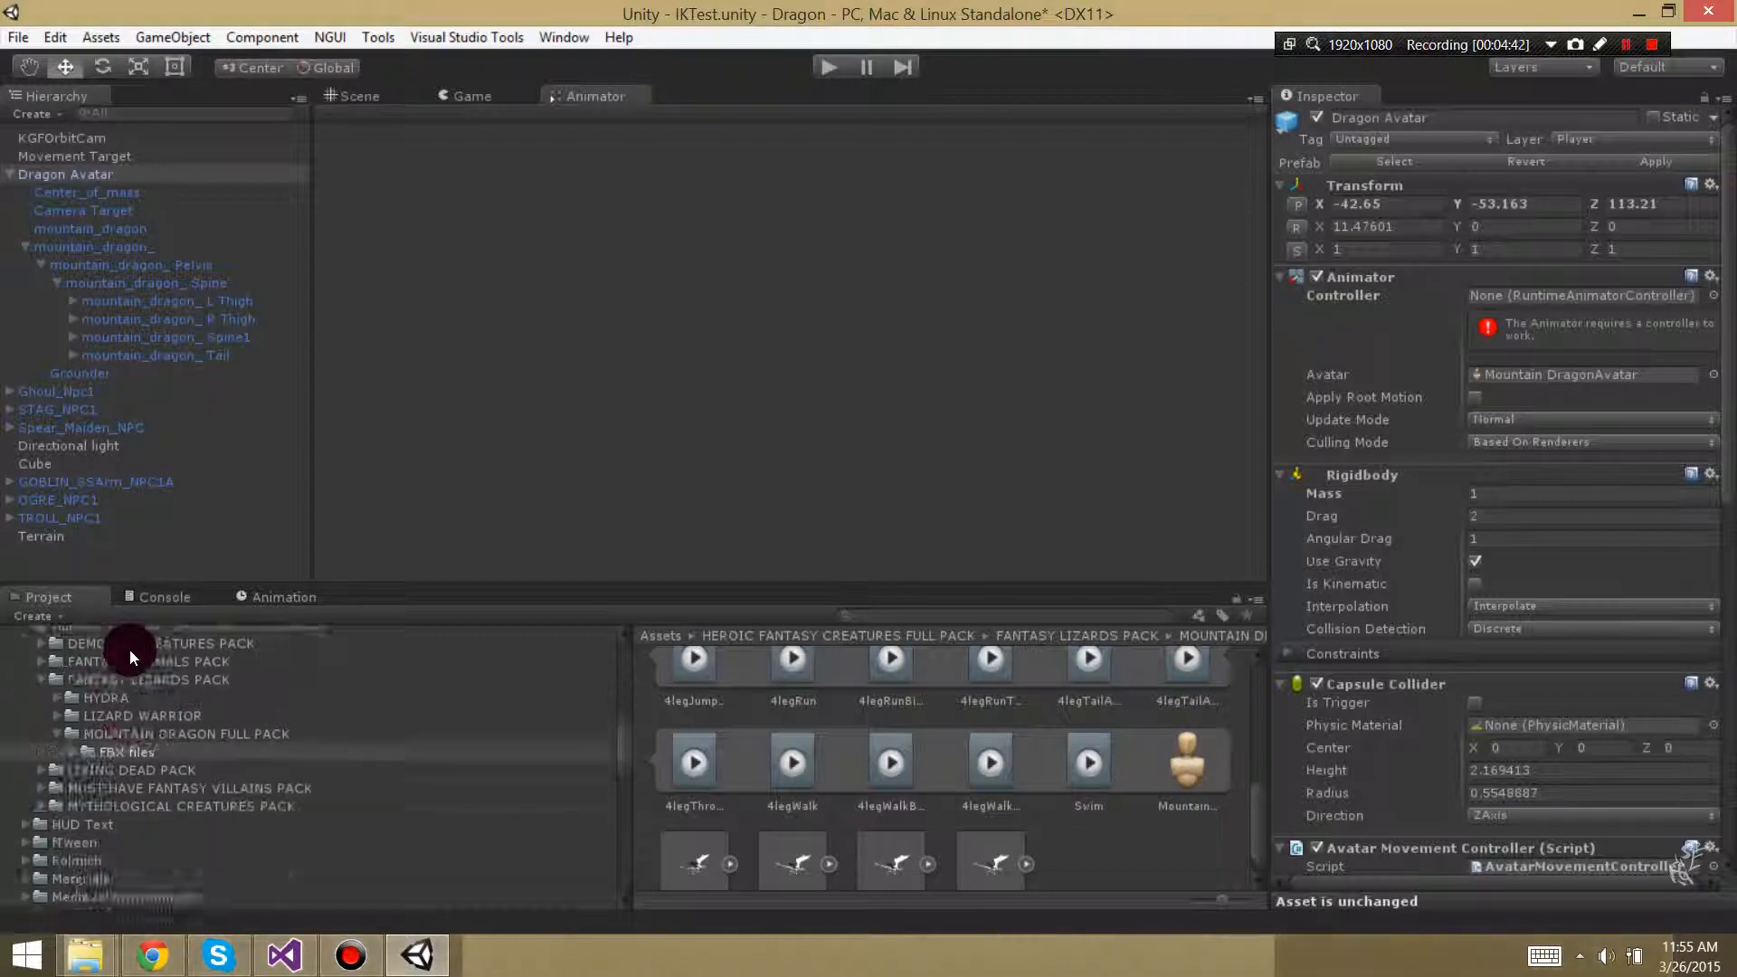
scroll(137, 664, down, 10)
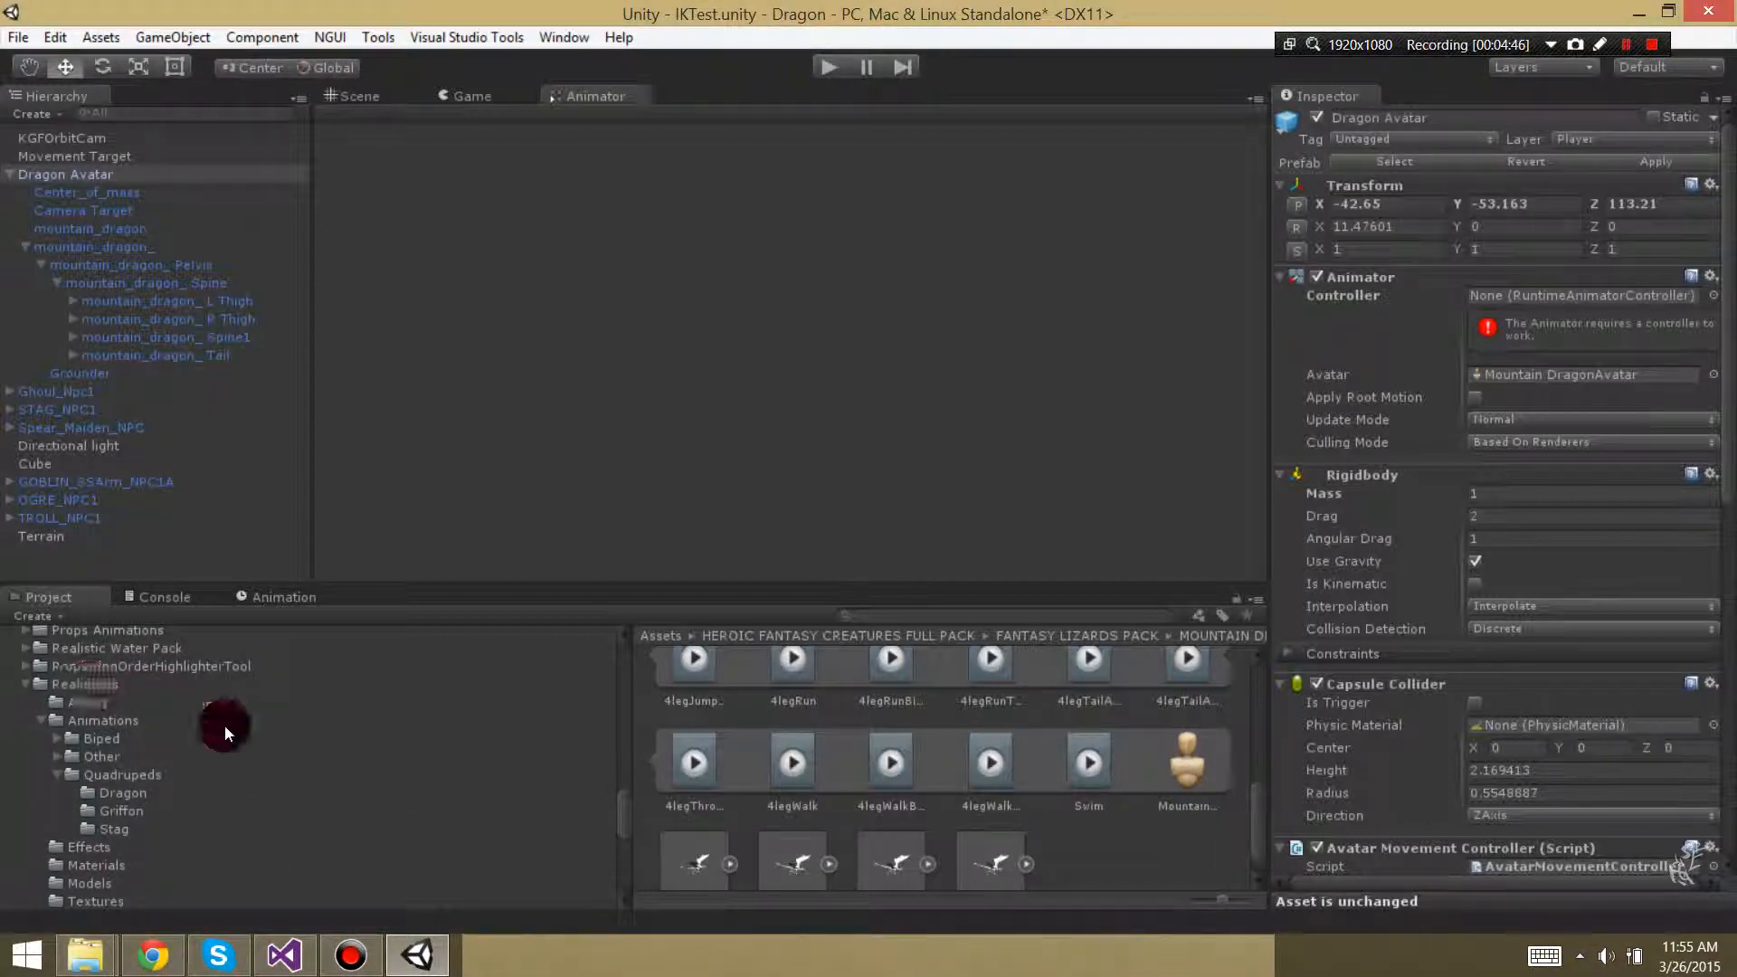
click(111, 717)
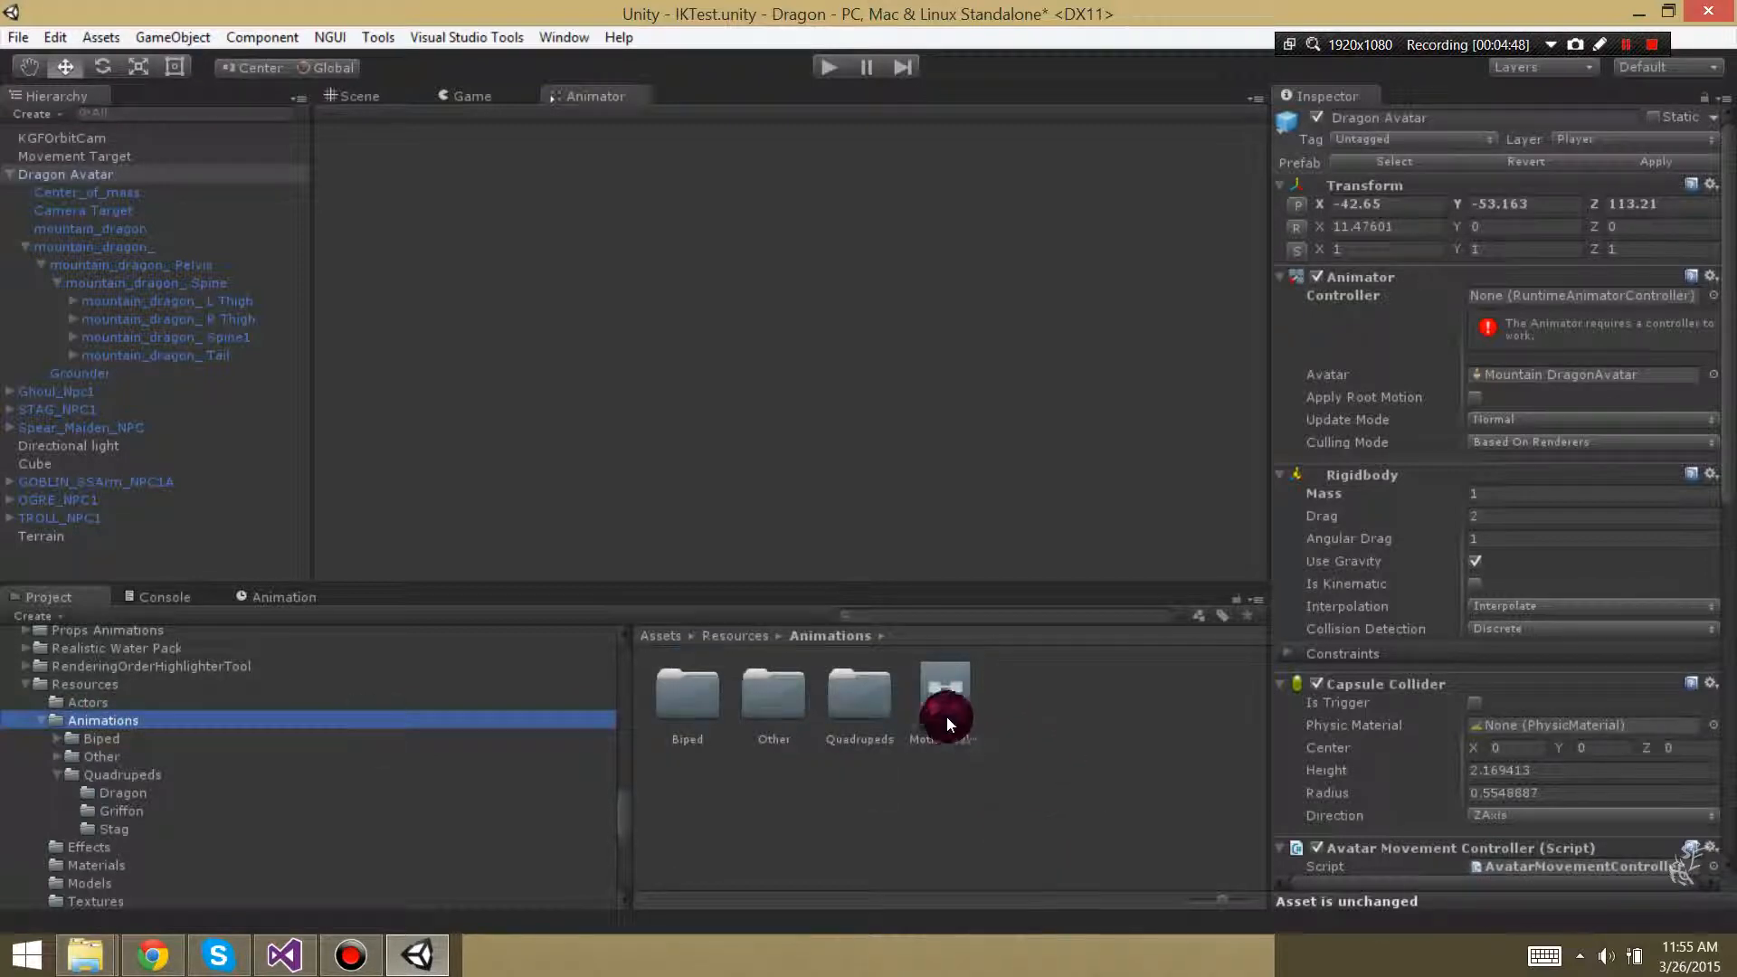
click(947, 724)
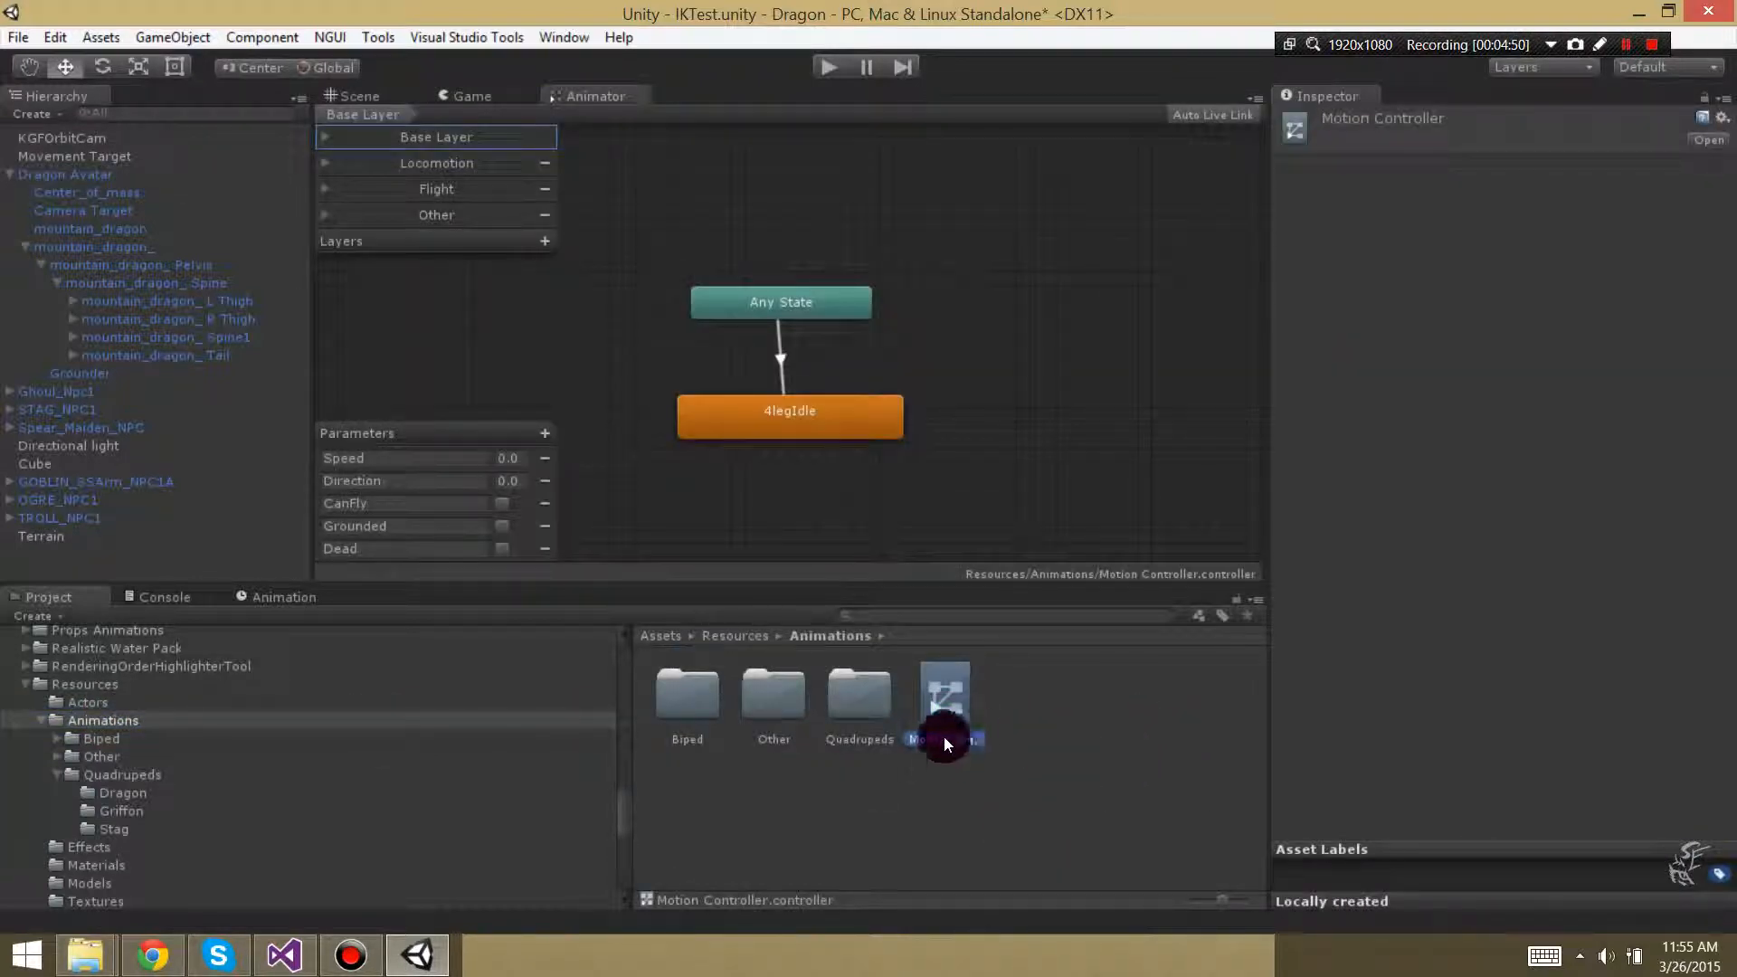
right_click(1021, 709)
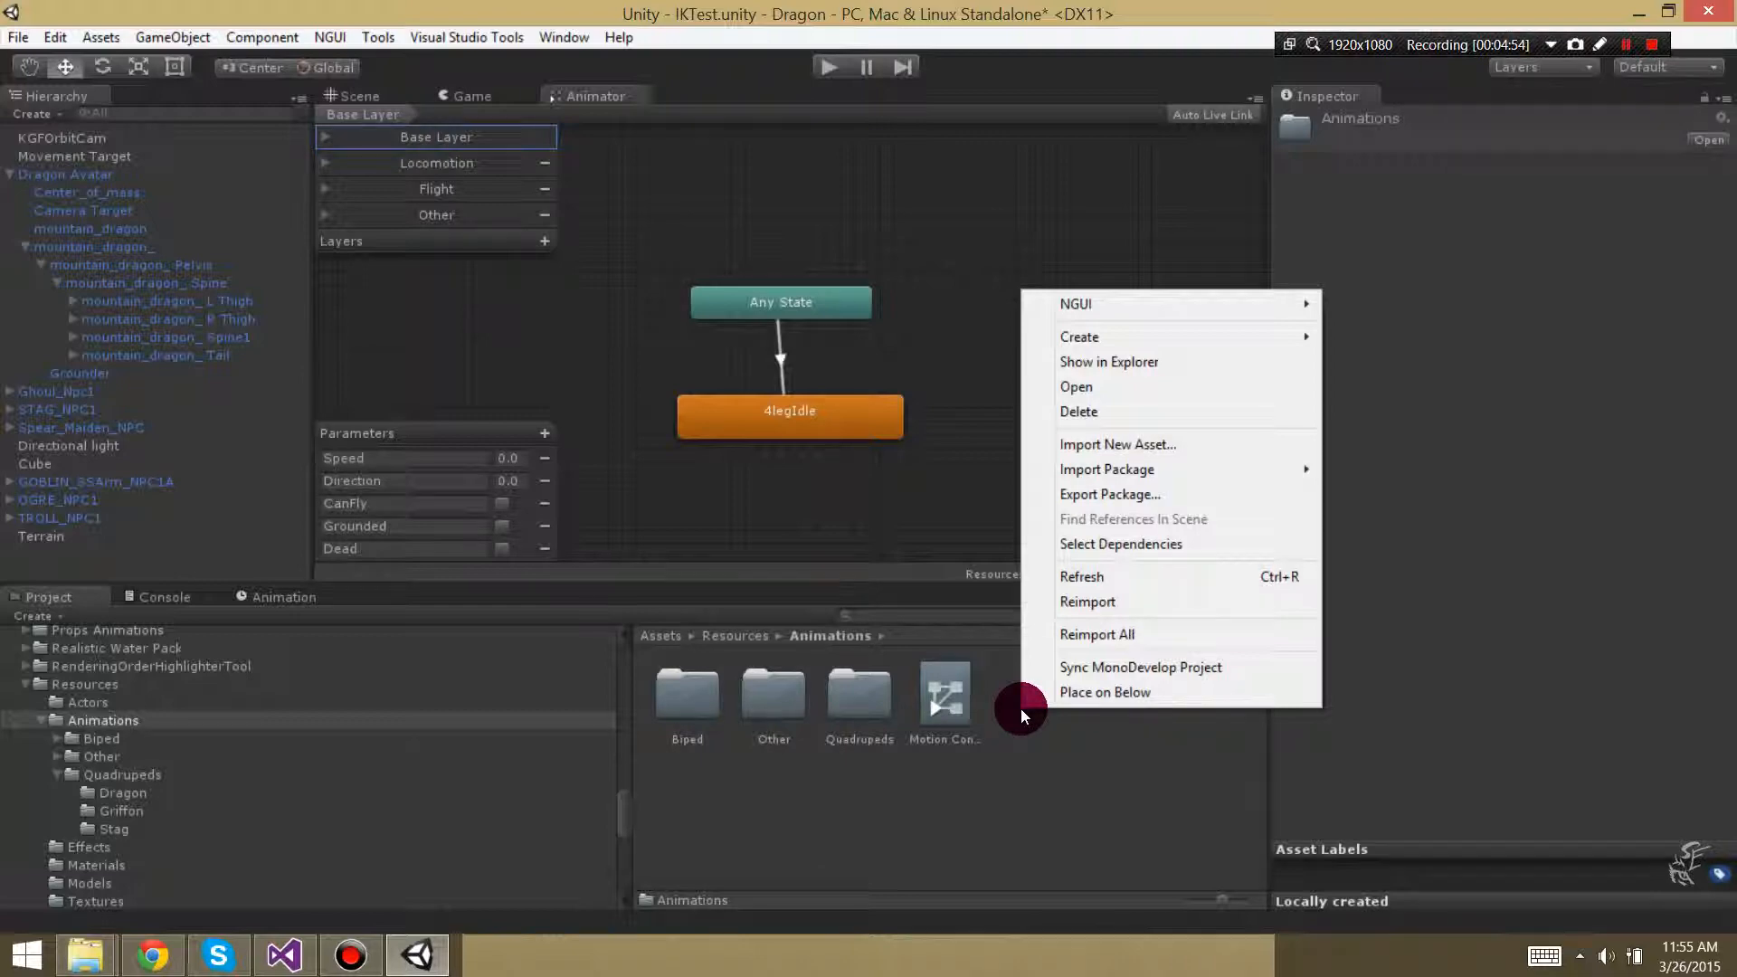
mouse_move(1081, 333)
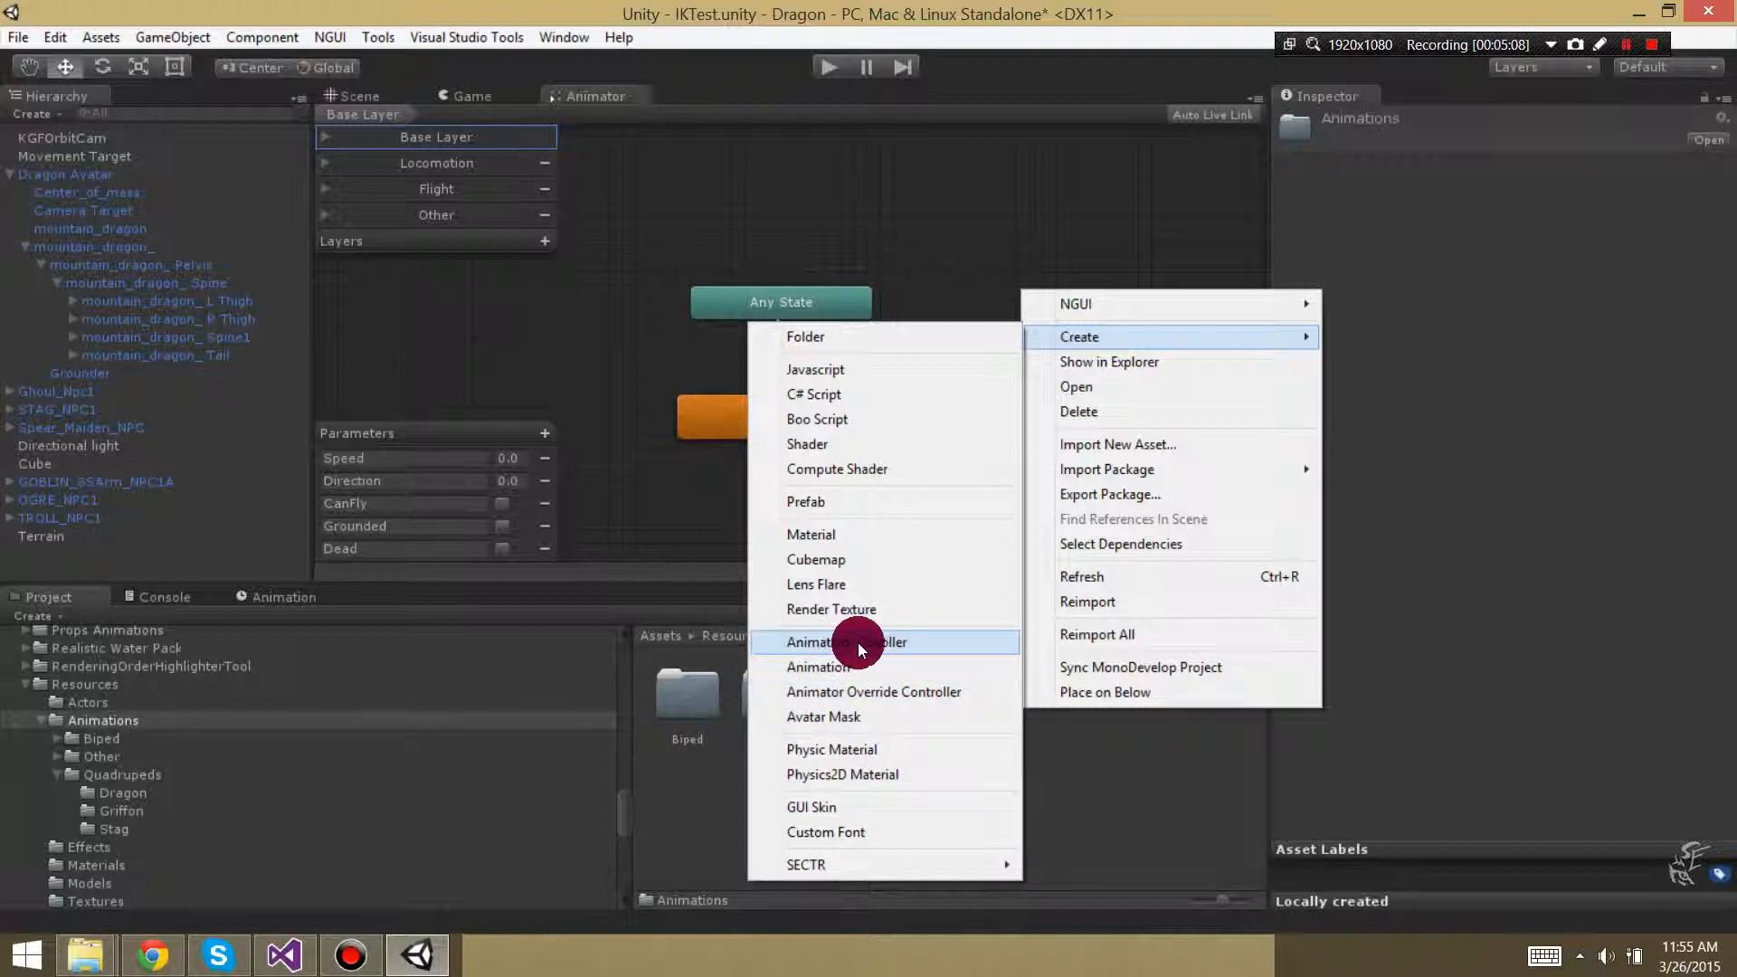
click(1105, 775)
click(965, 681)
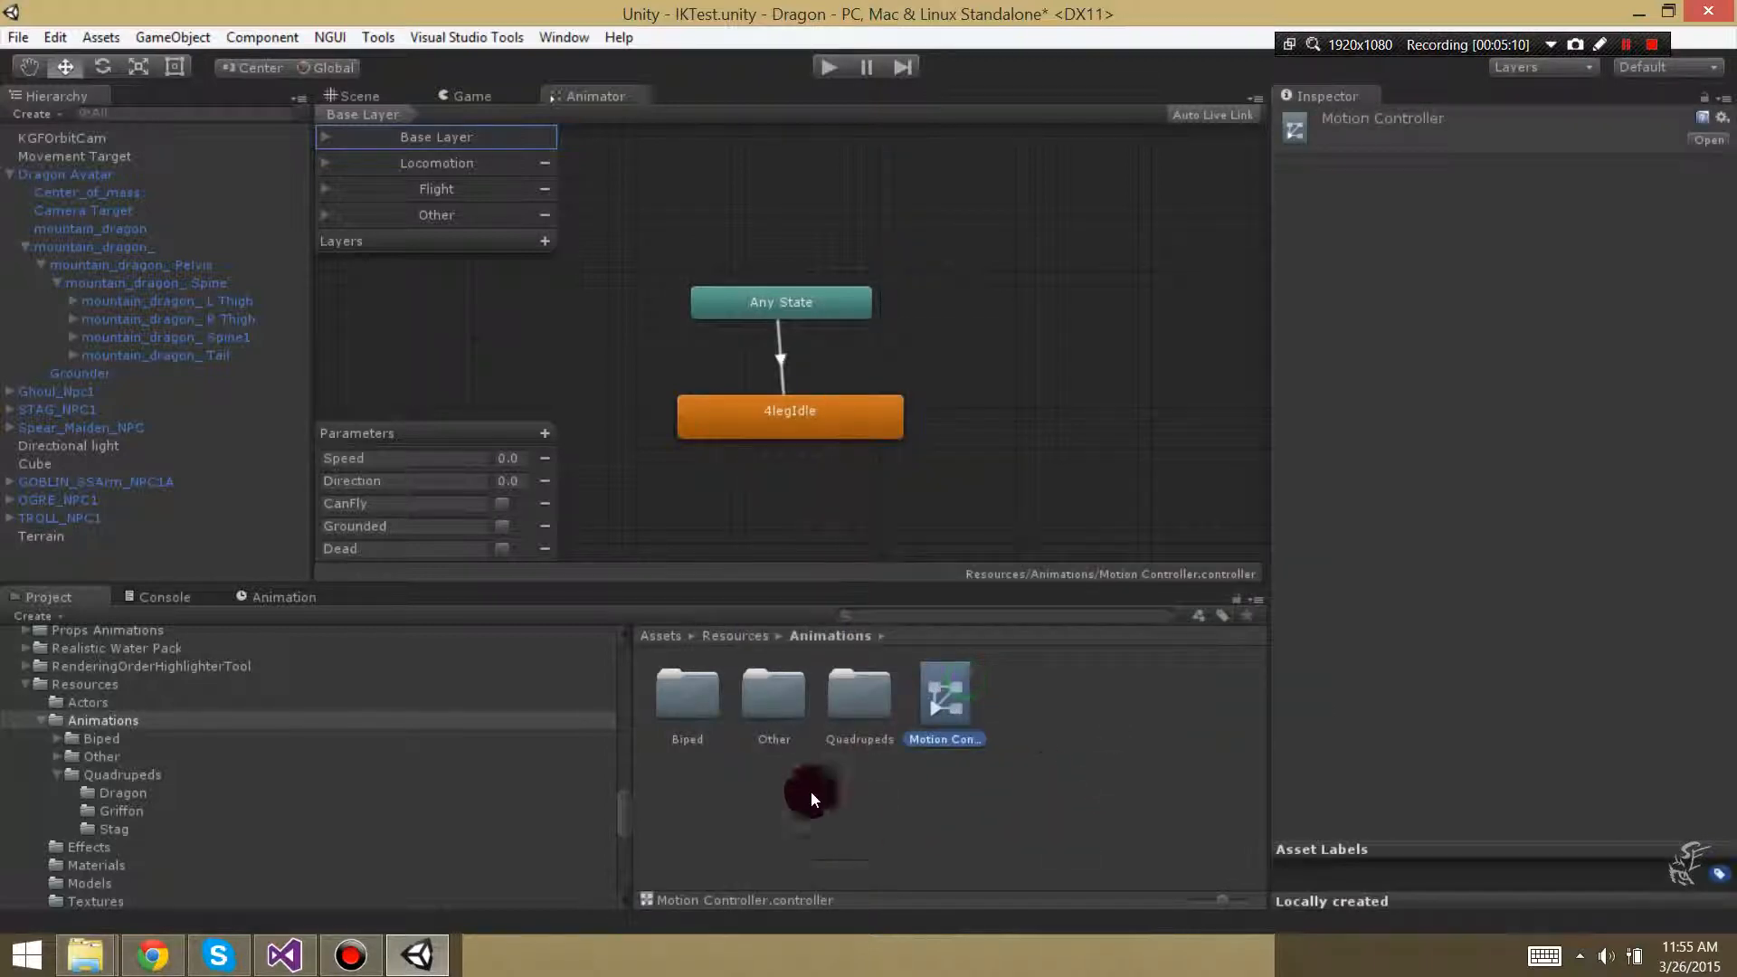
Examine the settings of the 4legIdle state in Motion Controller's Base Layer, and clear the selection
click(858, 280)
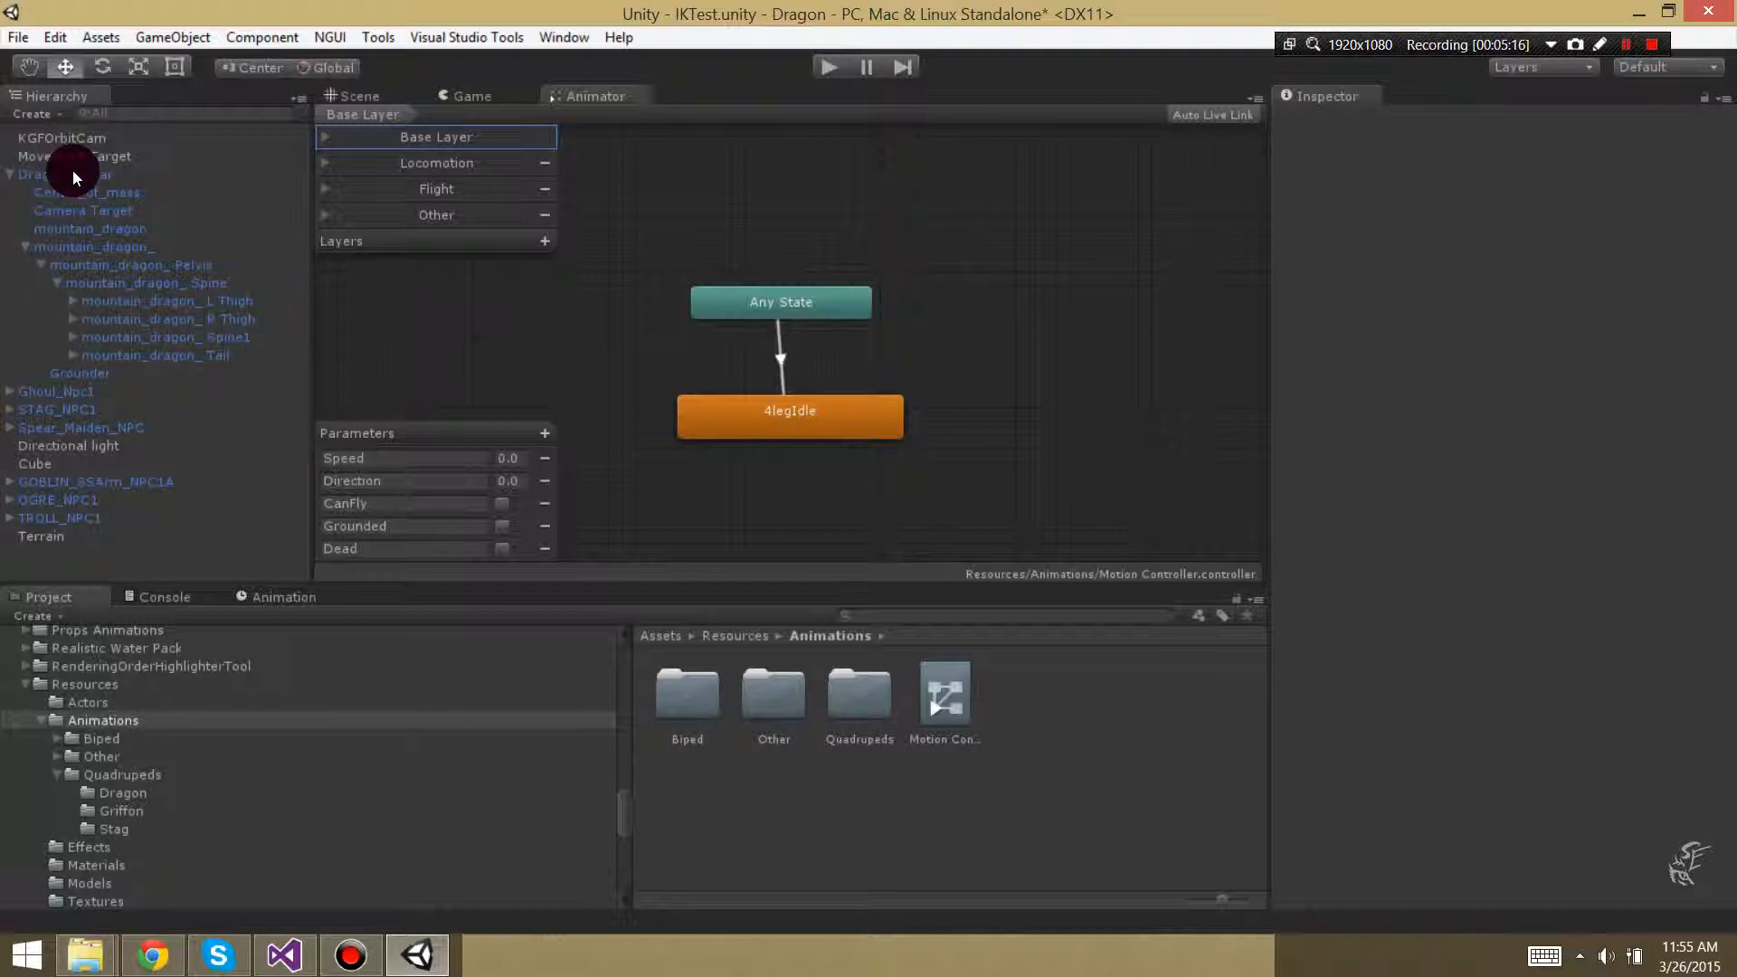
drag(633, 222, 1021, 540)
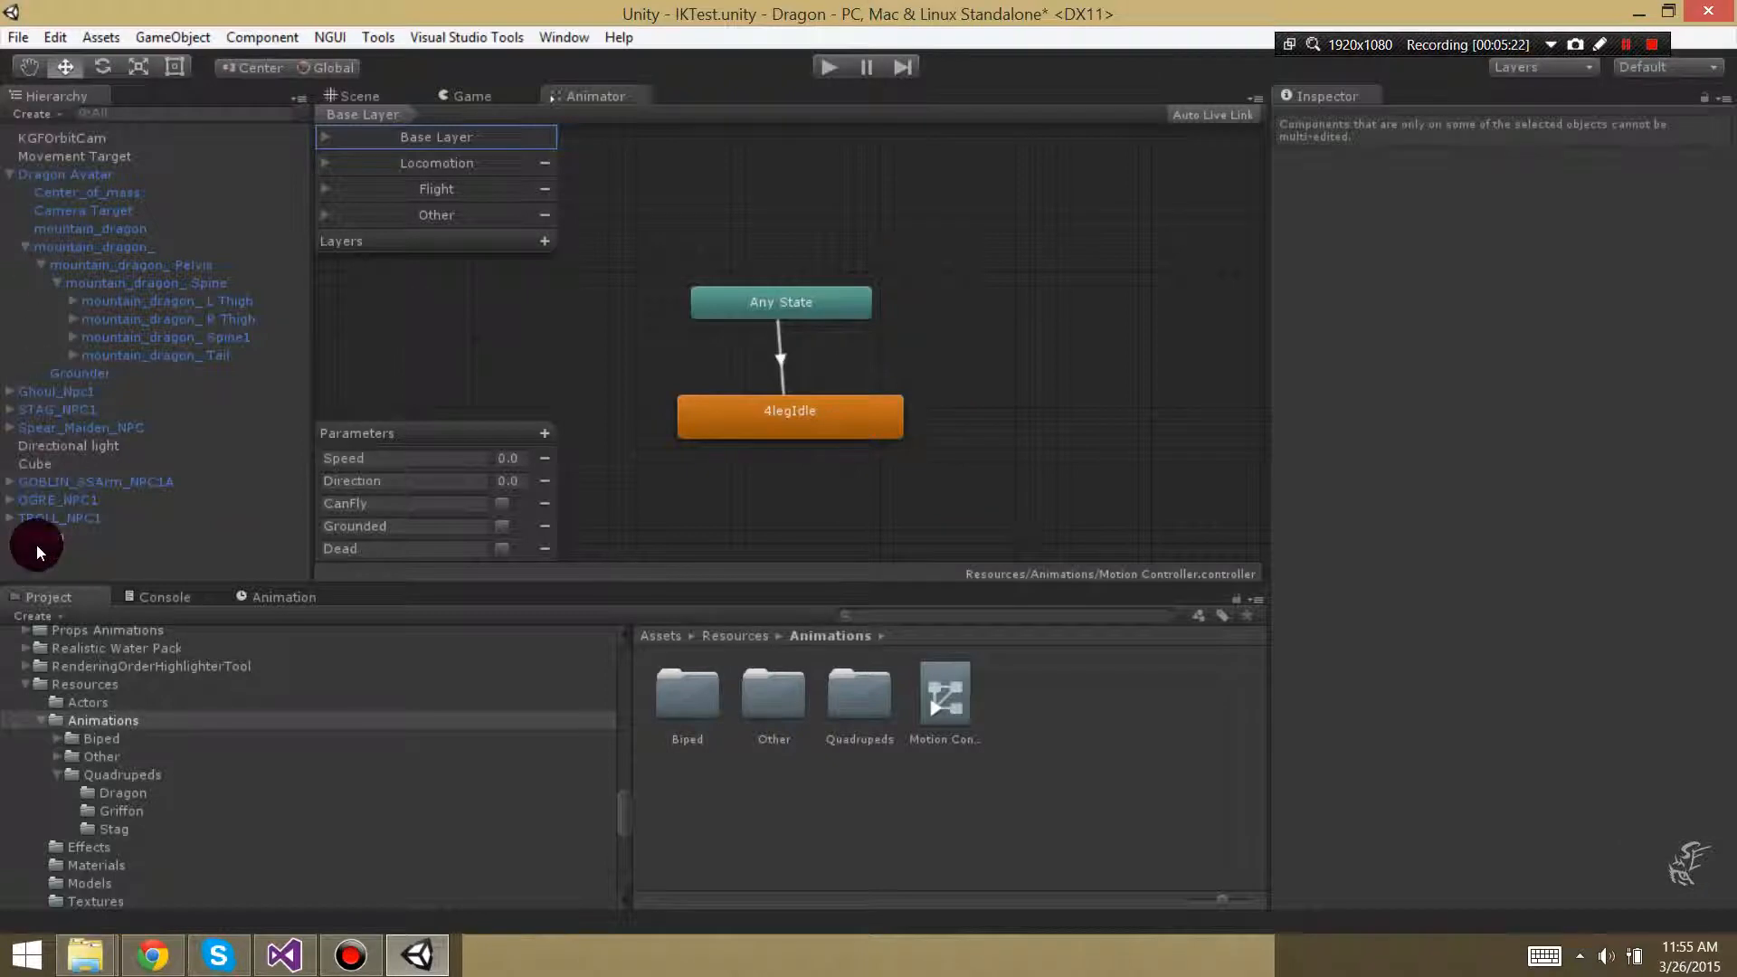
drag(861, 419, 849, 422)
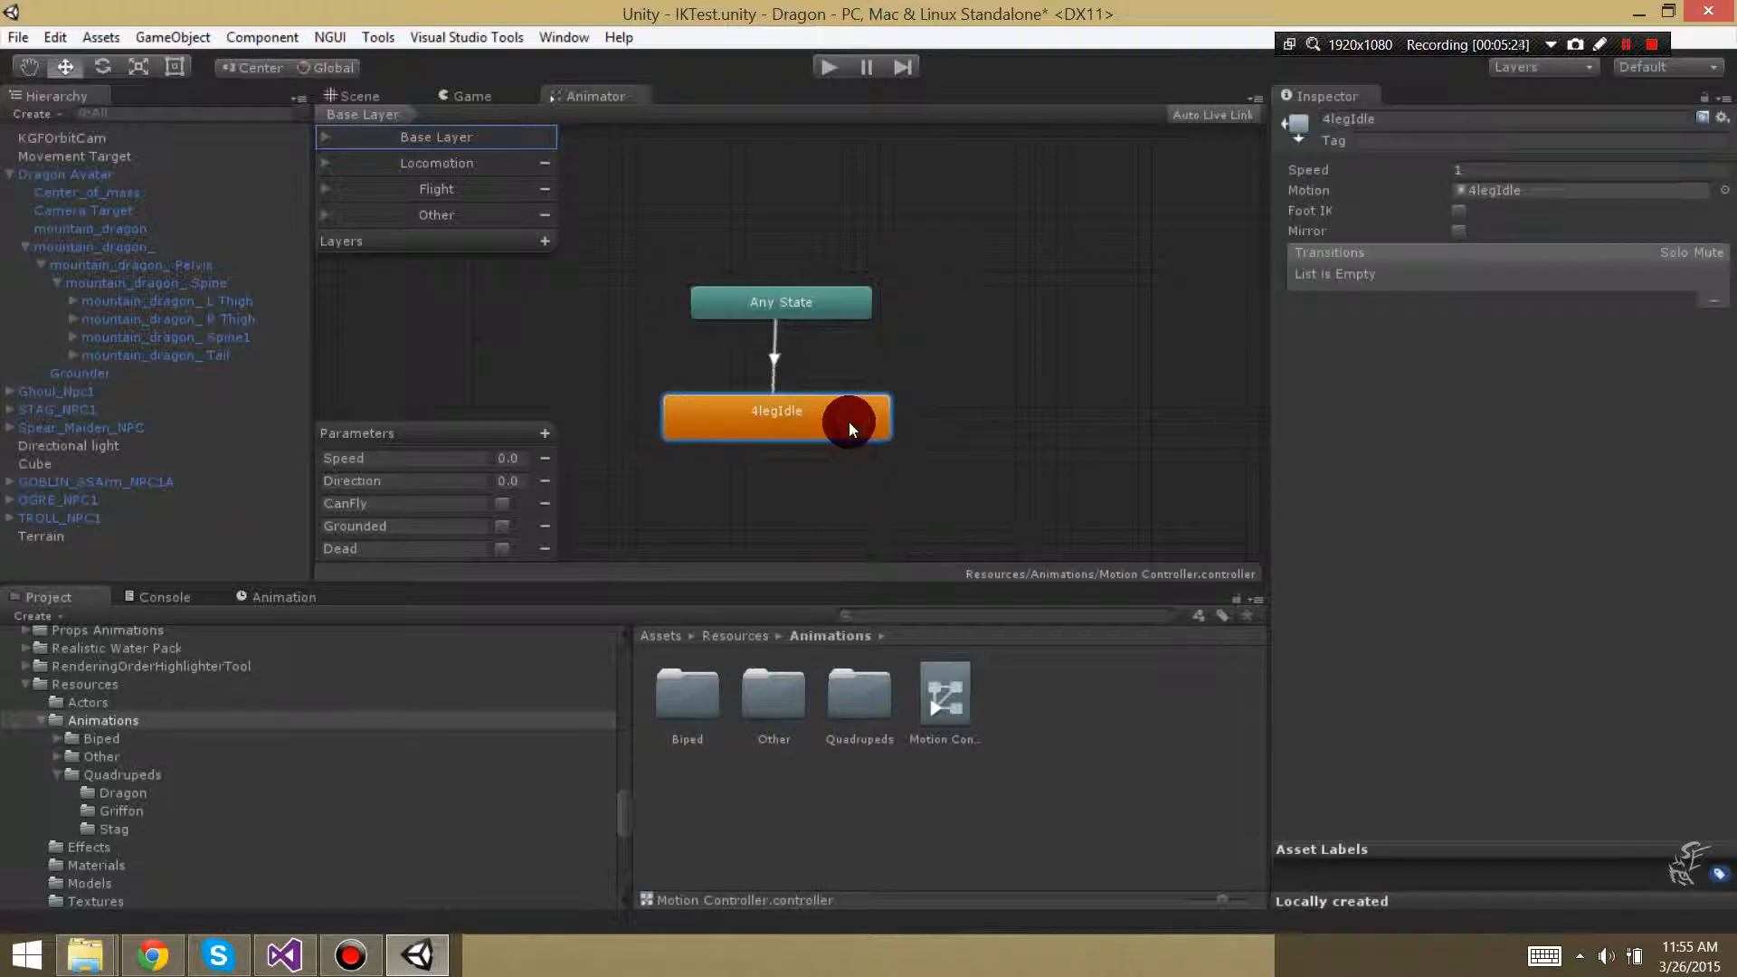
click(957, 352)
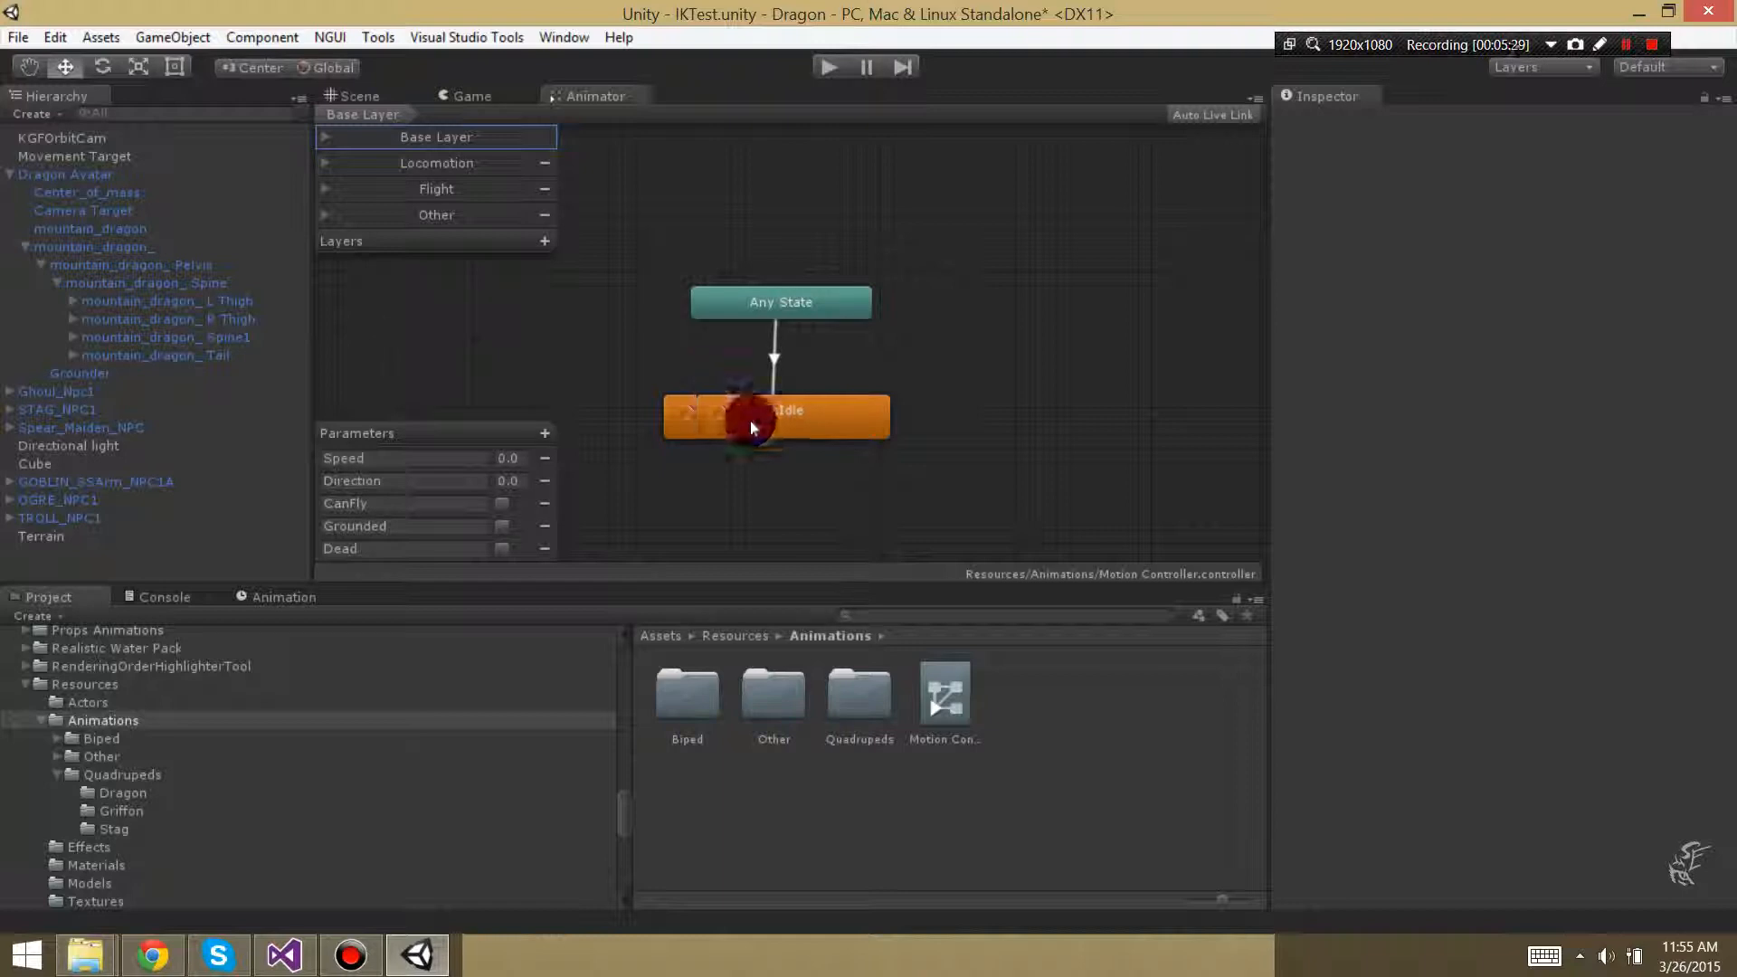
Delete the 4legIdle state from Motion Controller's Base Layer
click(765, 304)
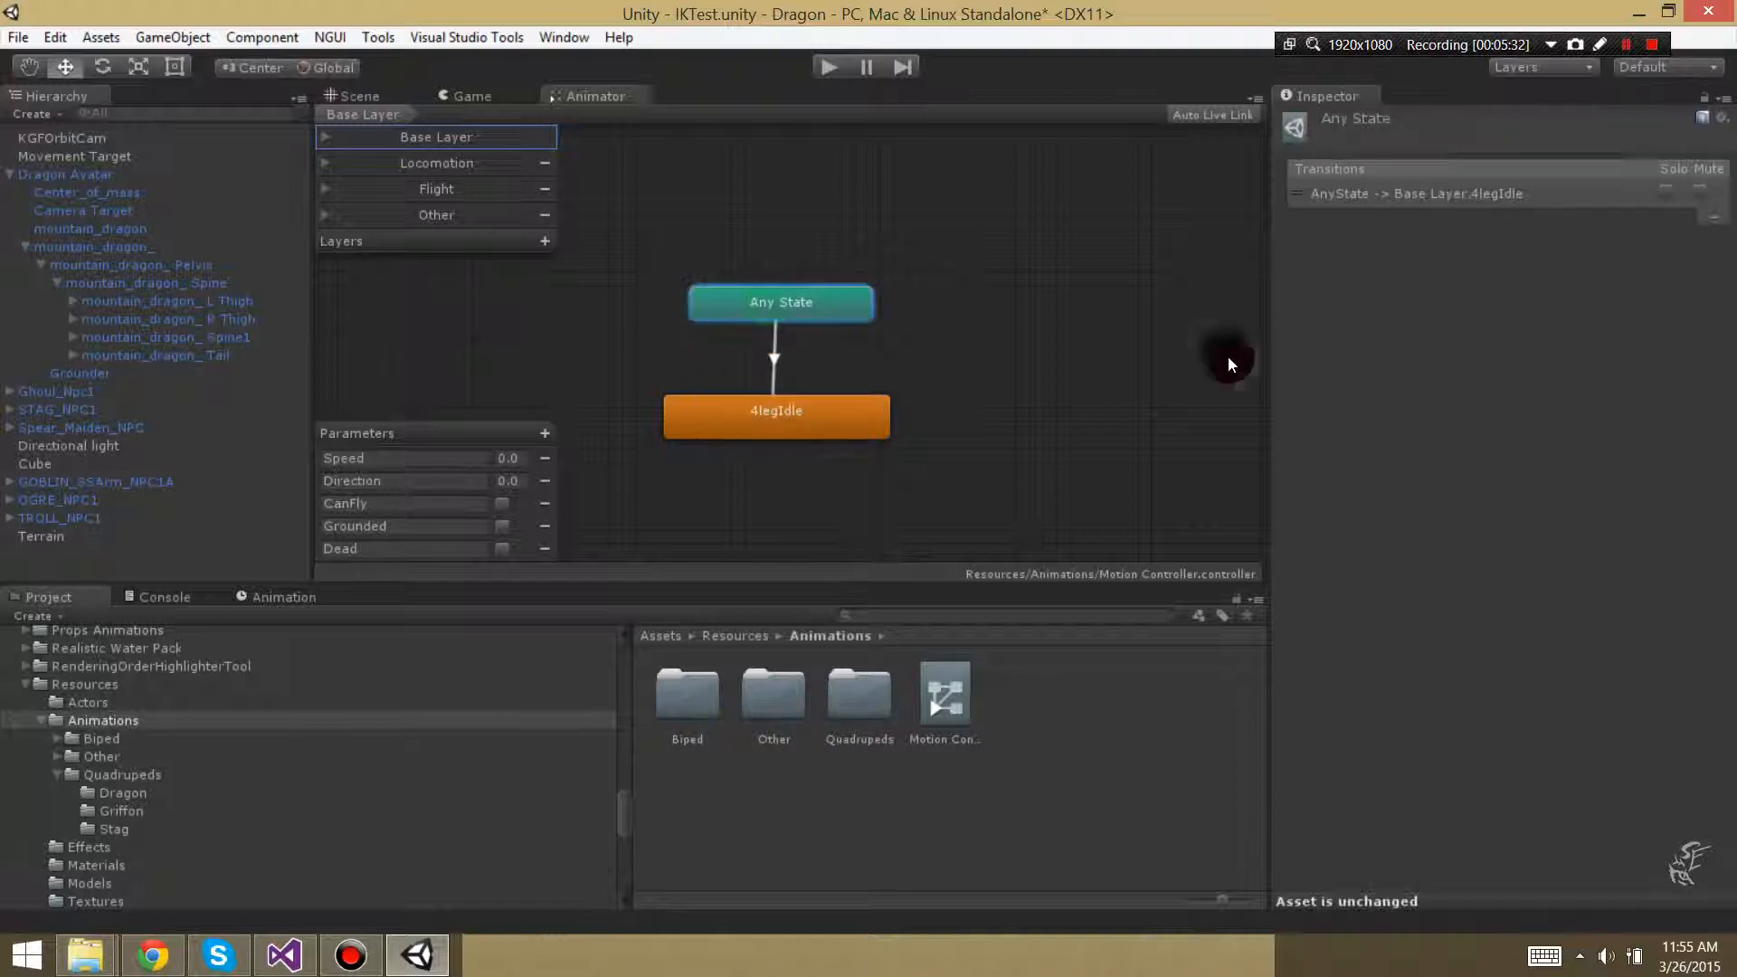
click(765, 414)
key(Delete)
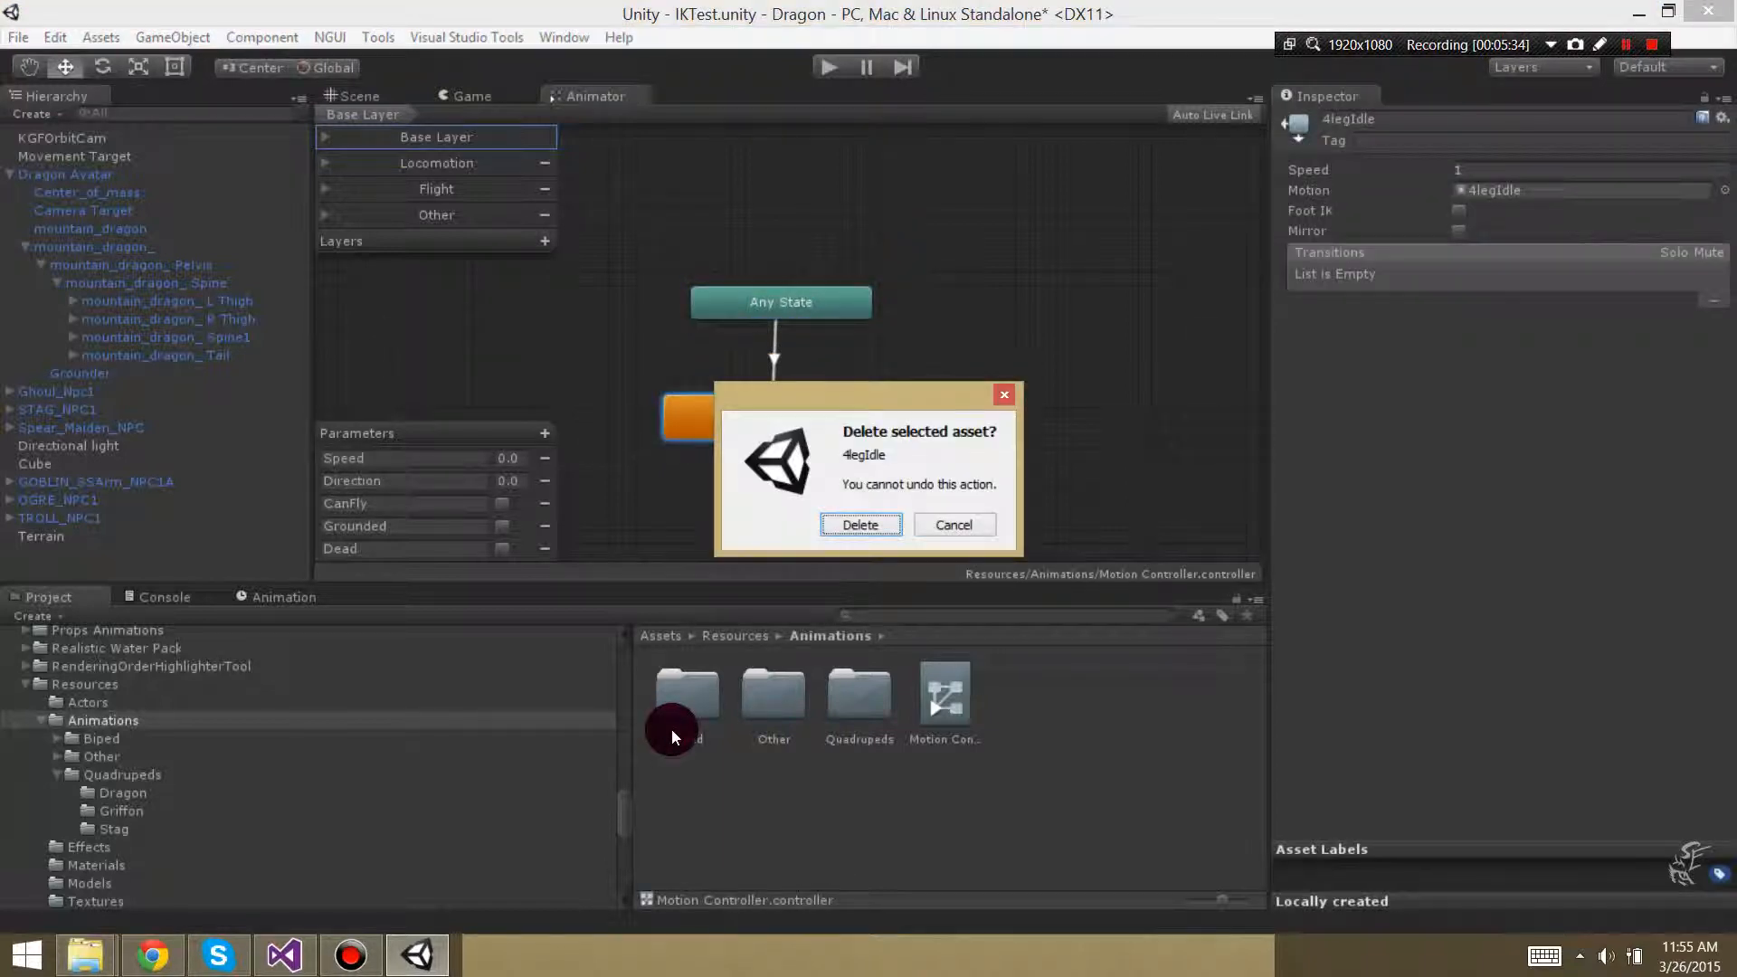
click(858, 525)
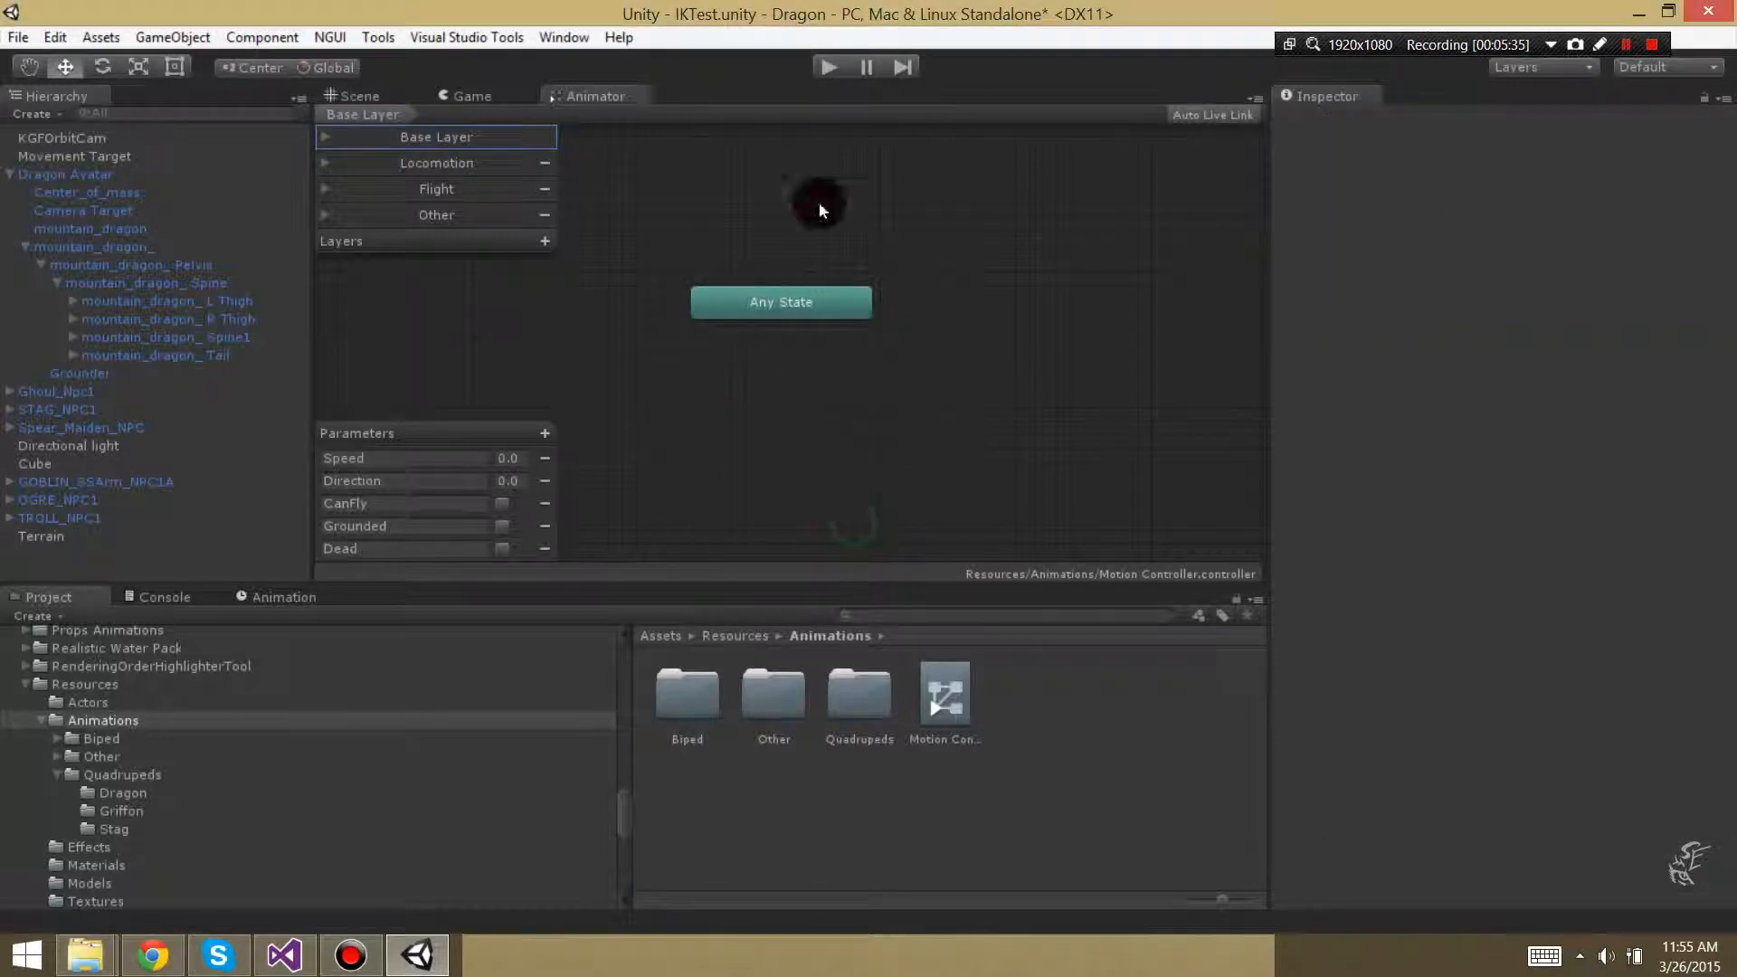
Create an empty state below Any State in the Base Layer and name it Idle
click(769, 310)
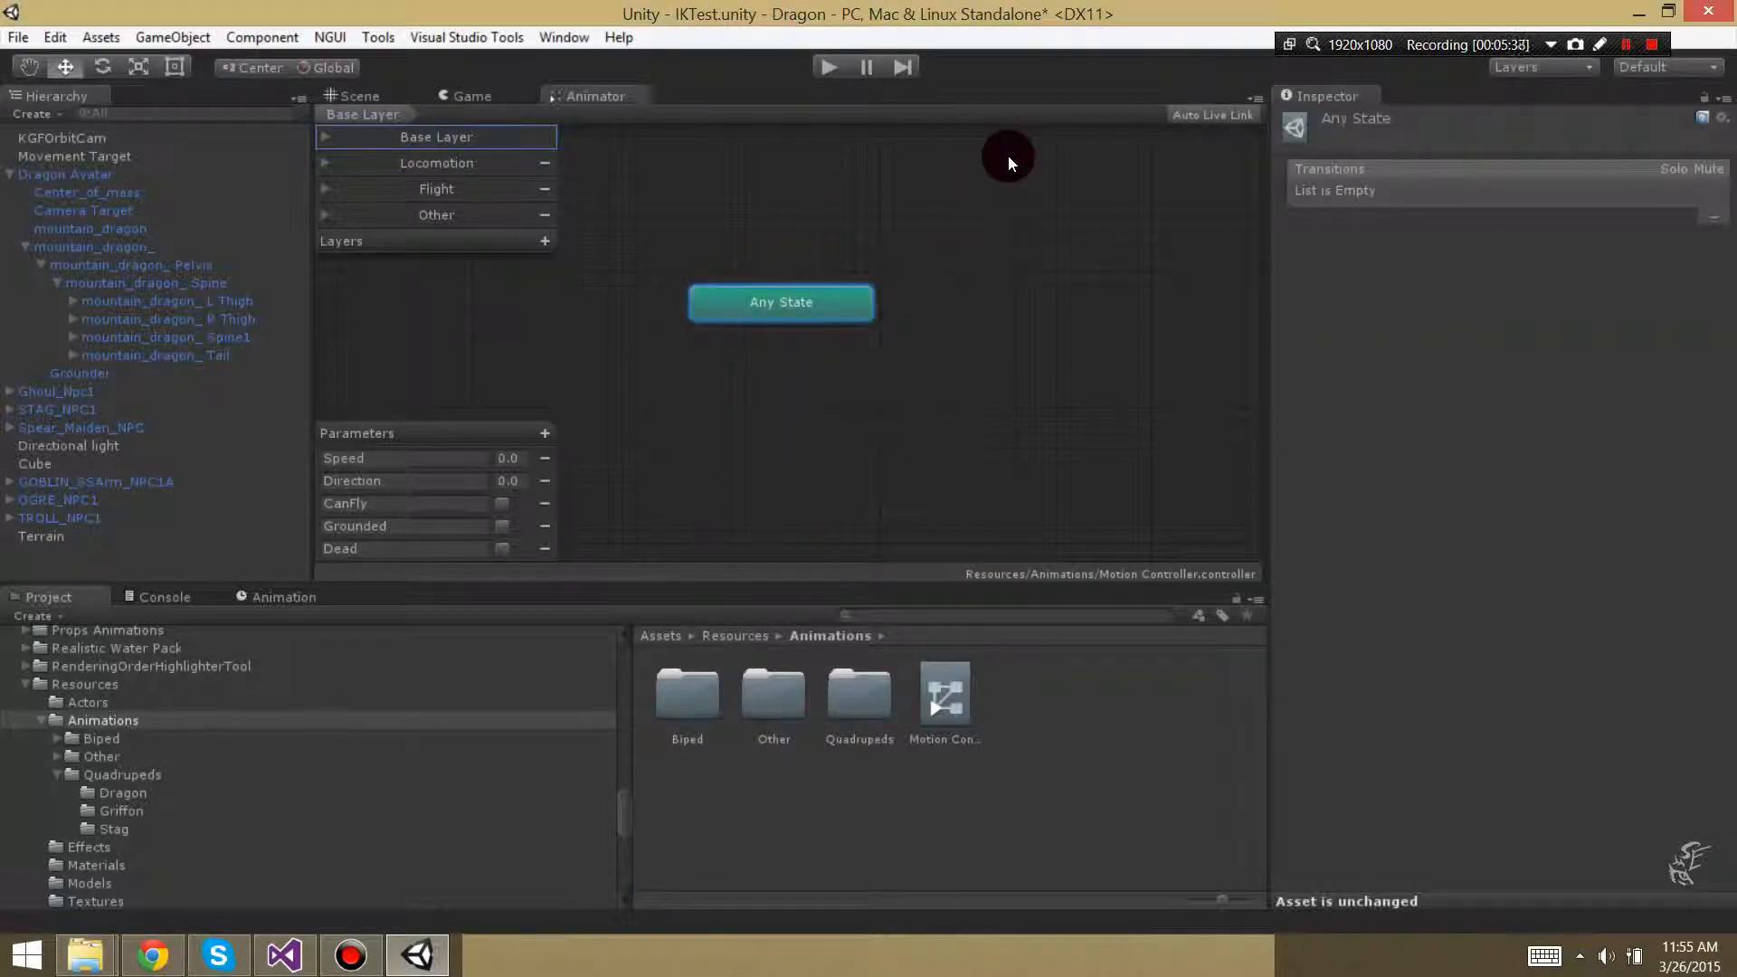
right_click(793, 407)
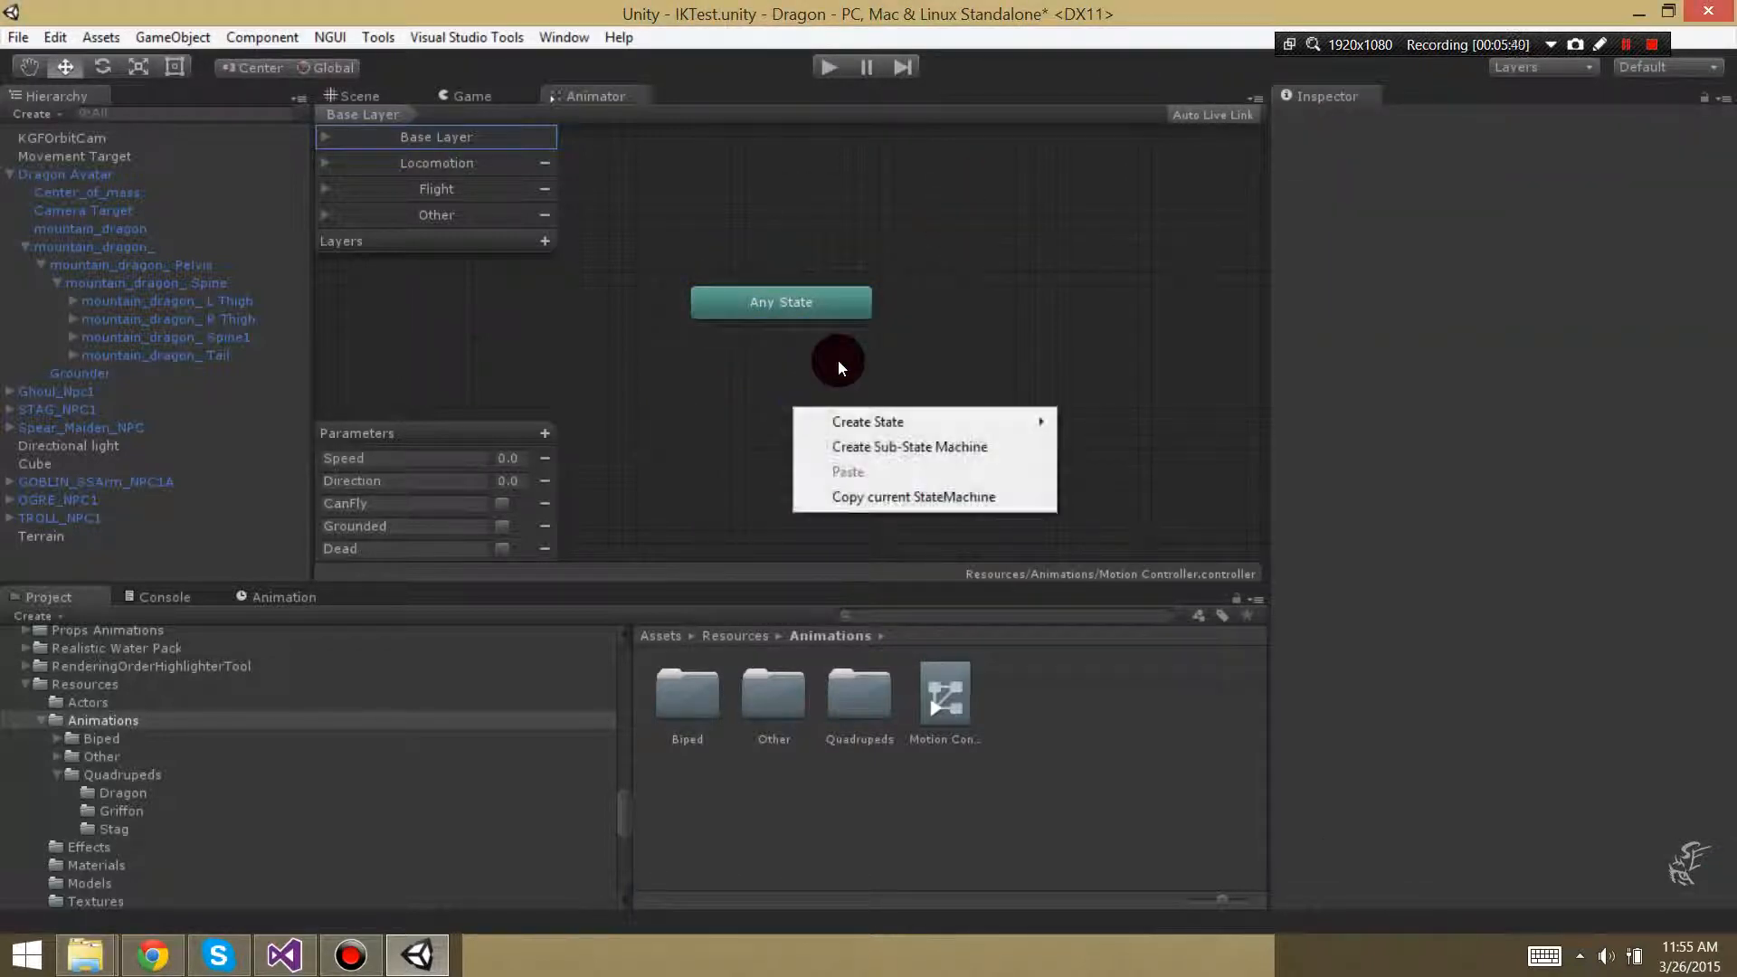
mouse_move(892, 424)
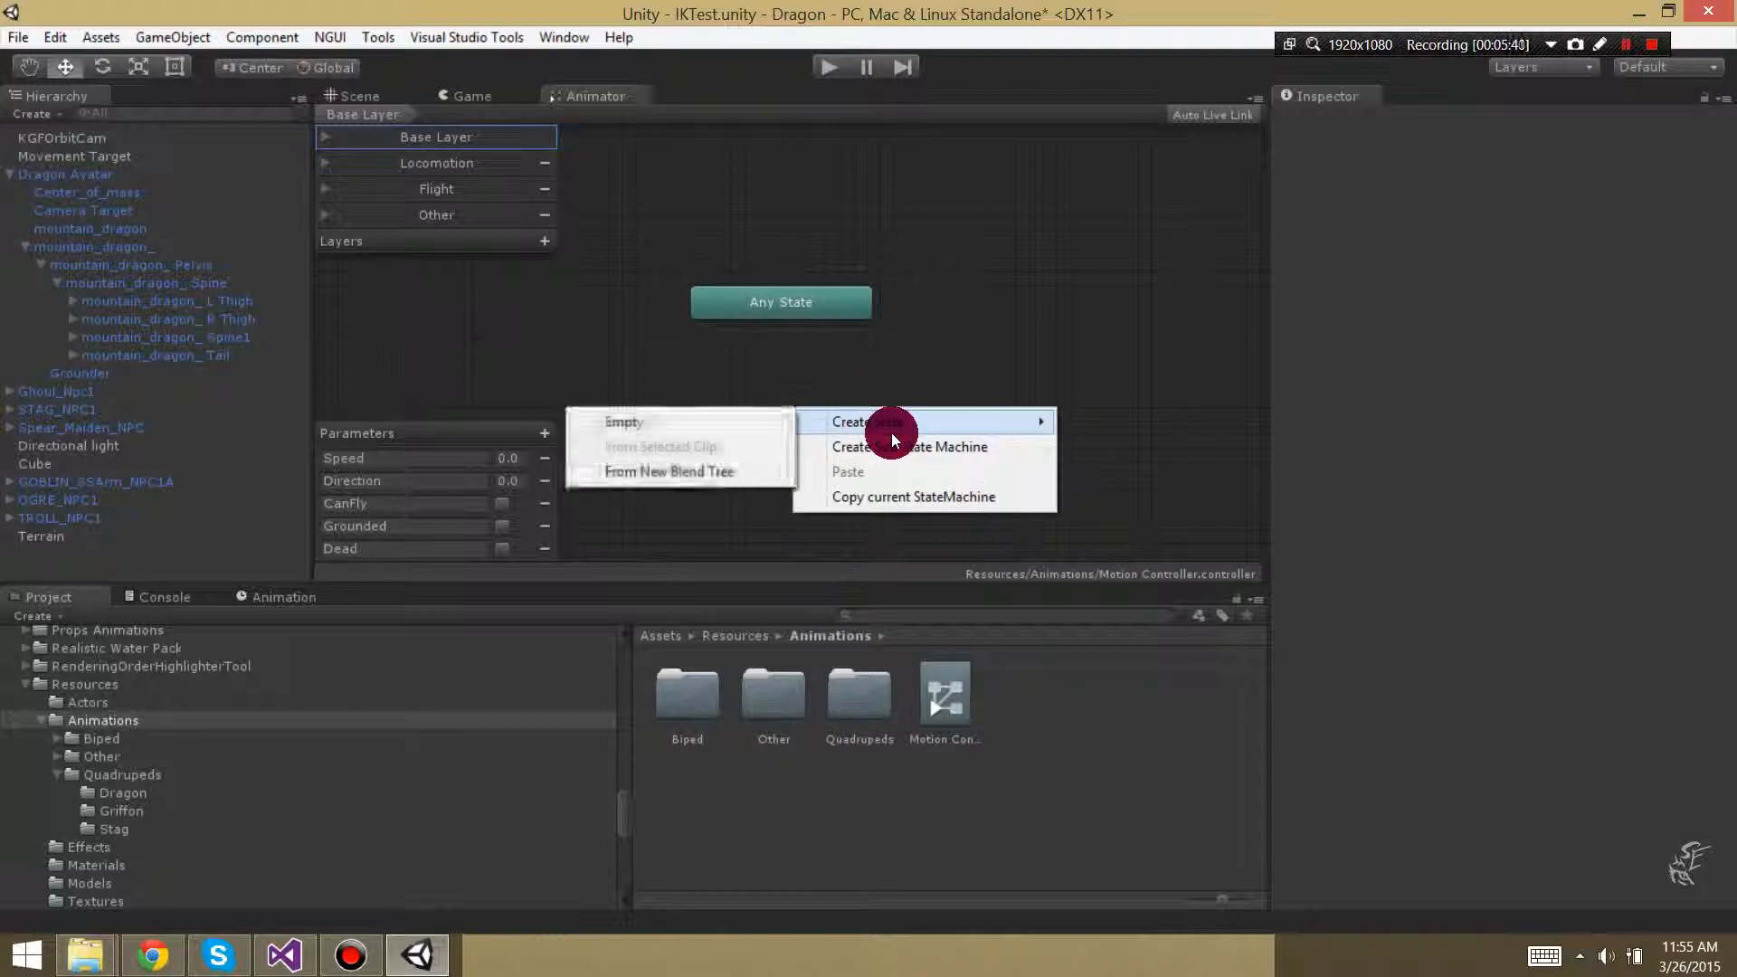
click(637, 426)
drag(941, 437, 828, 409)
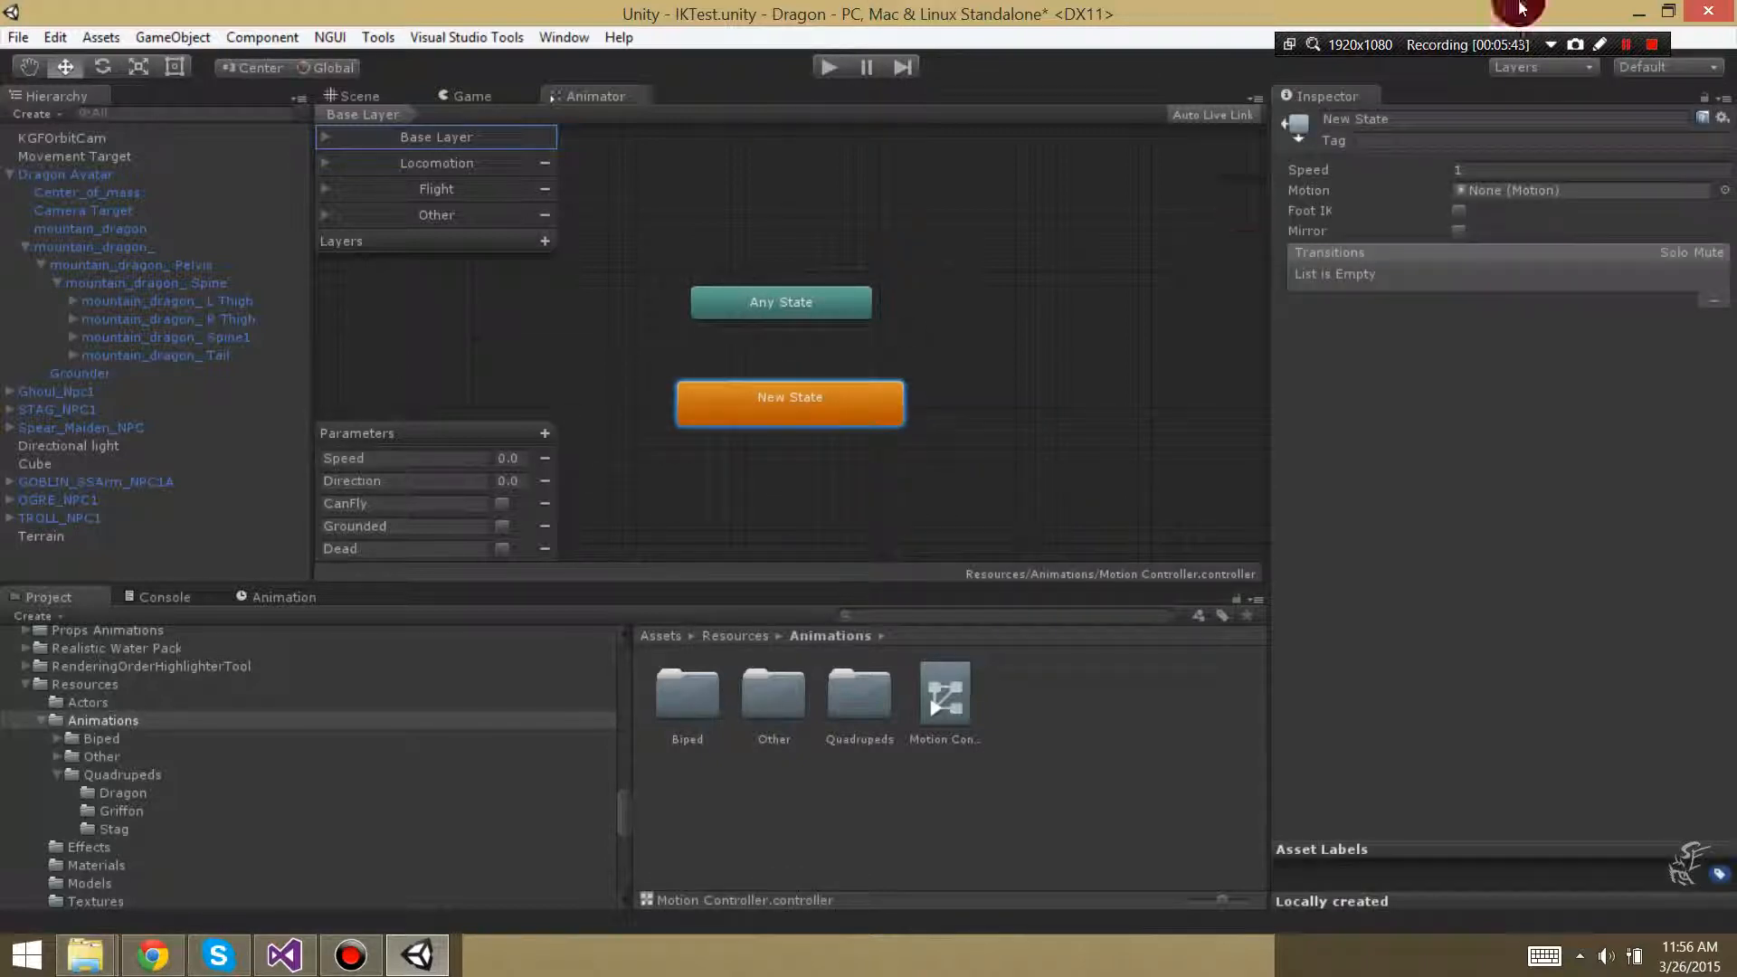
click(1386, 119)
mouse_move(1736, 863)
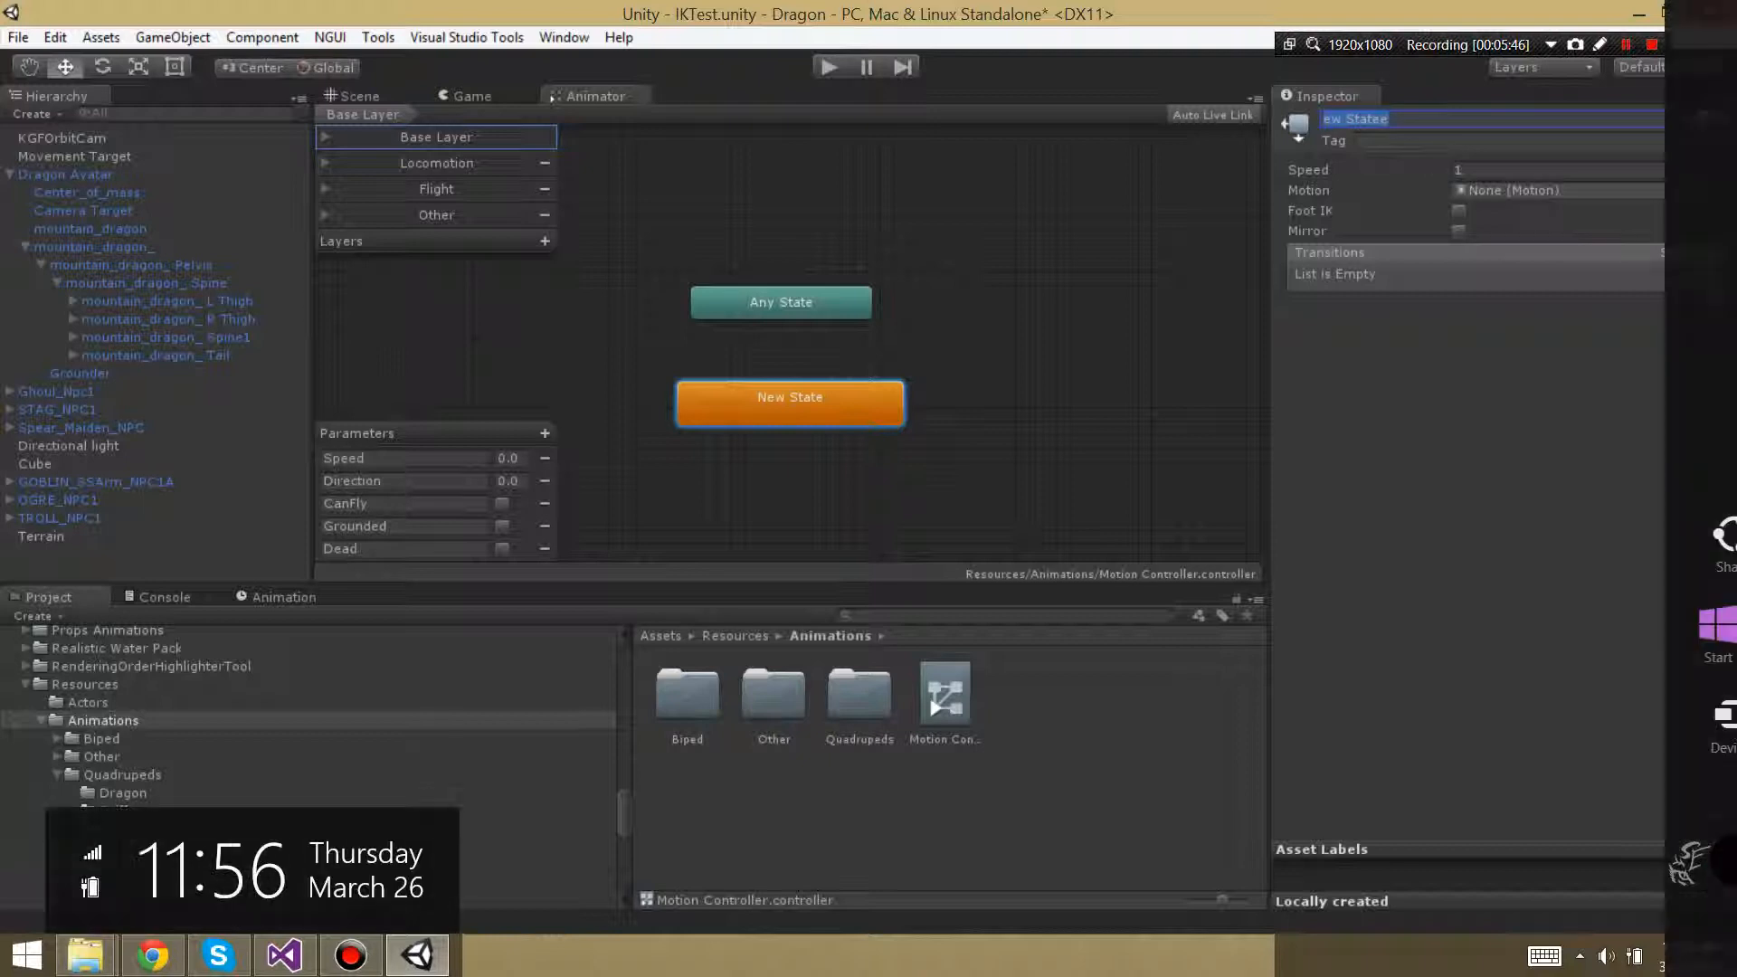
text(Idle)
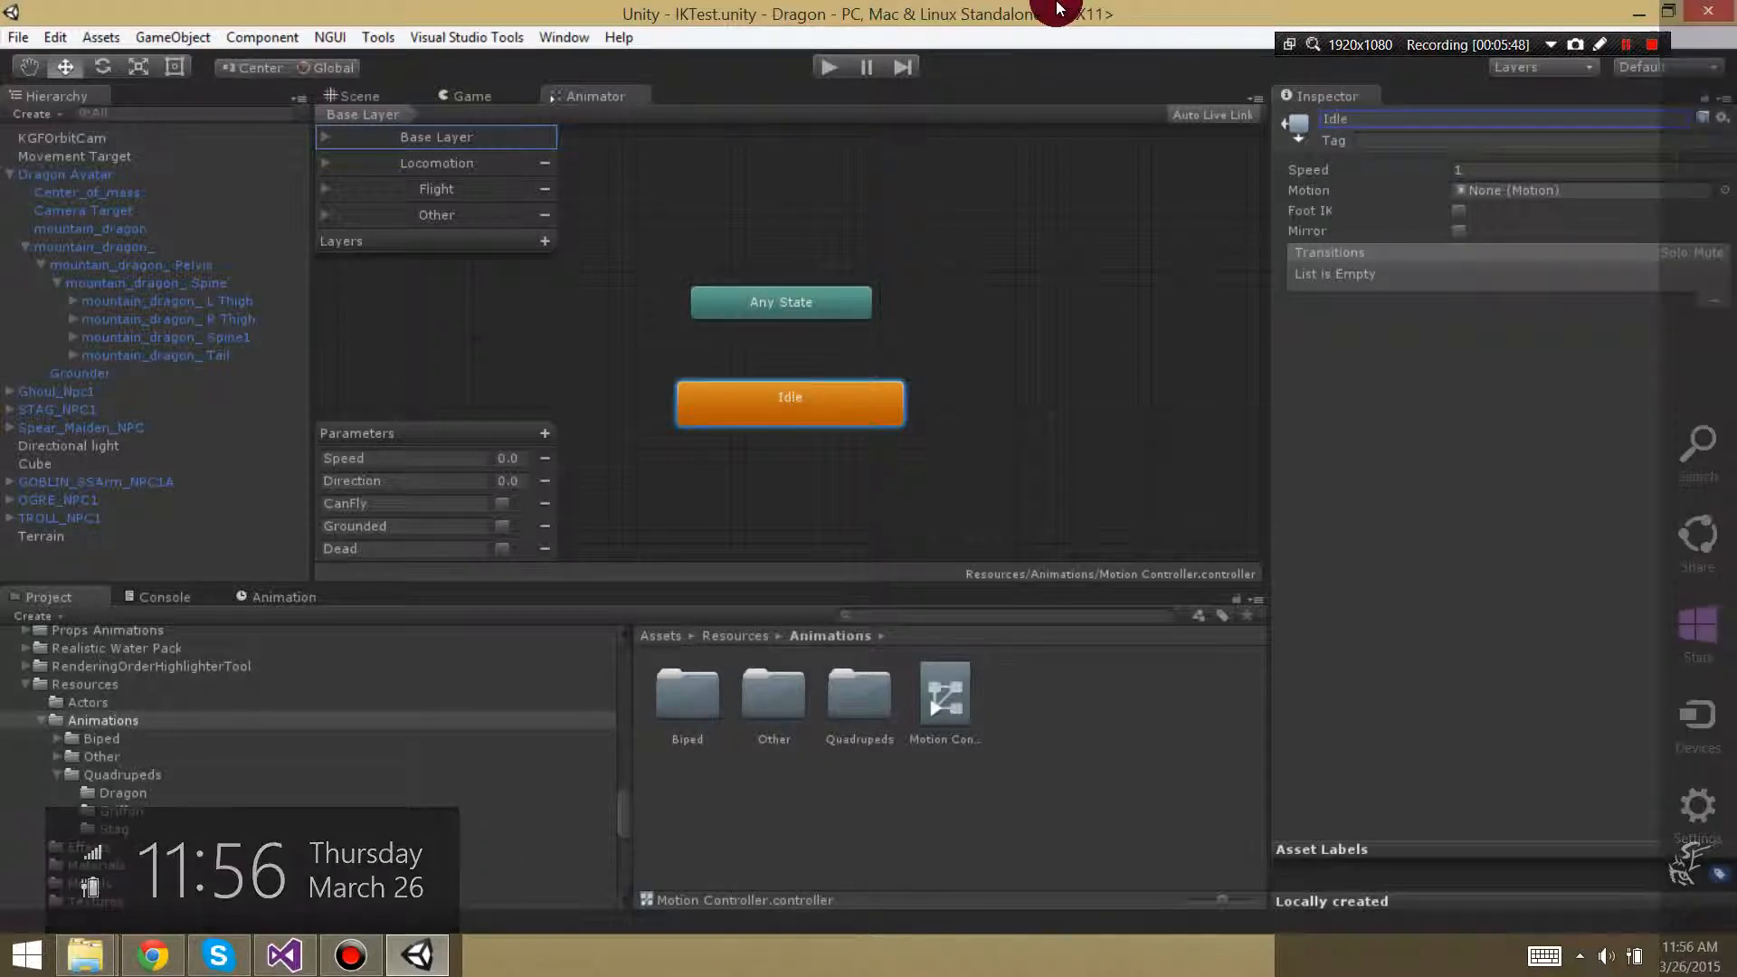
Bring up the motion choices for the Idle state and search the project assets for 4legidle
click(1499, 191)
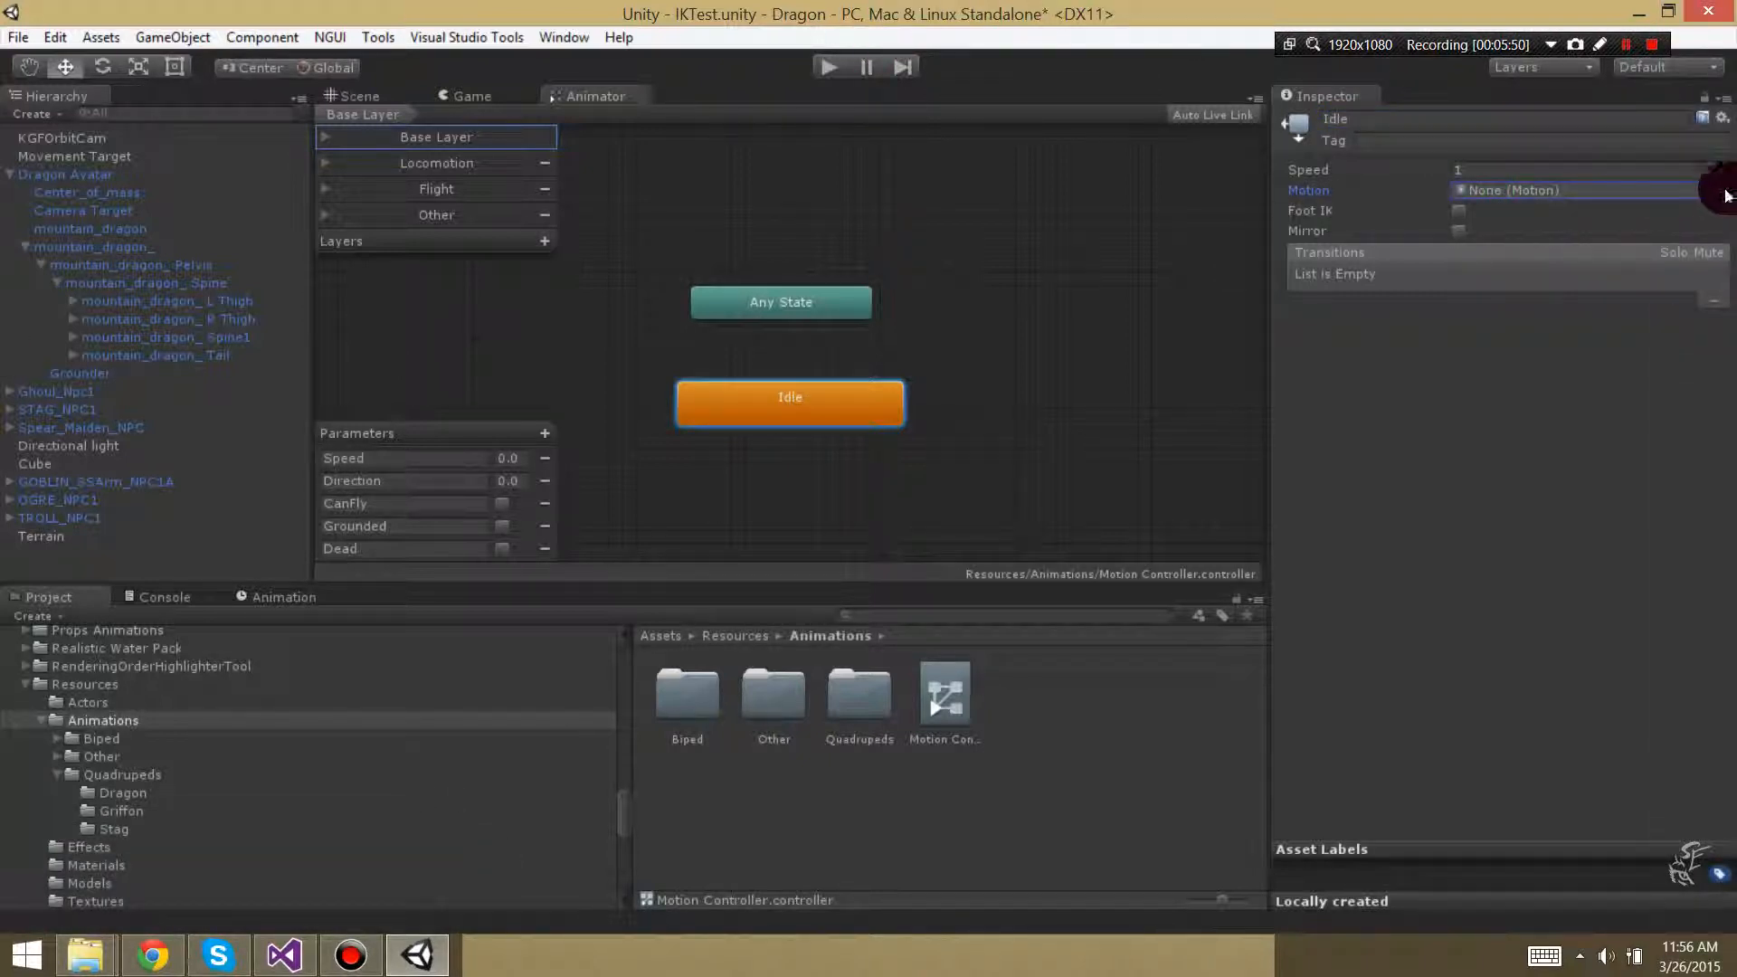
click(1724, 192)
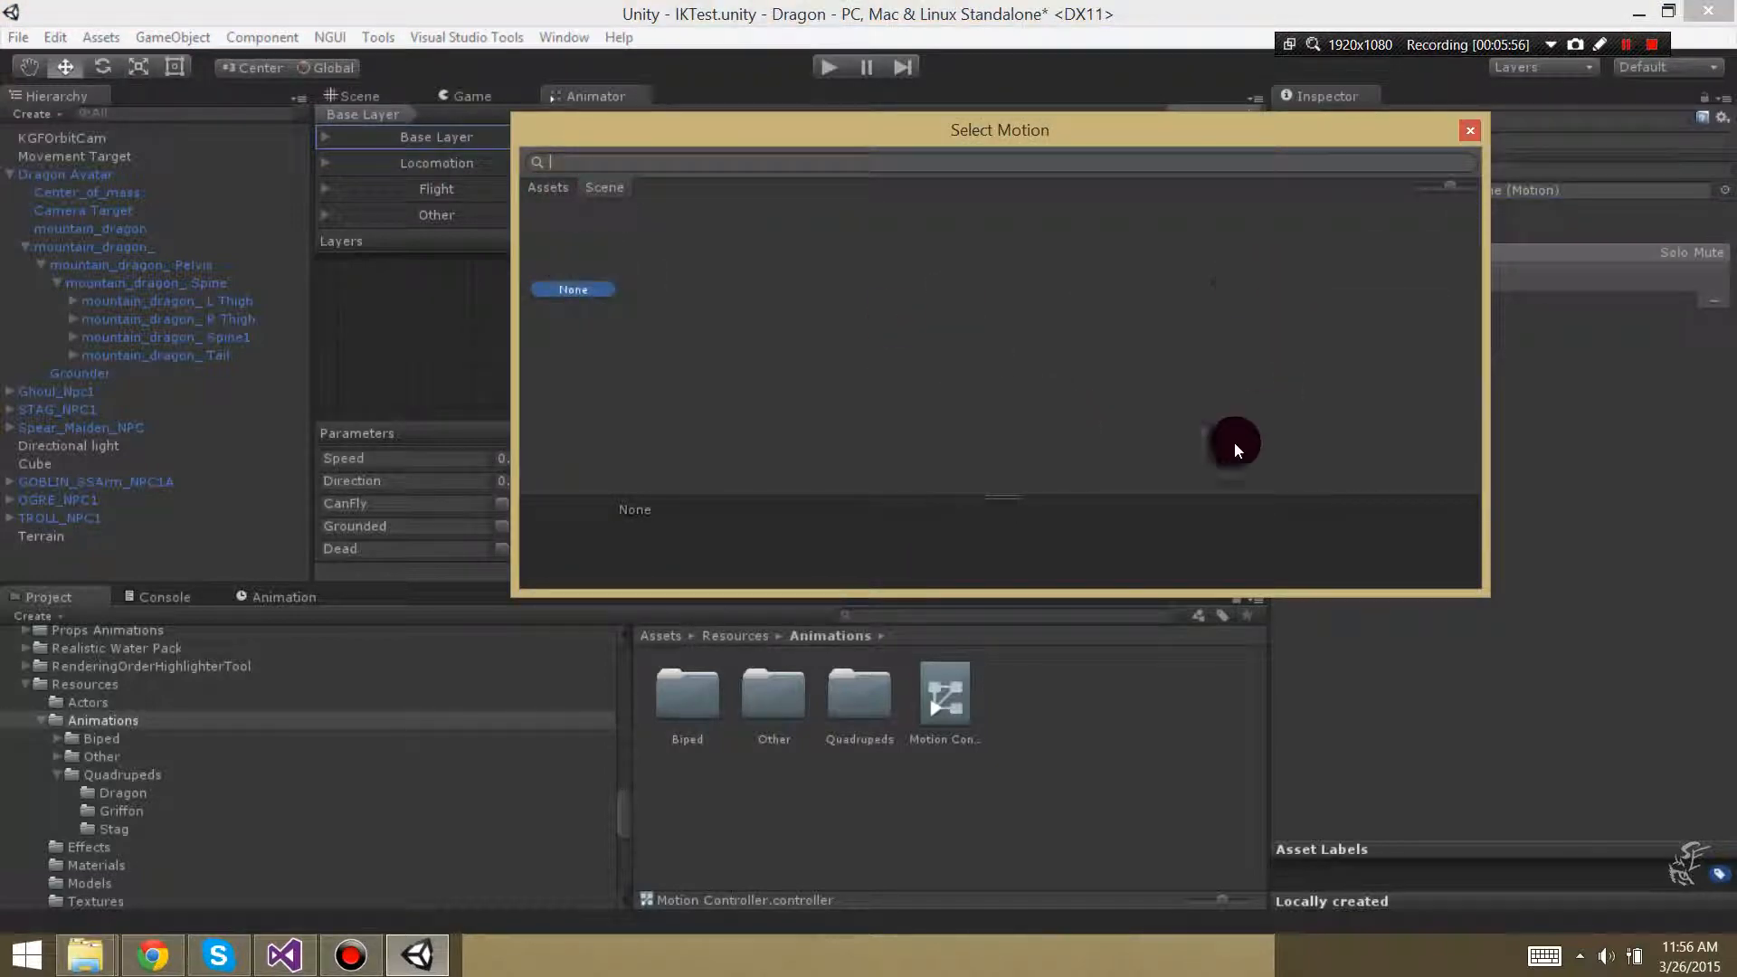
click(542, 188)
click(571, 161)
text(4l)
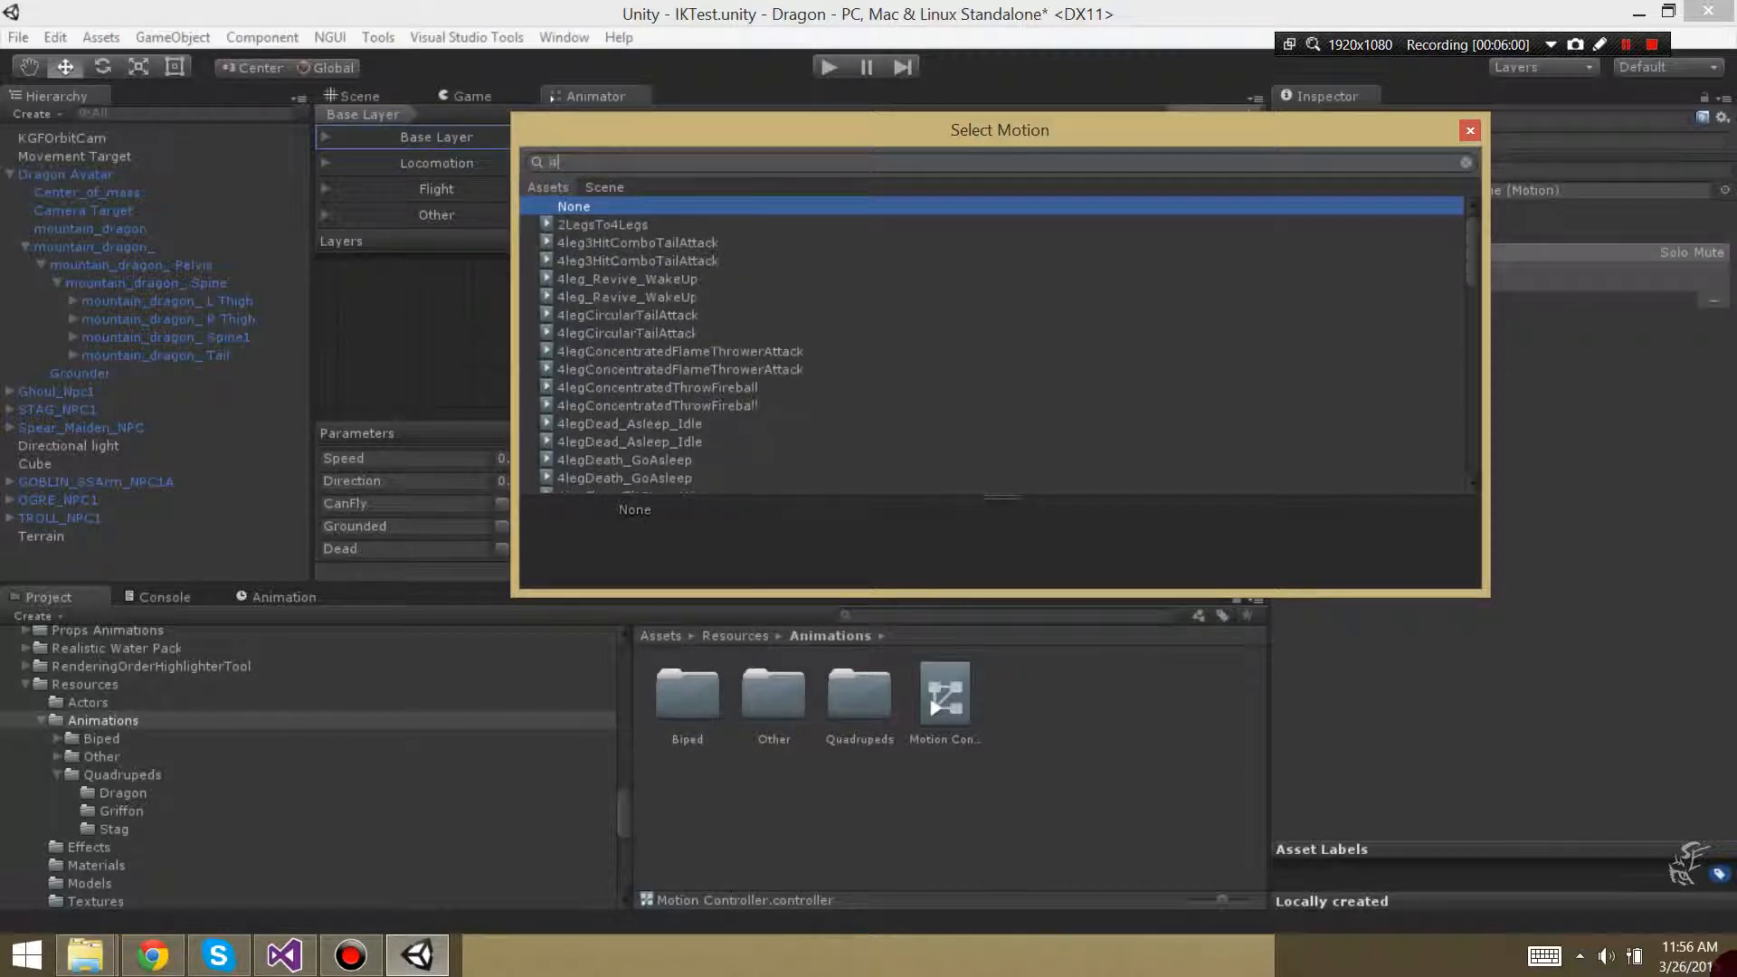
text(egidle)
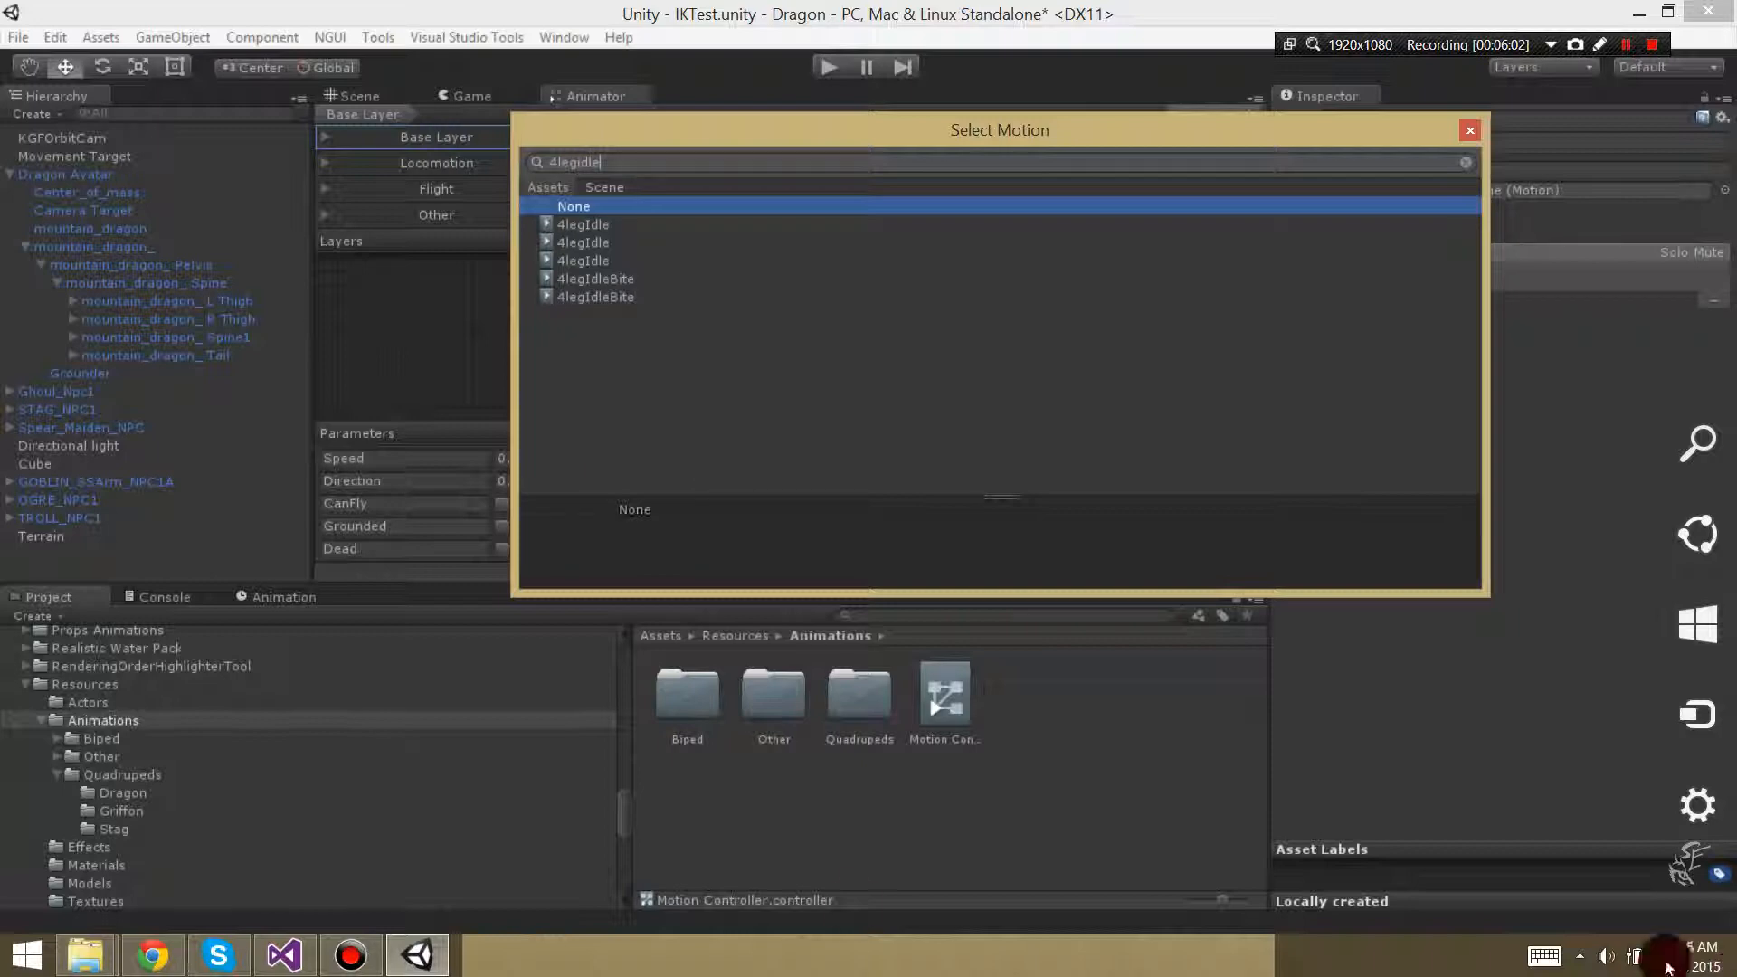
Compare the source paths of the matching clips and assign the 4legIdle clip from Assets/Resources/Animations/Quadrupeds/Dragon as Idle's motion
click(590, 222)
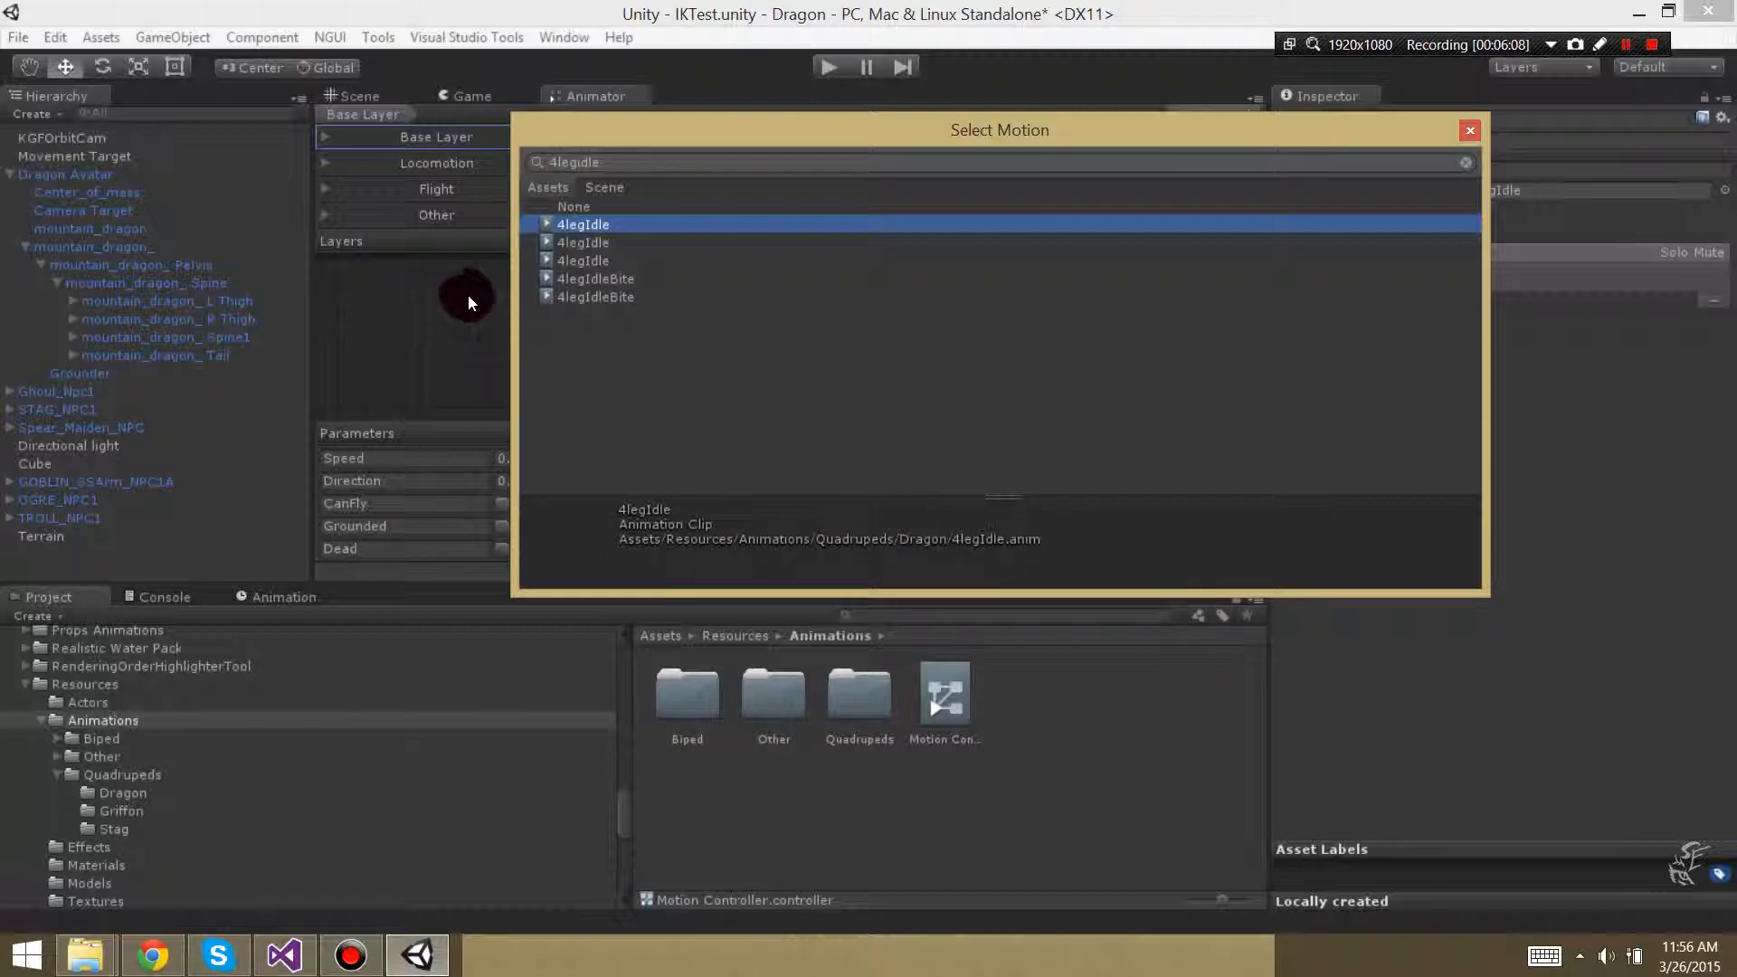
click(583, 249)
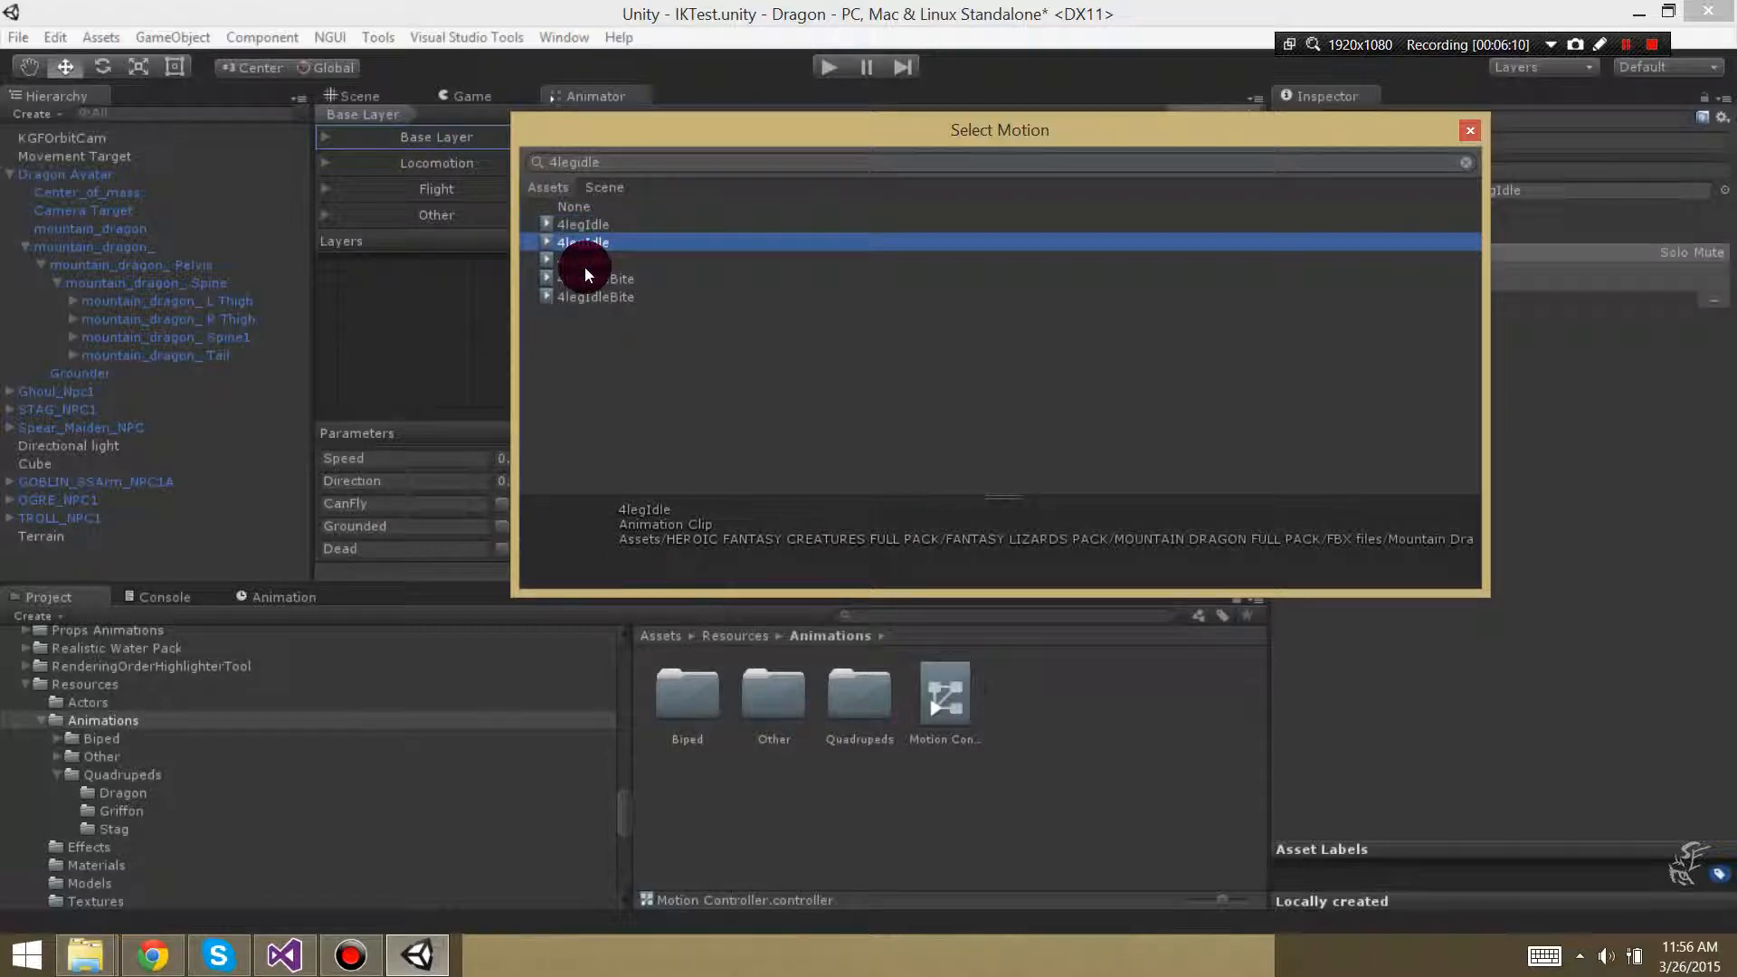
click(582, 266)
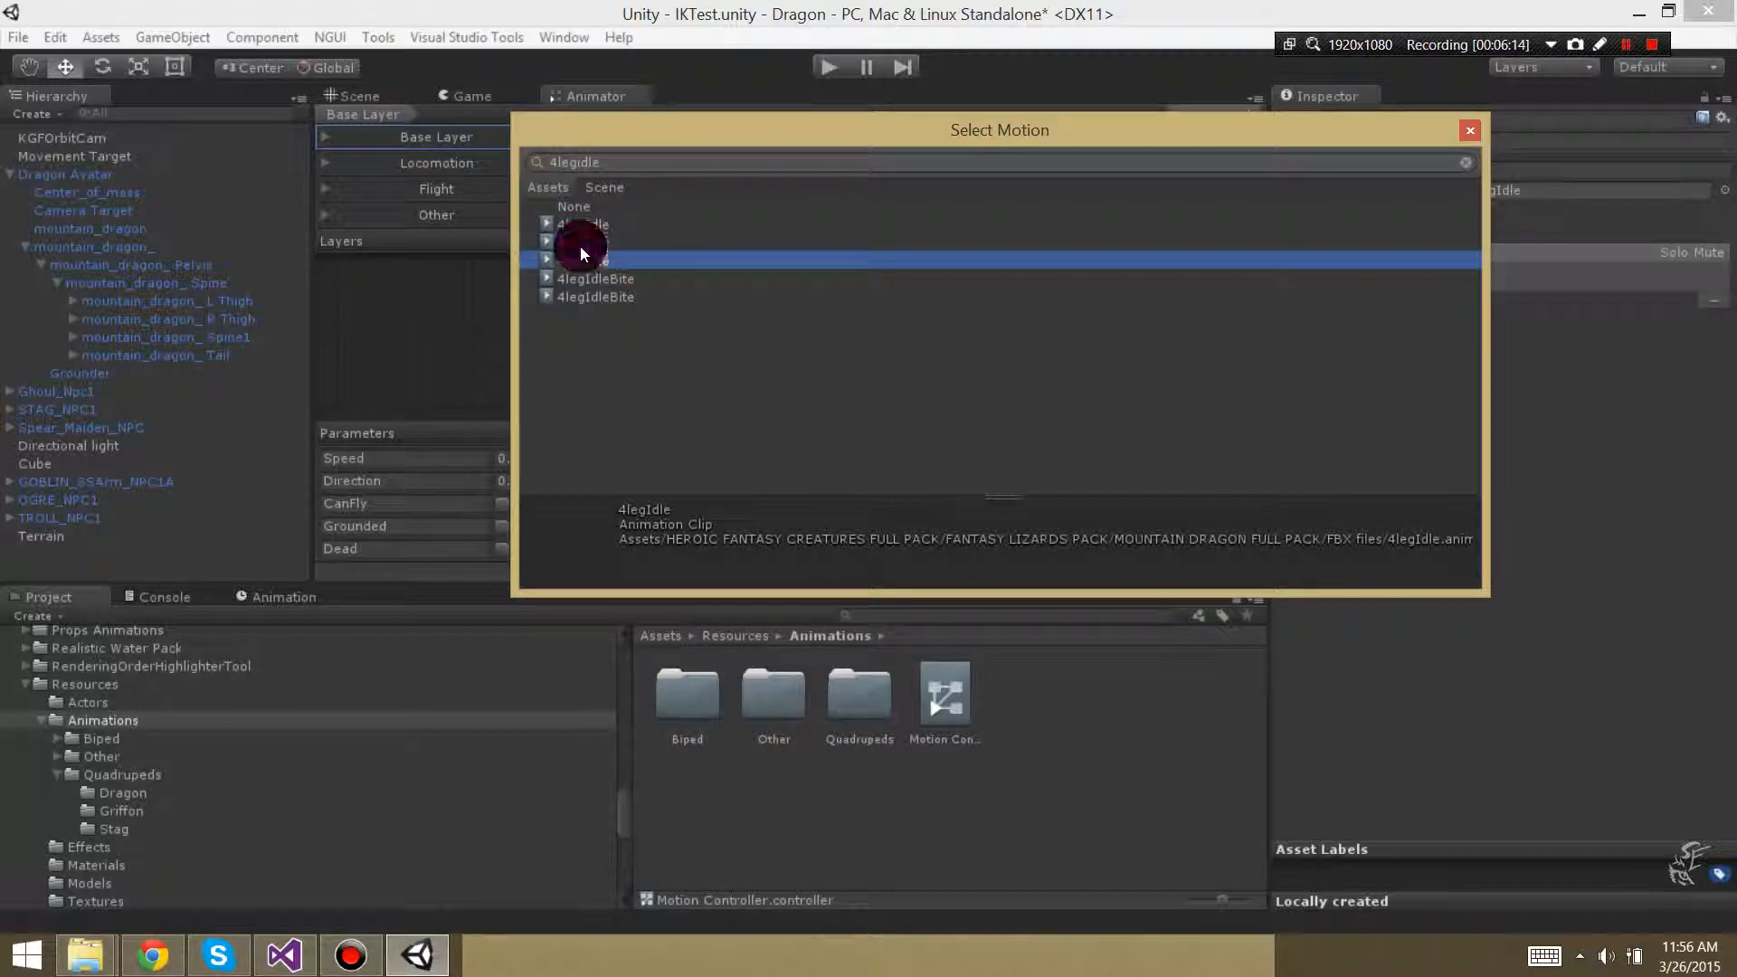
click(581, 280)
click(582, 297)
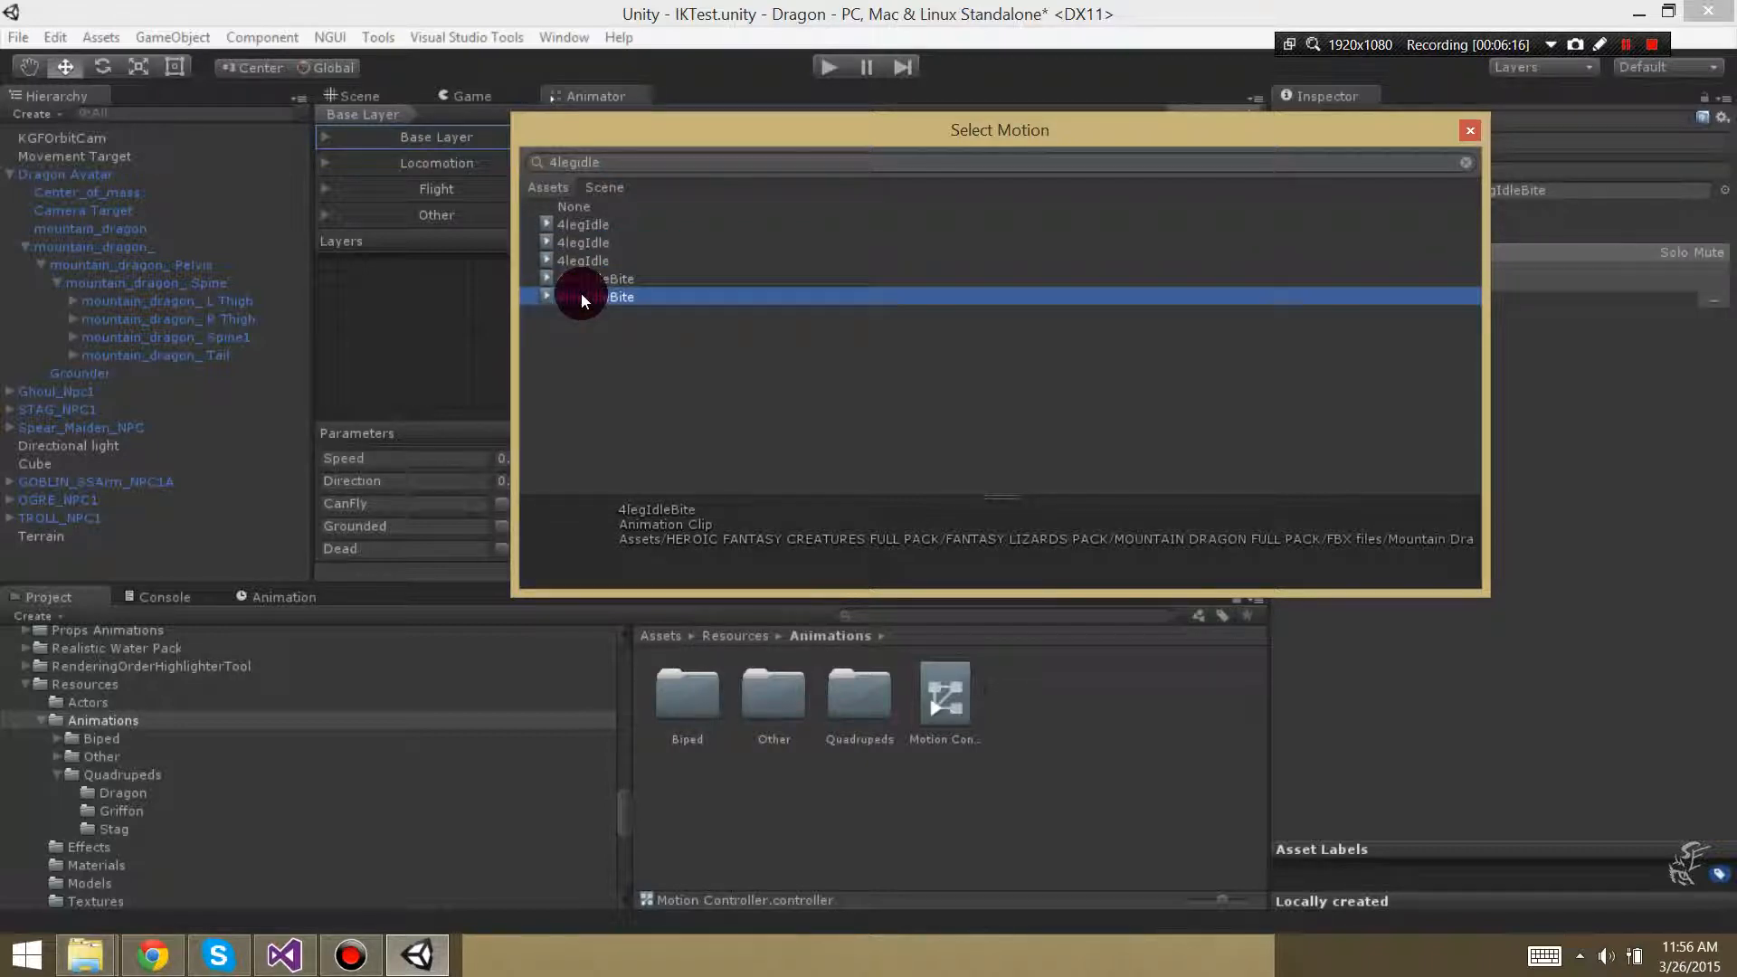
click(581, 263)
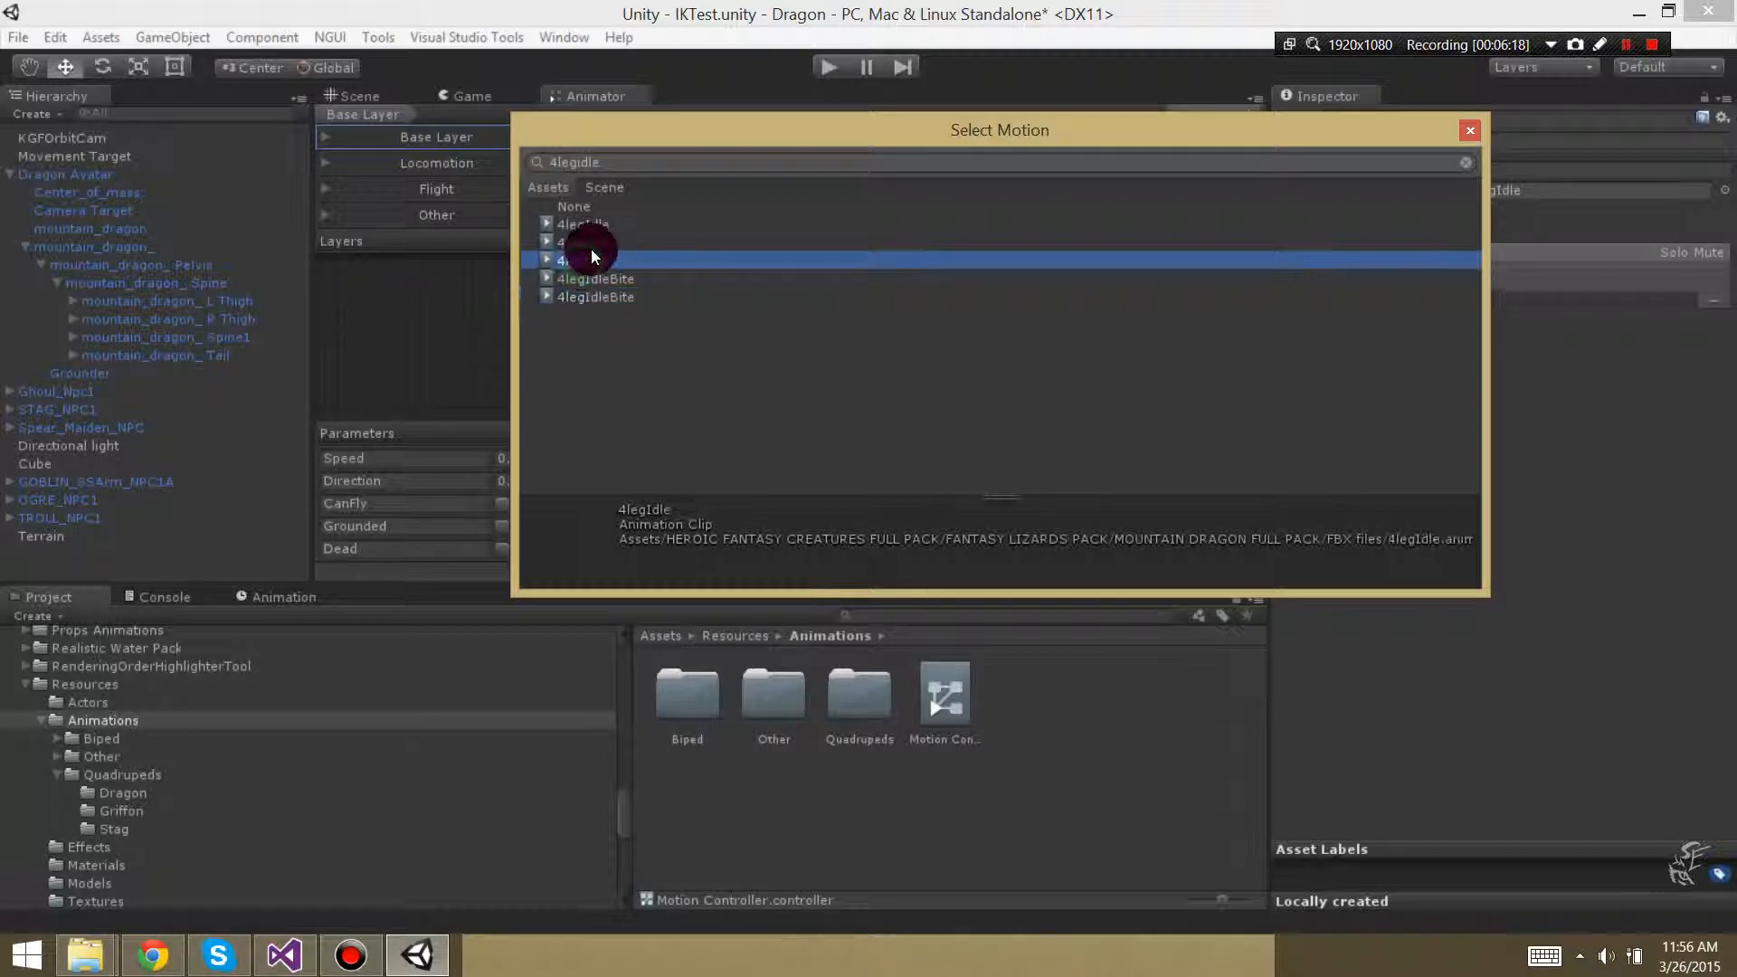
click(590, 248)
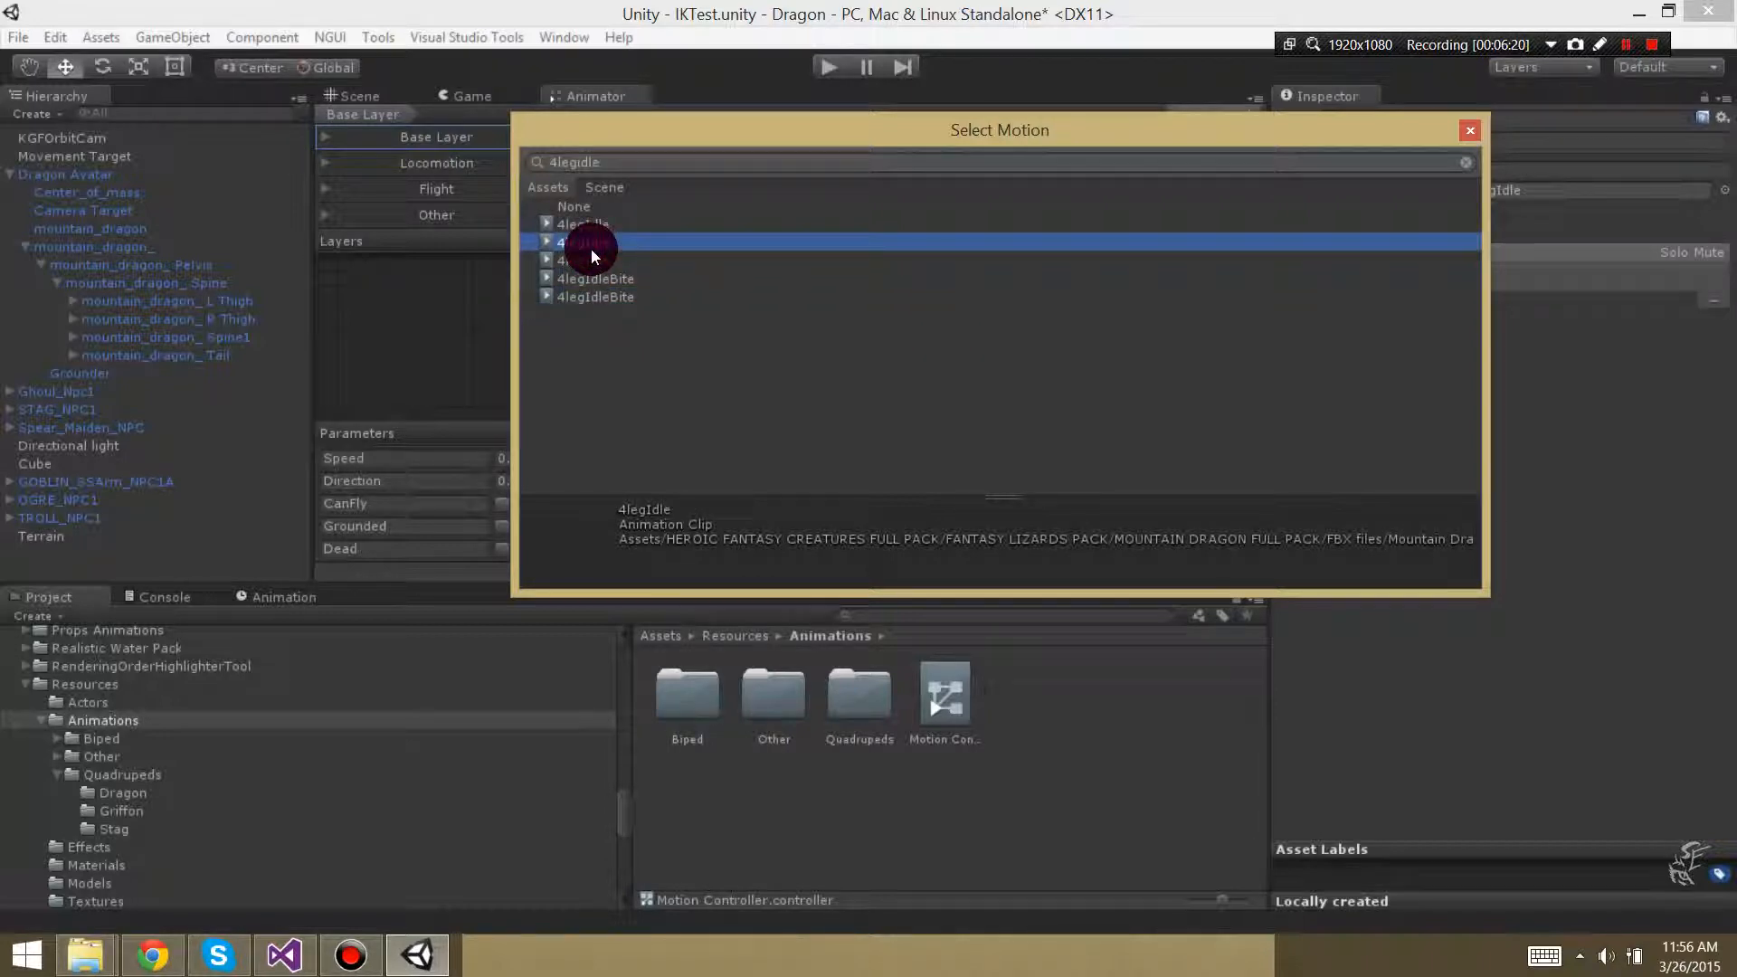
click(586, 227)
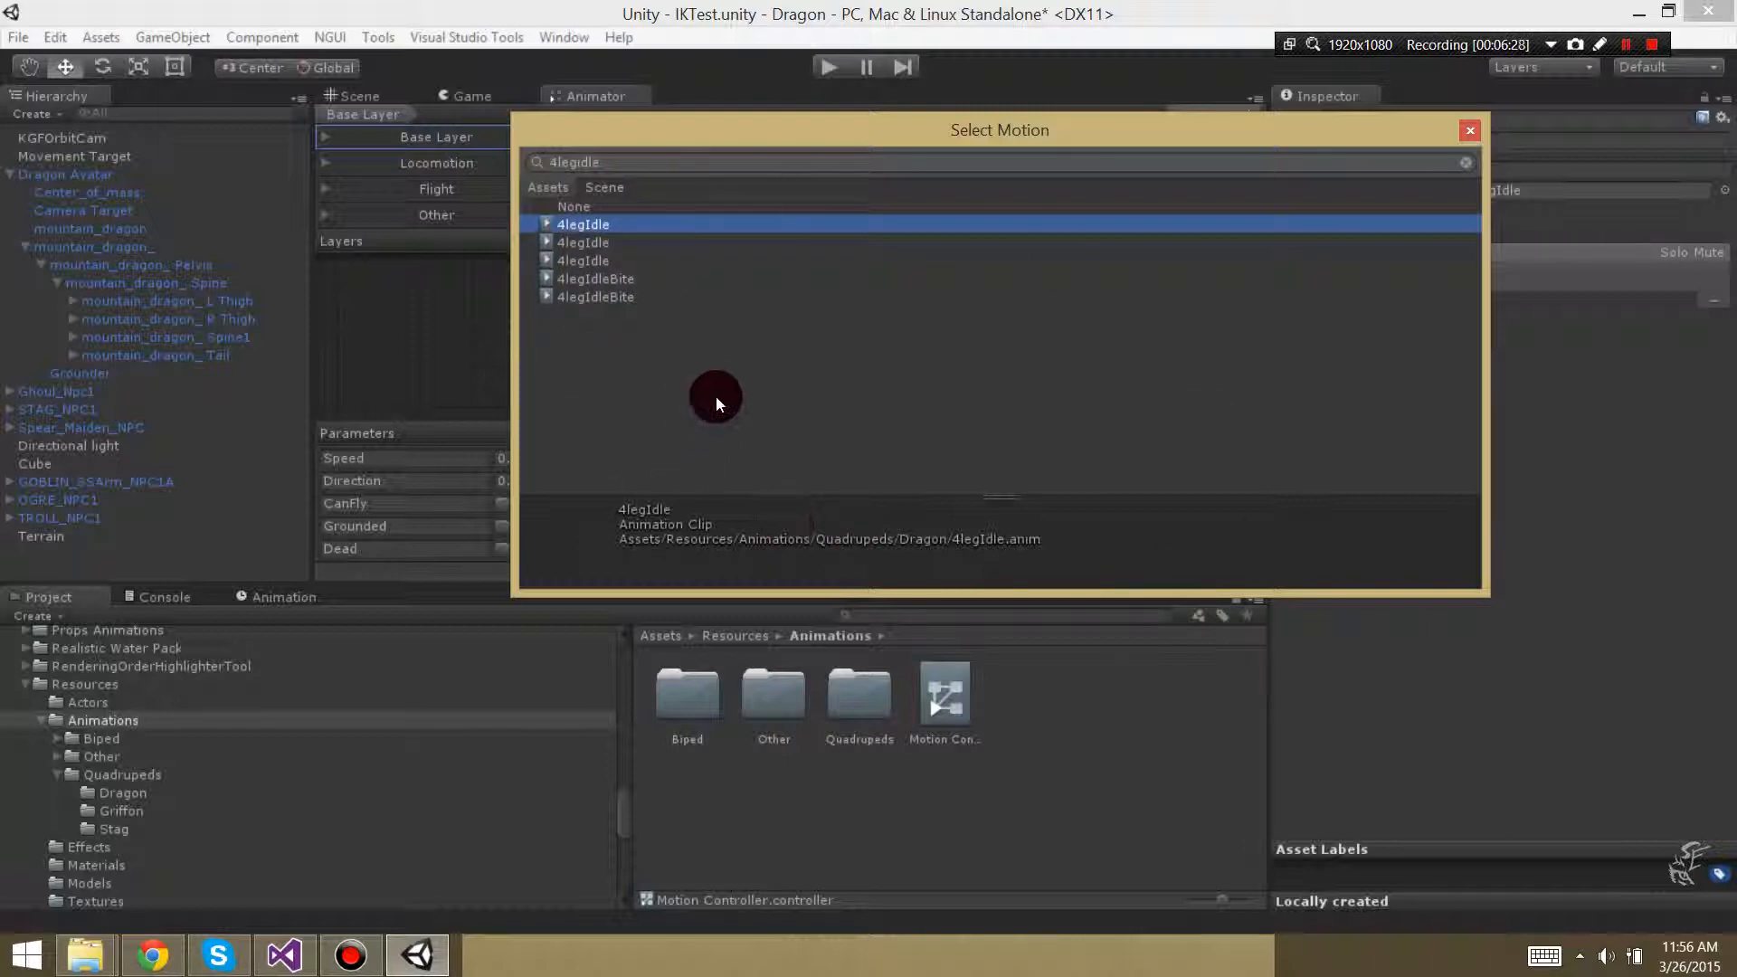
double_click(608, 226)
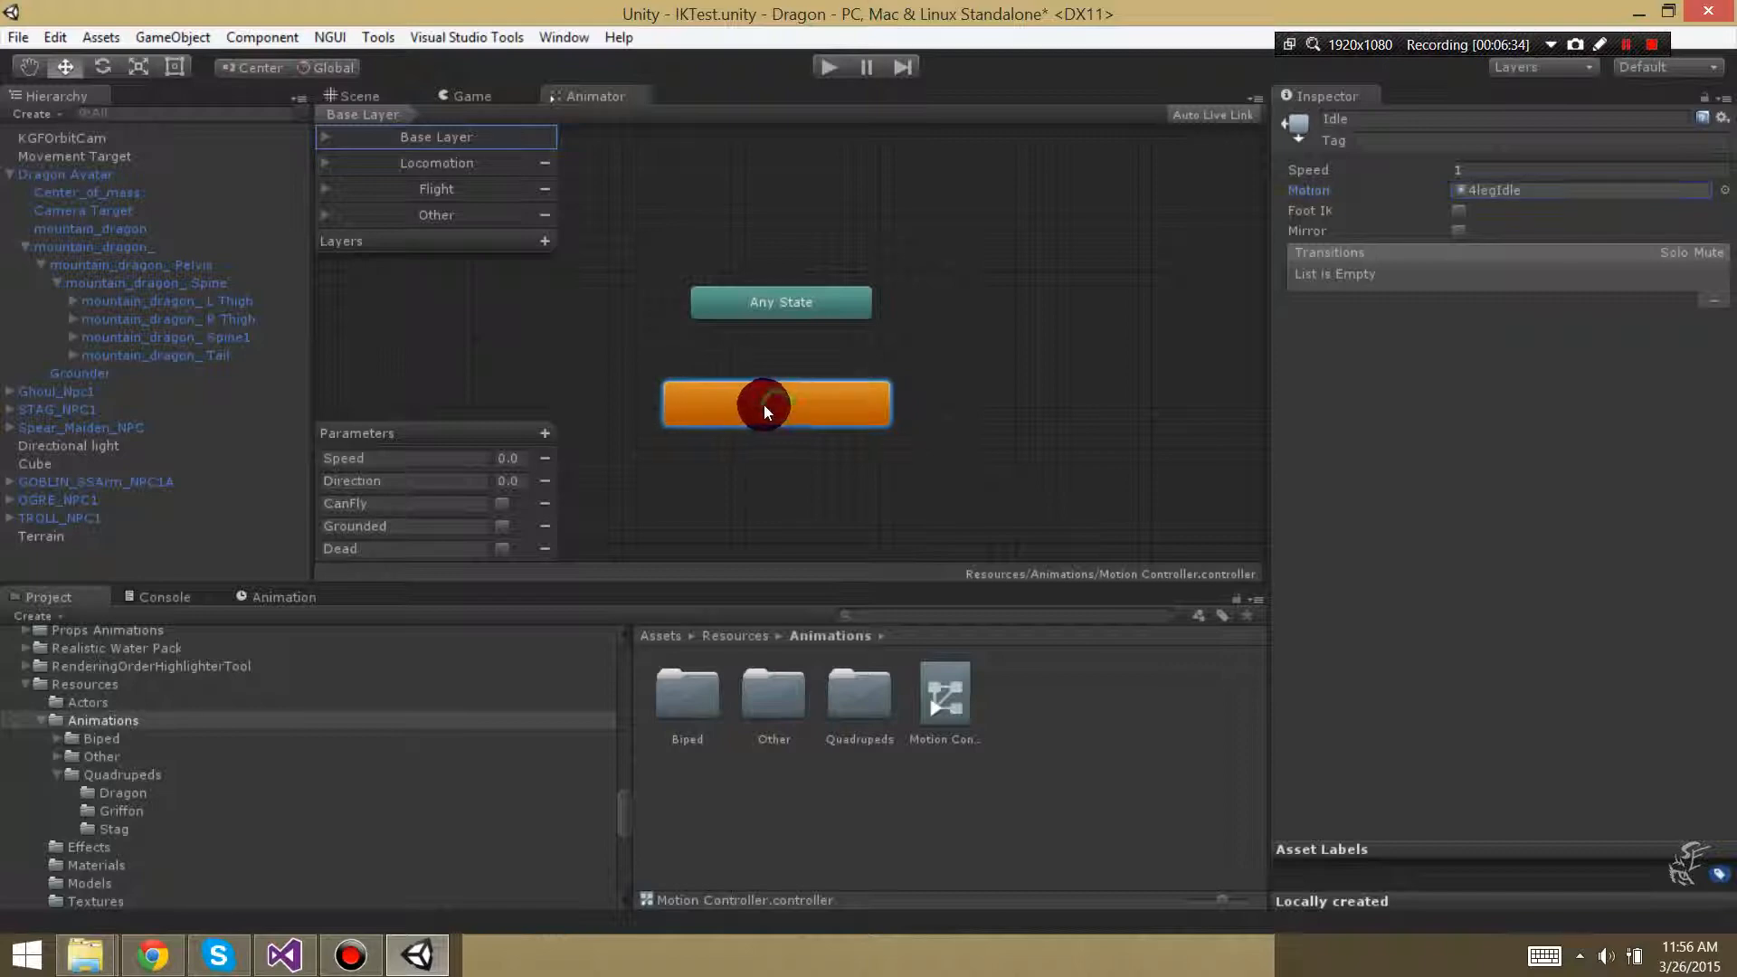
Align Idle beneath Any State and make a transition from Any State to Idle
drag(777, 403, 763, 404)
click(789, 302)
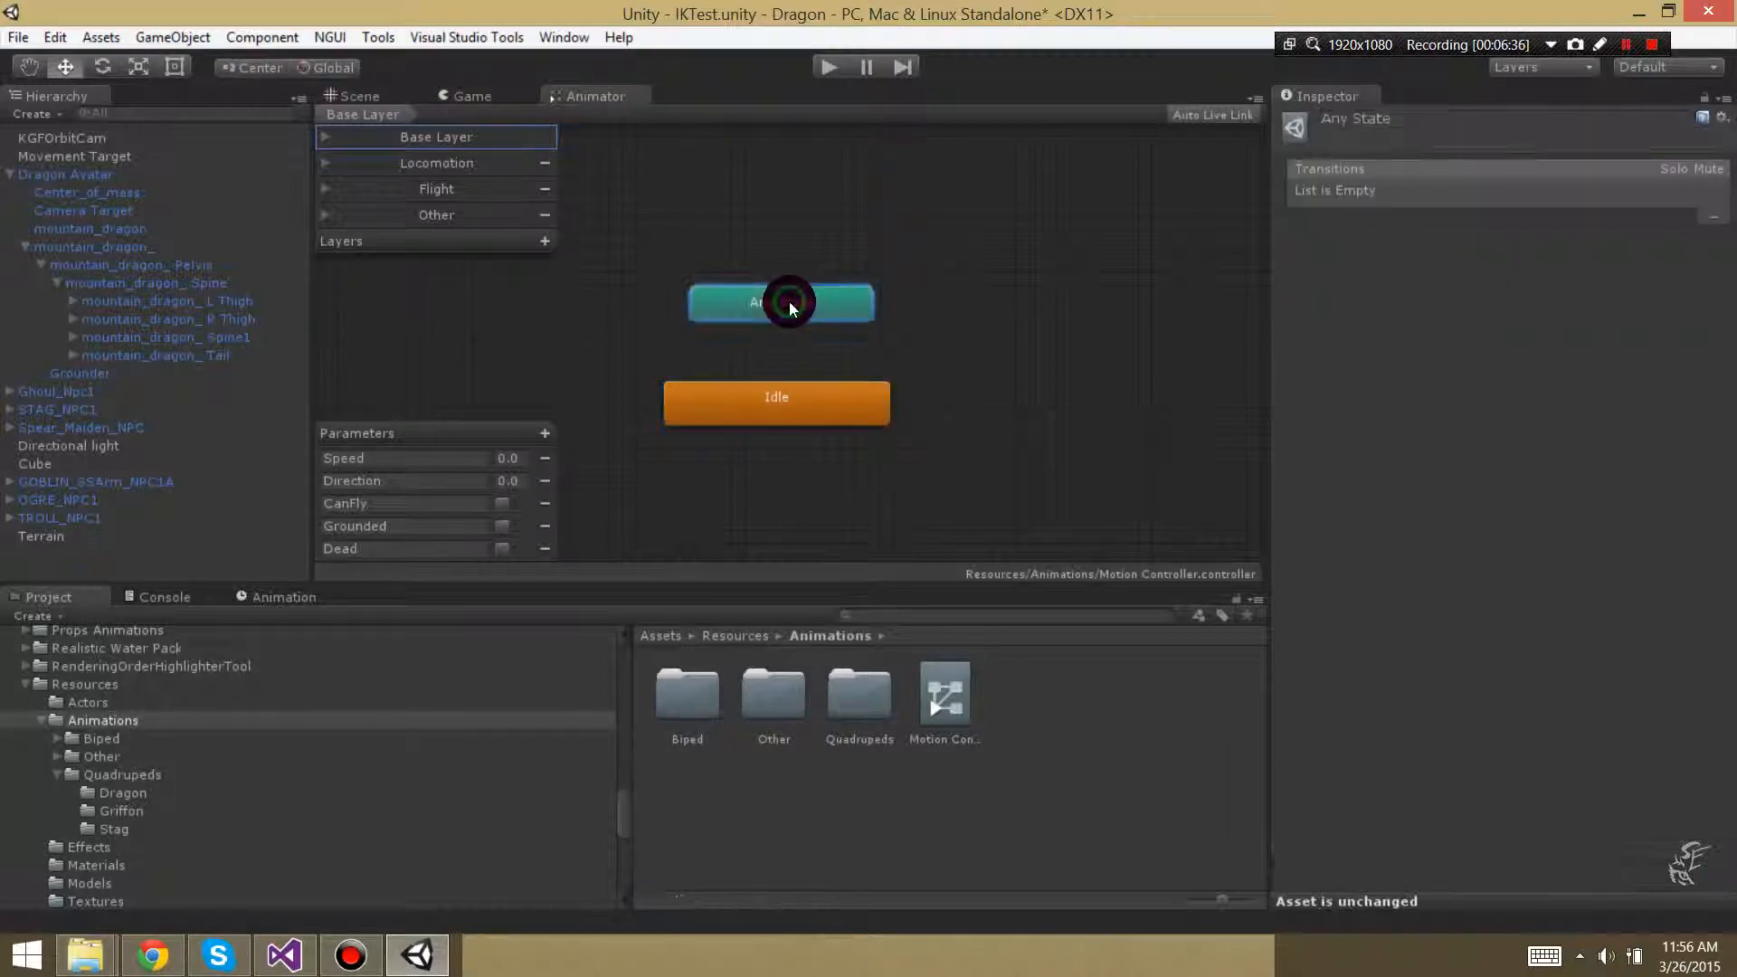
click(837, 390)
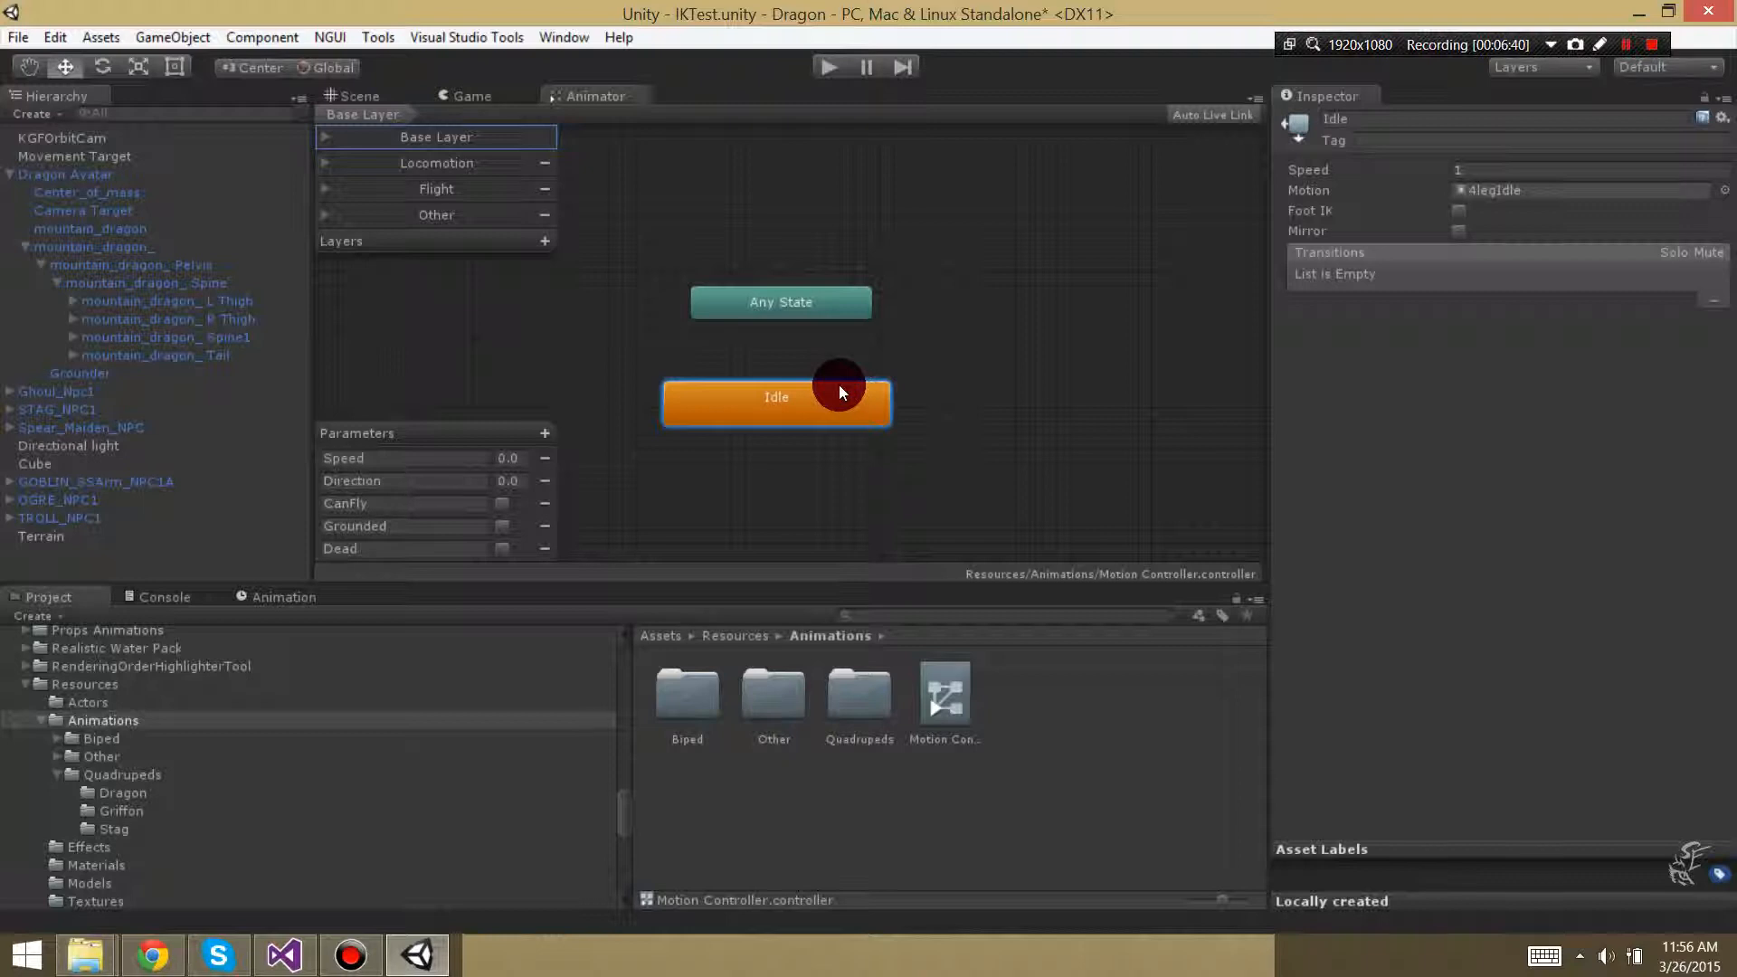
click(763, 303)
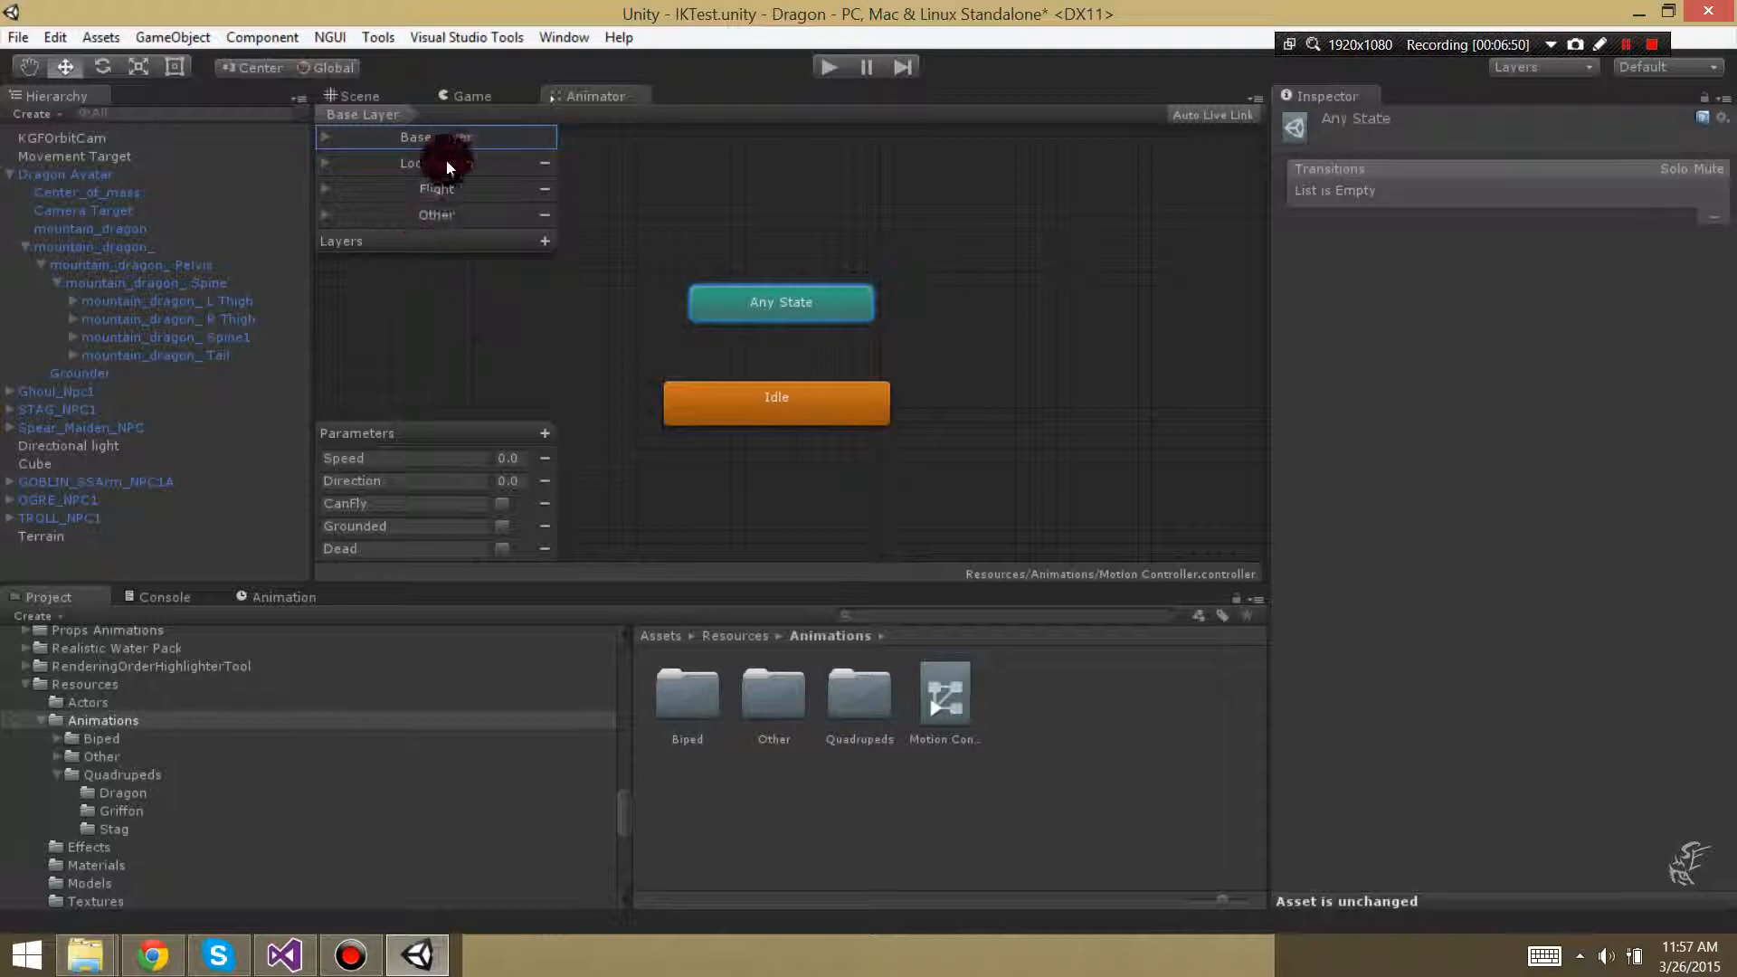
right_click(784, 306)
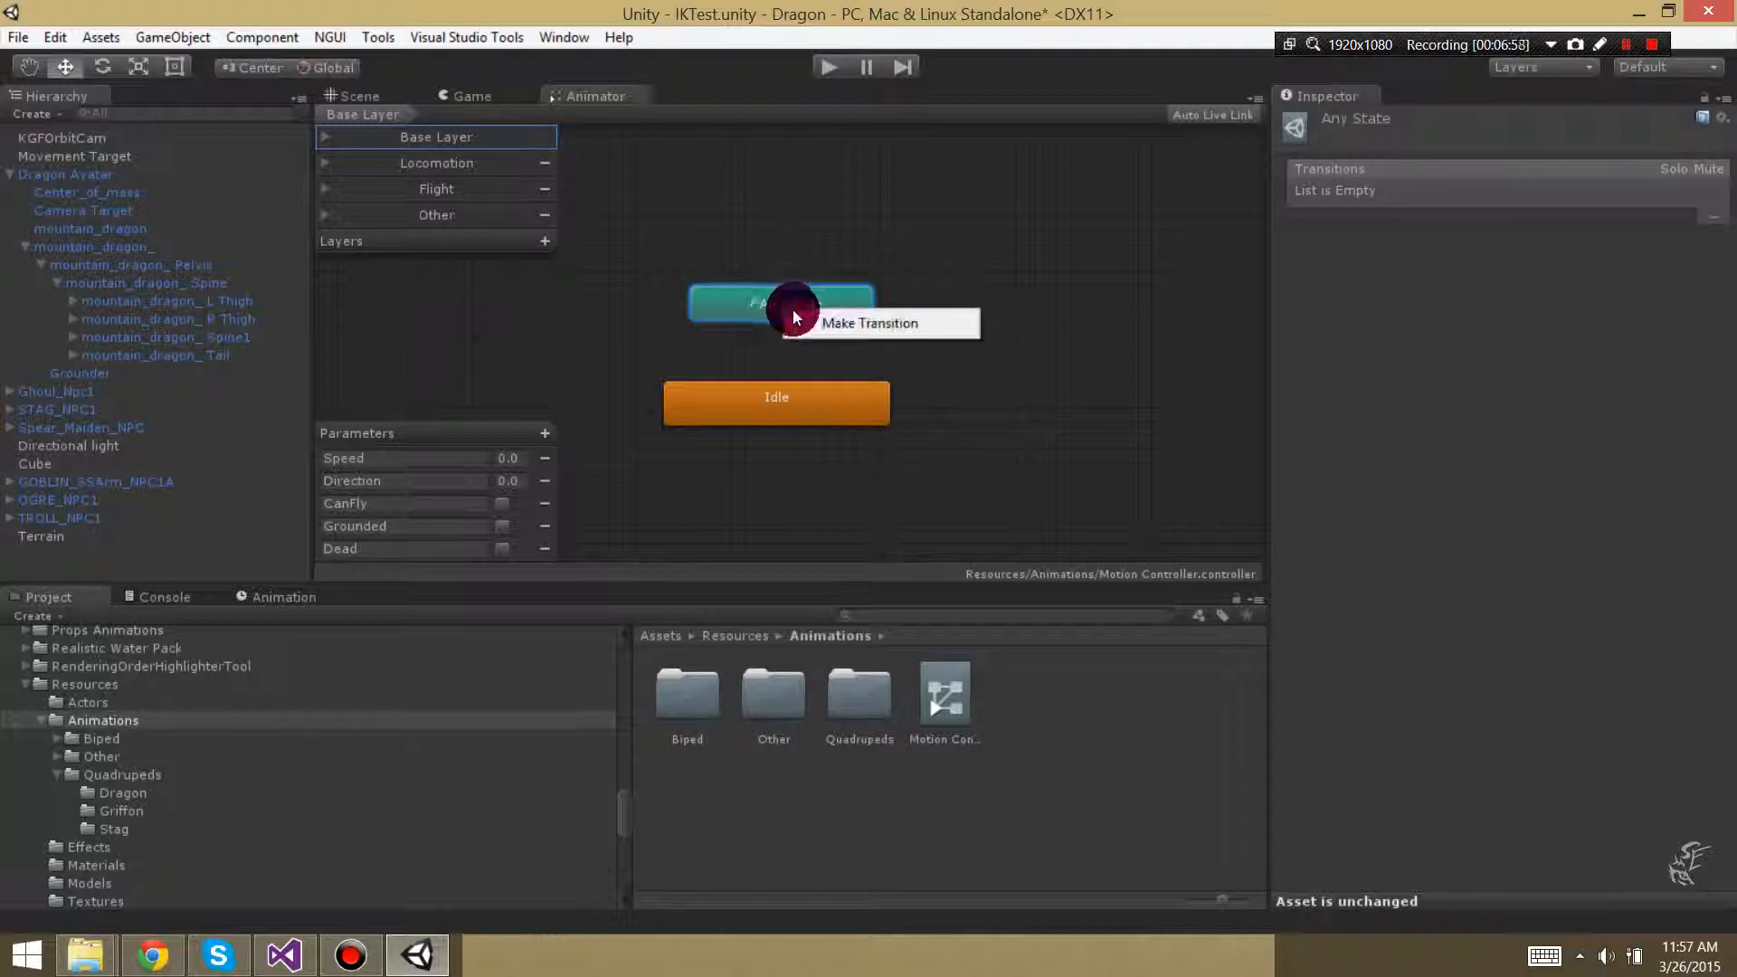
click(925, 328)
click(765, 403)
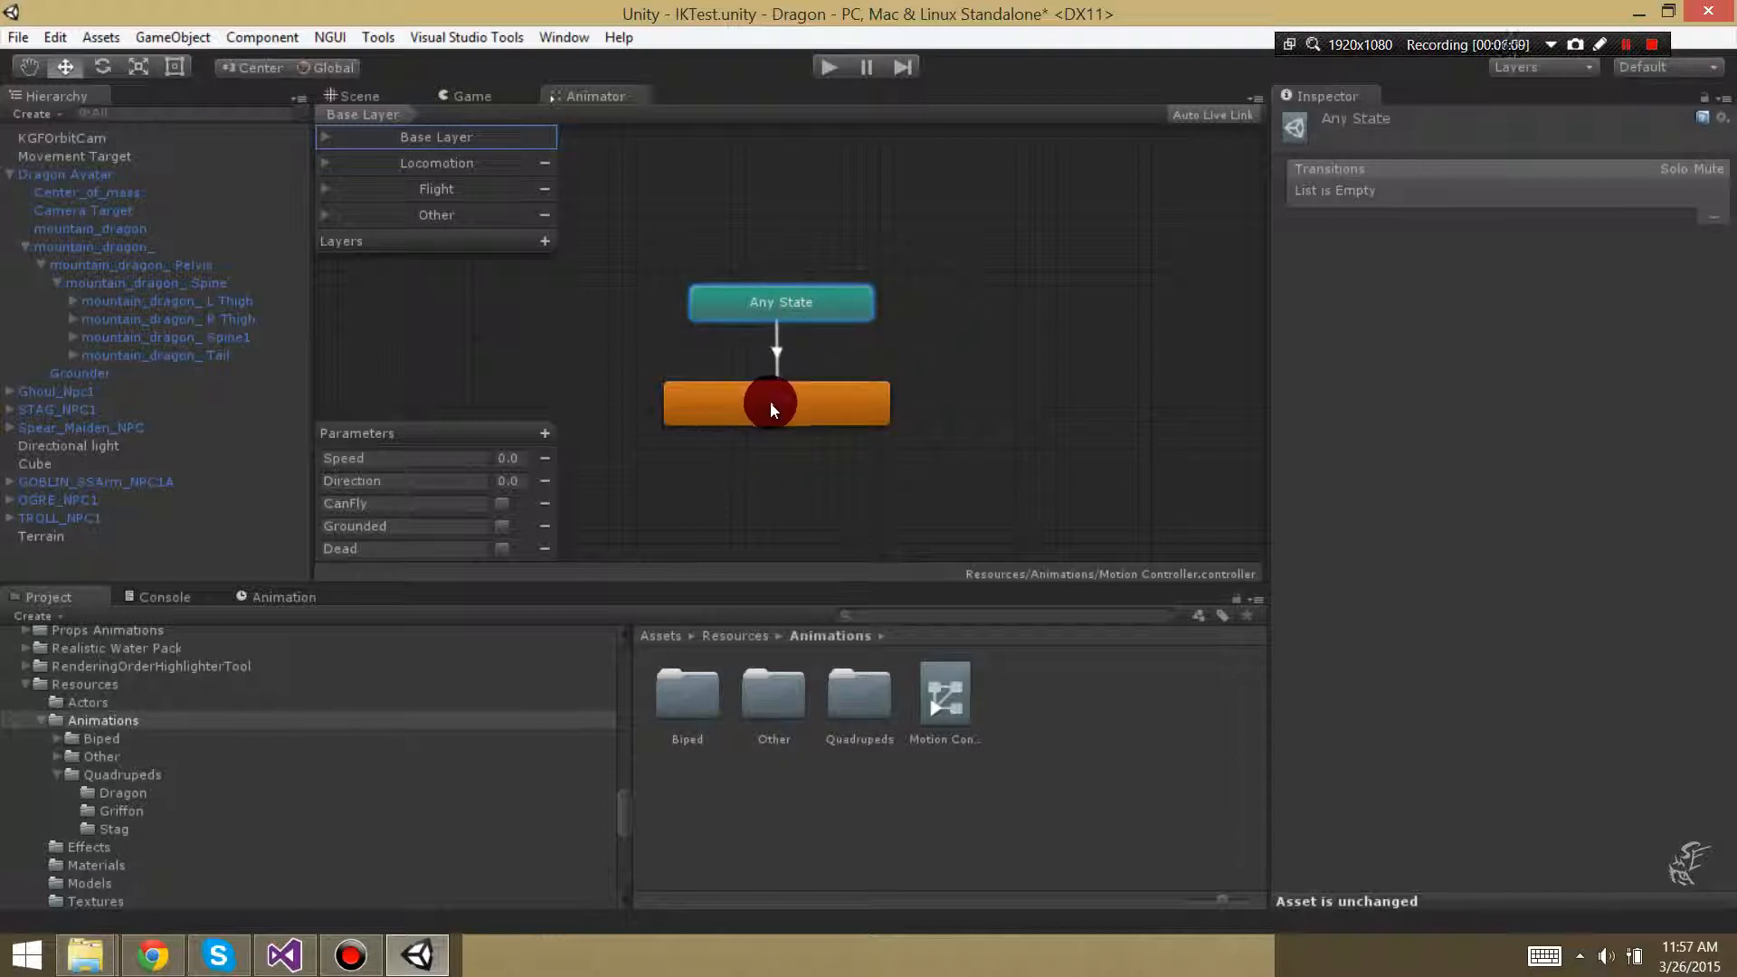
Reposition Any State and Idle in the graph to leave more space between them
click(771, 400)
click(790, 283)
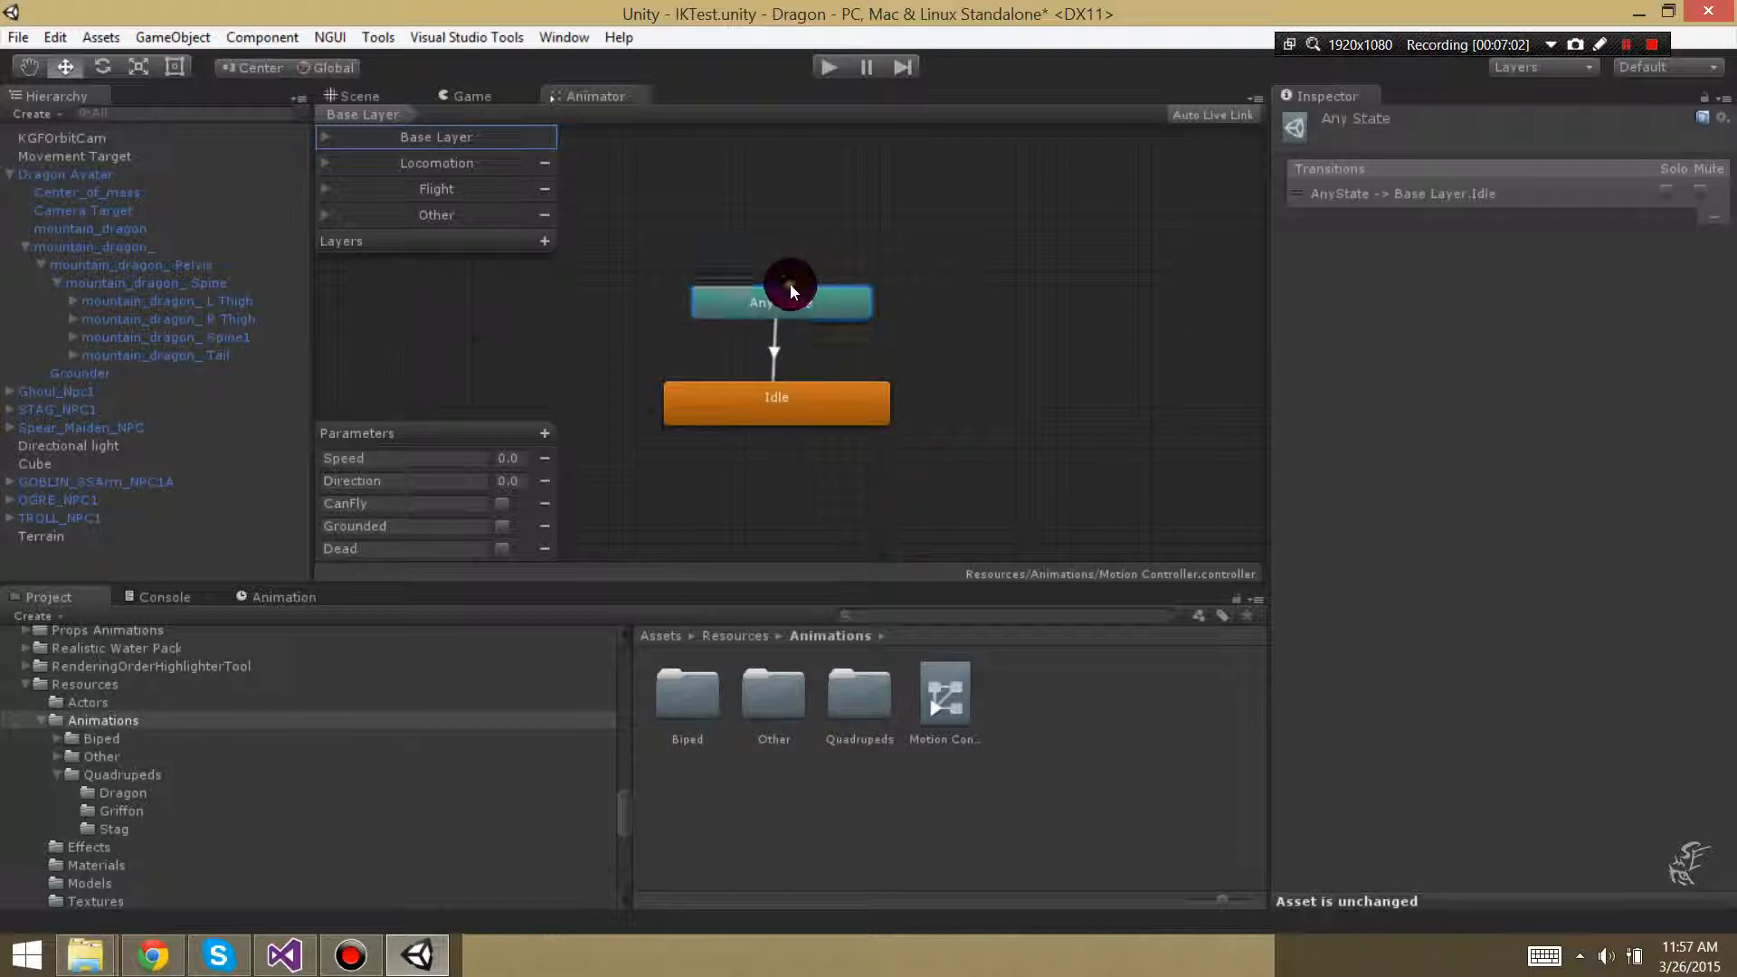
mouse_move(775, 299)
mouse_down()
mouse_move(757, 163)
mouse_move(709, 307)
mouse_move(769, 289)
mouse_up()
mouse_move(809, 411)
mouse_down()
mouse_move(795, 504)
mouse_move(807, 419)
mouse_up()
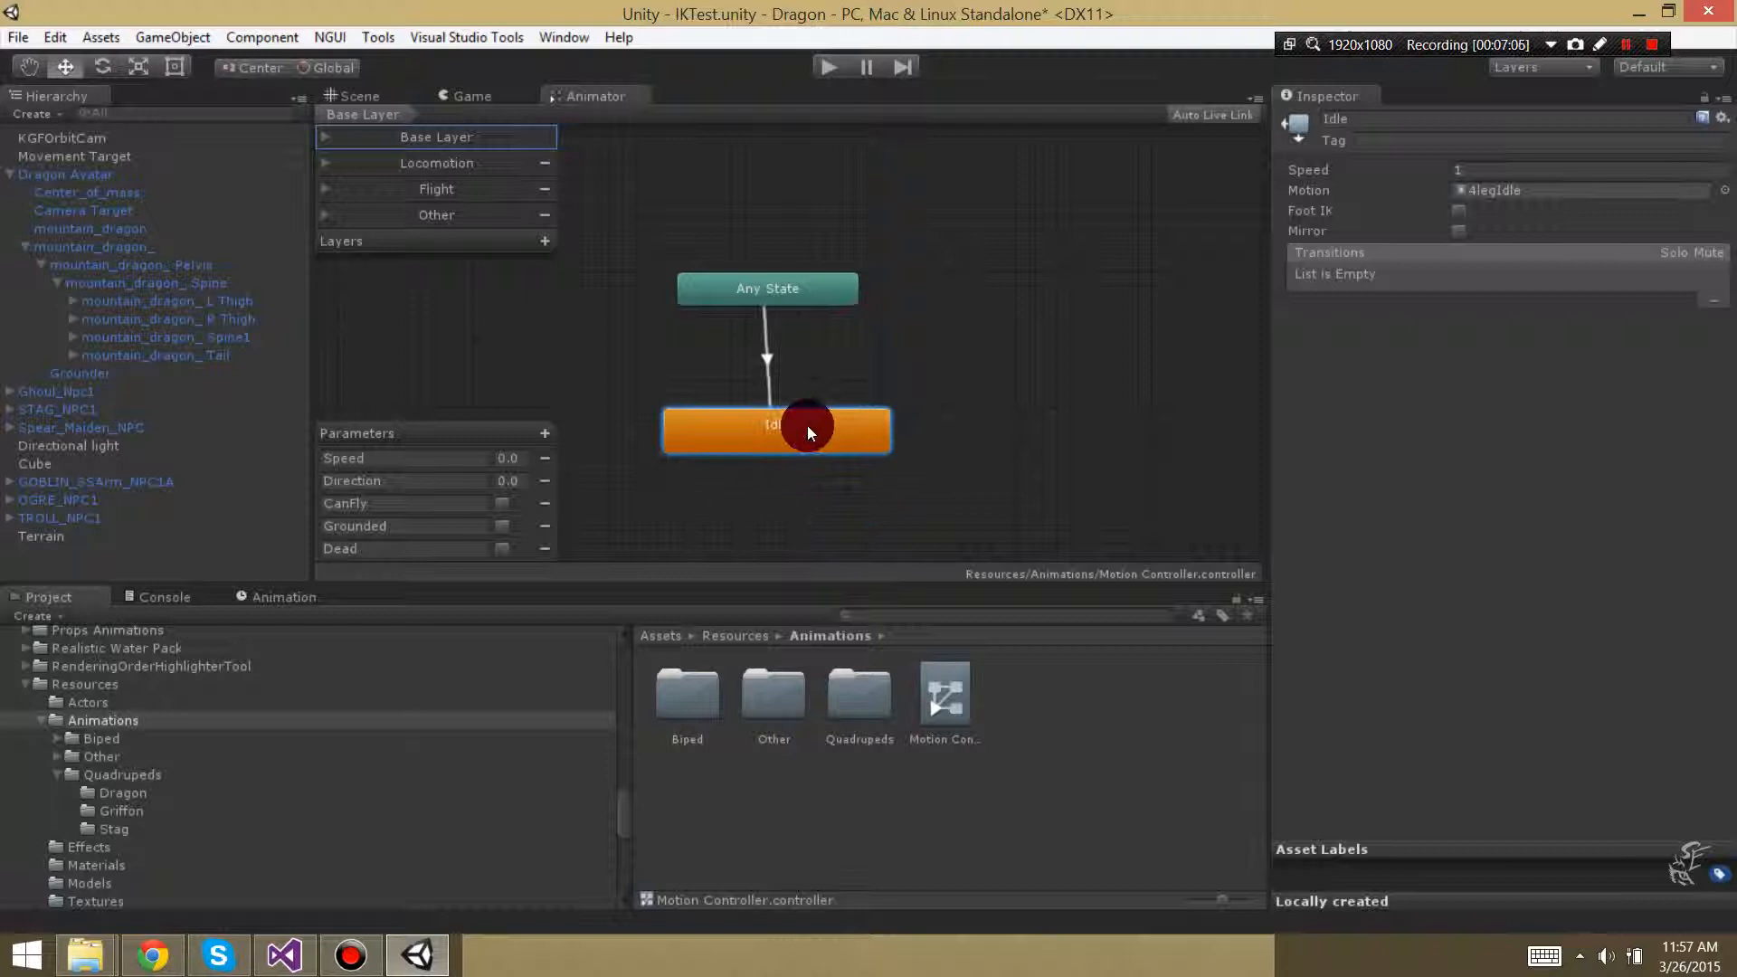
Examine the condition options of the Any State to Idle transition, keep Exit Time, and move Idle closer to Any State
click(771, 362)
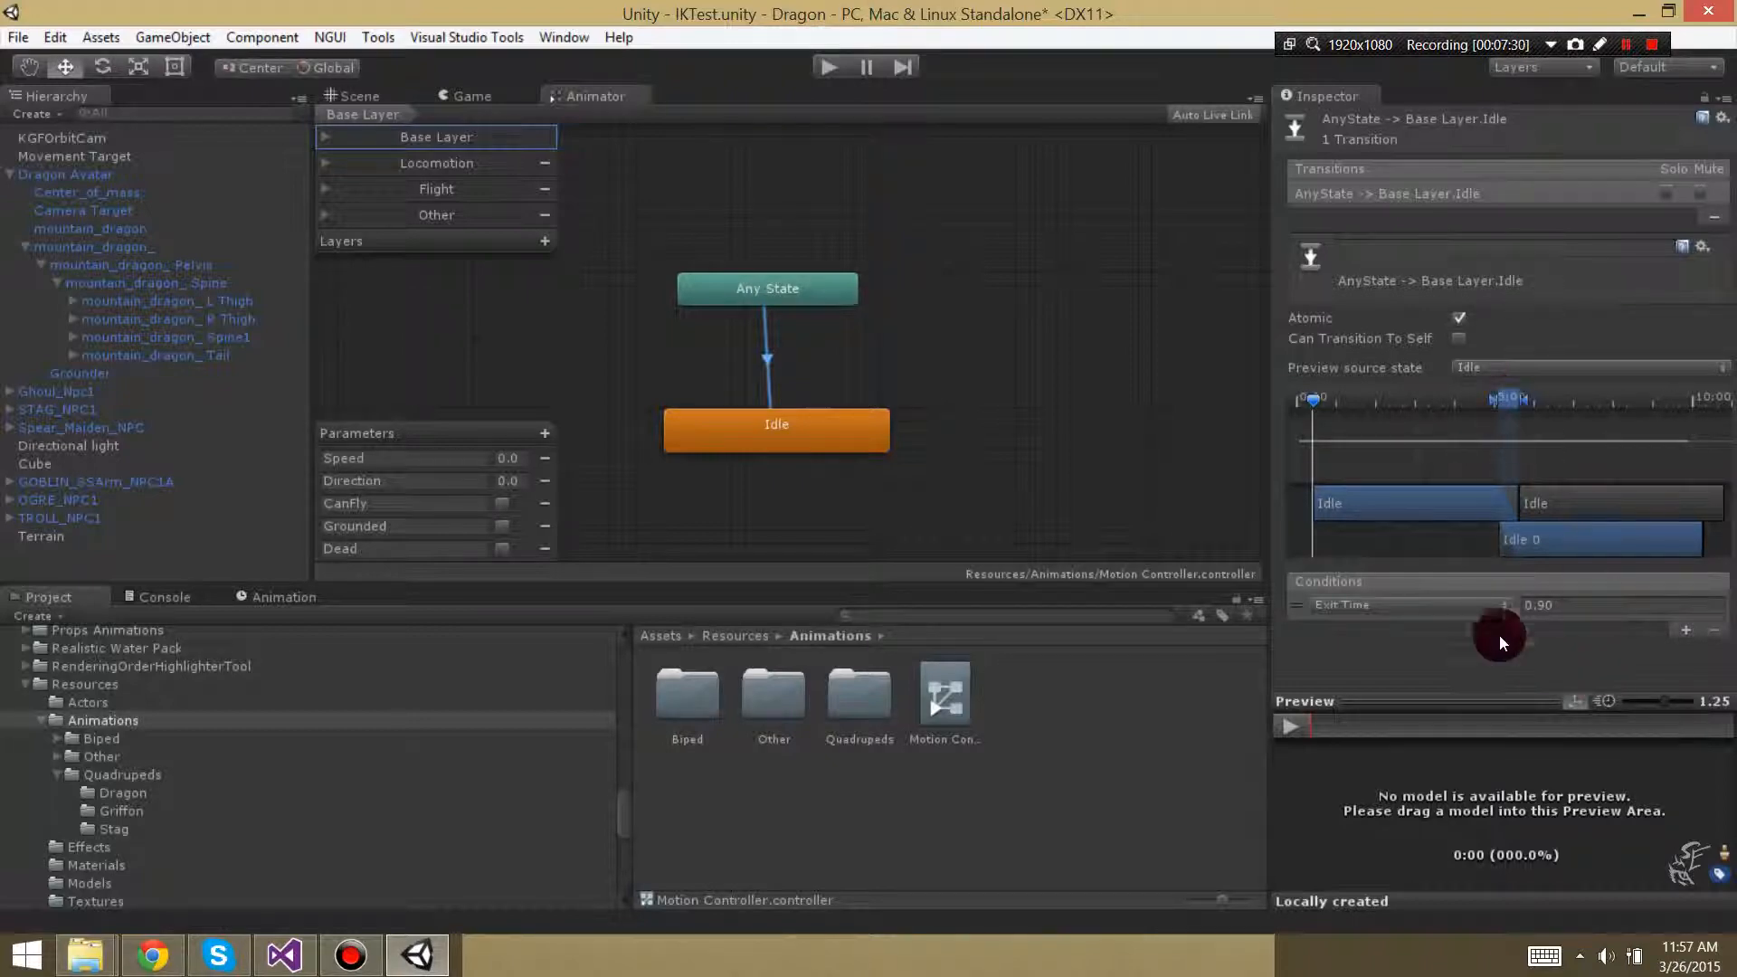
click(1426, 603)
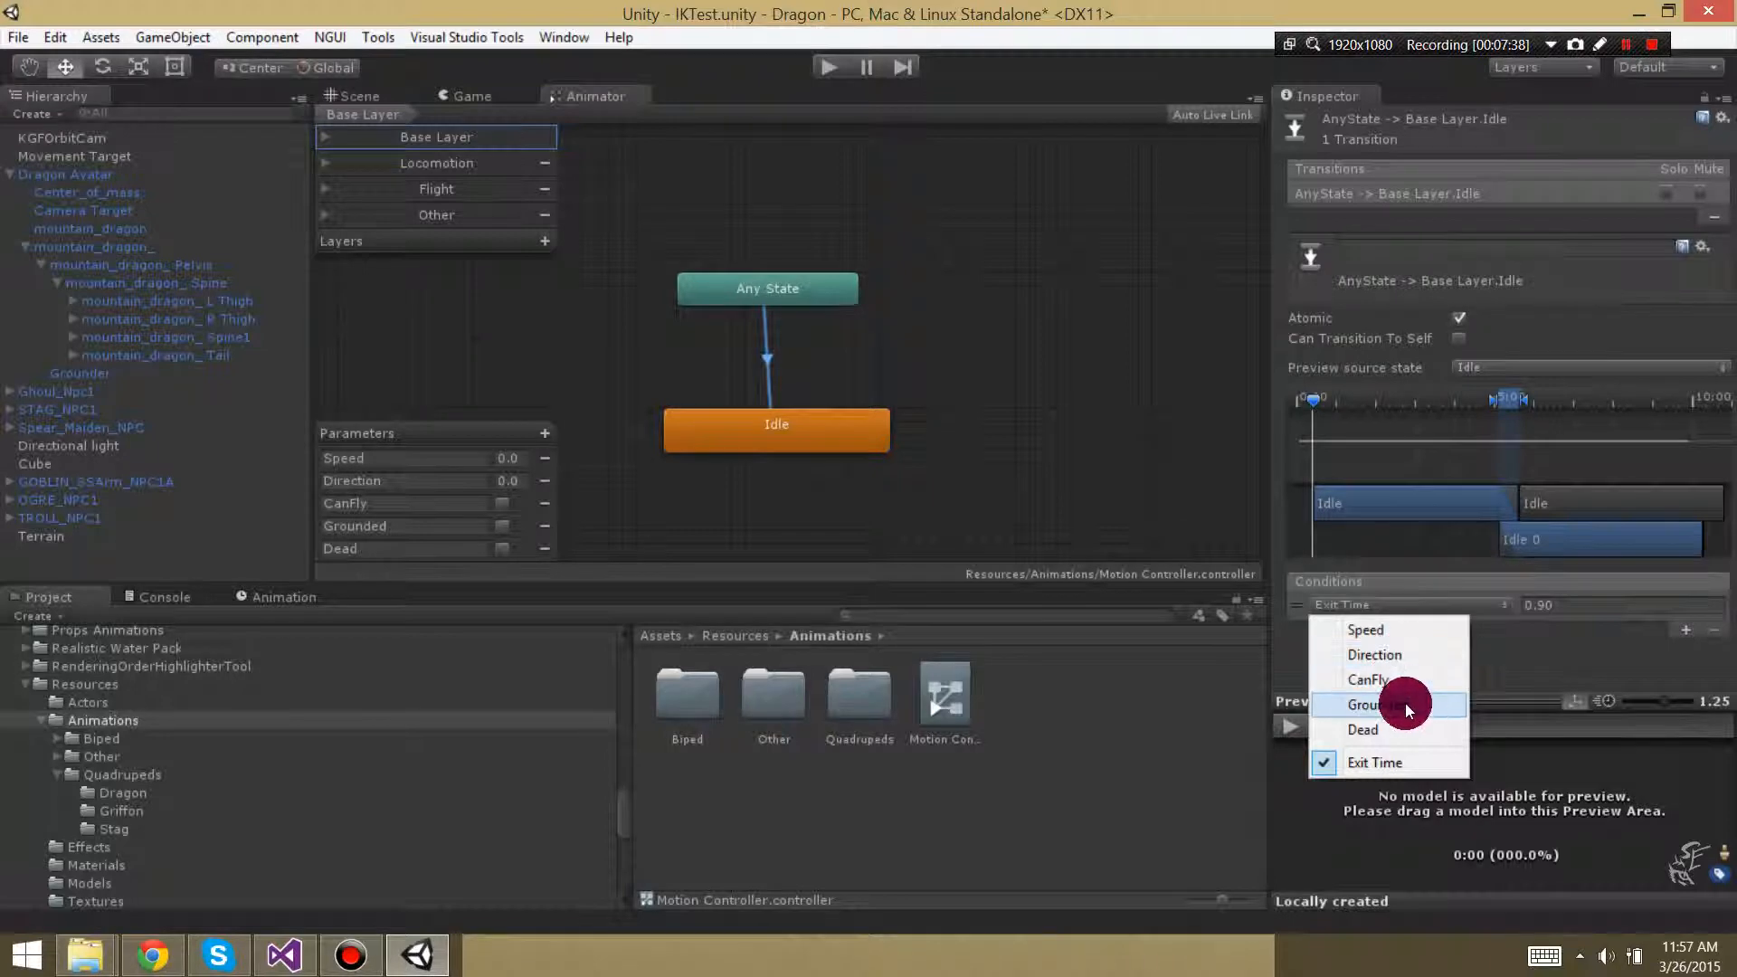
click(1289, 646)
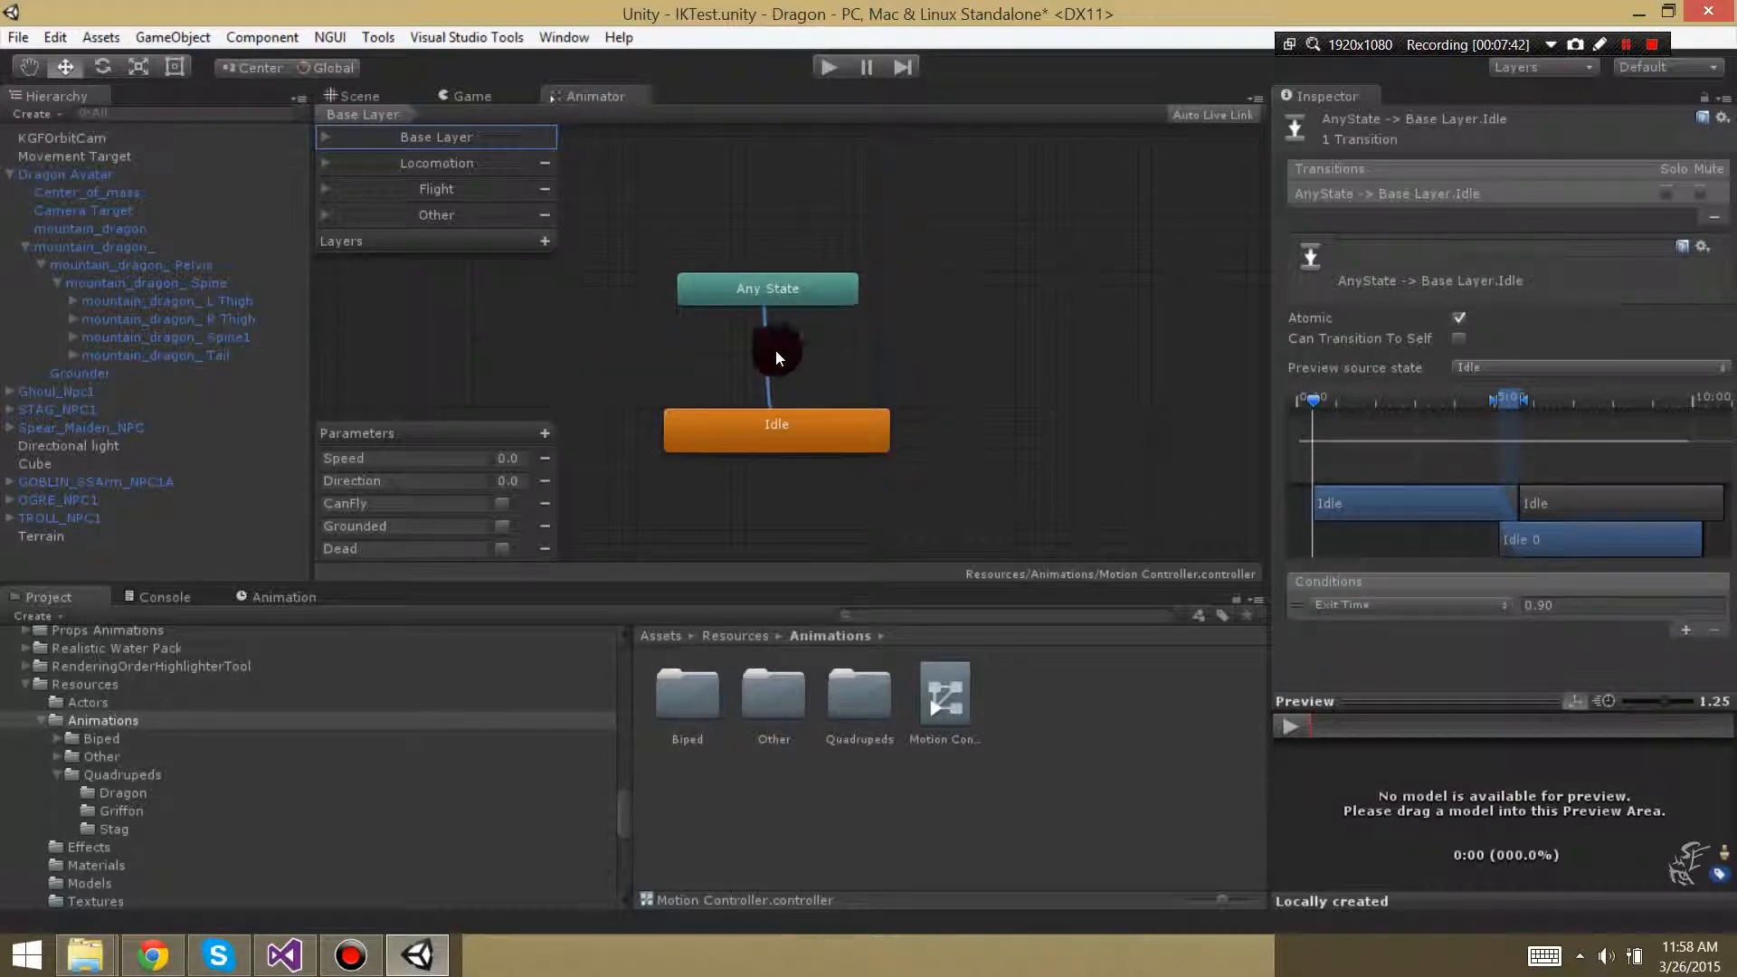
drag(791, 411, 780, 405)
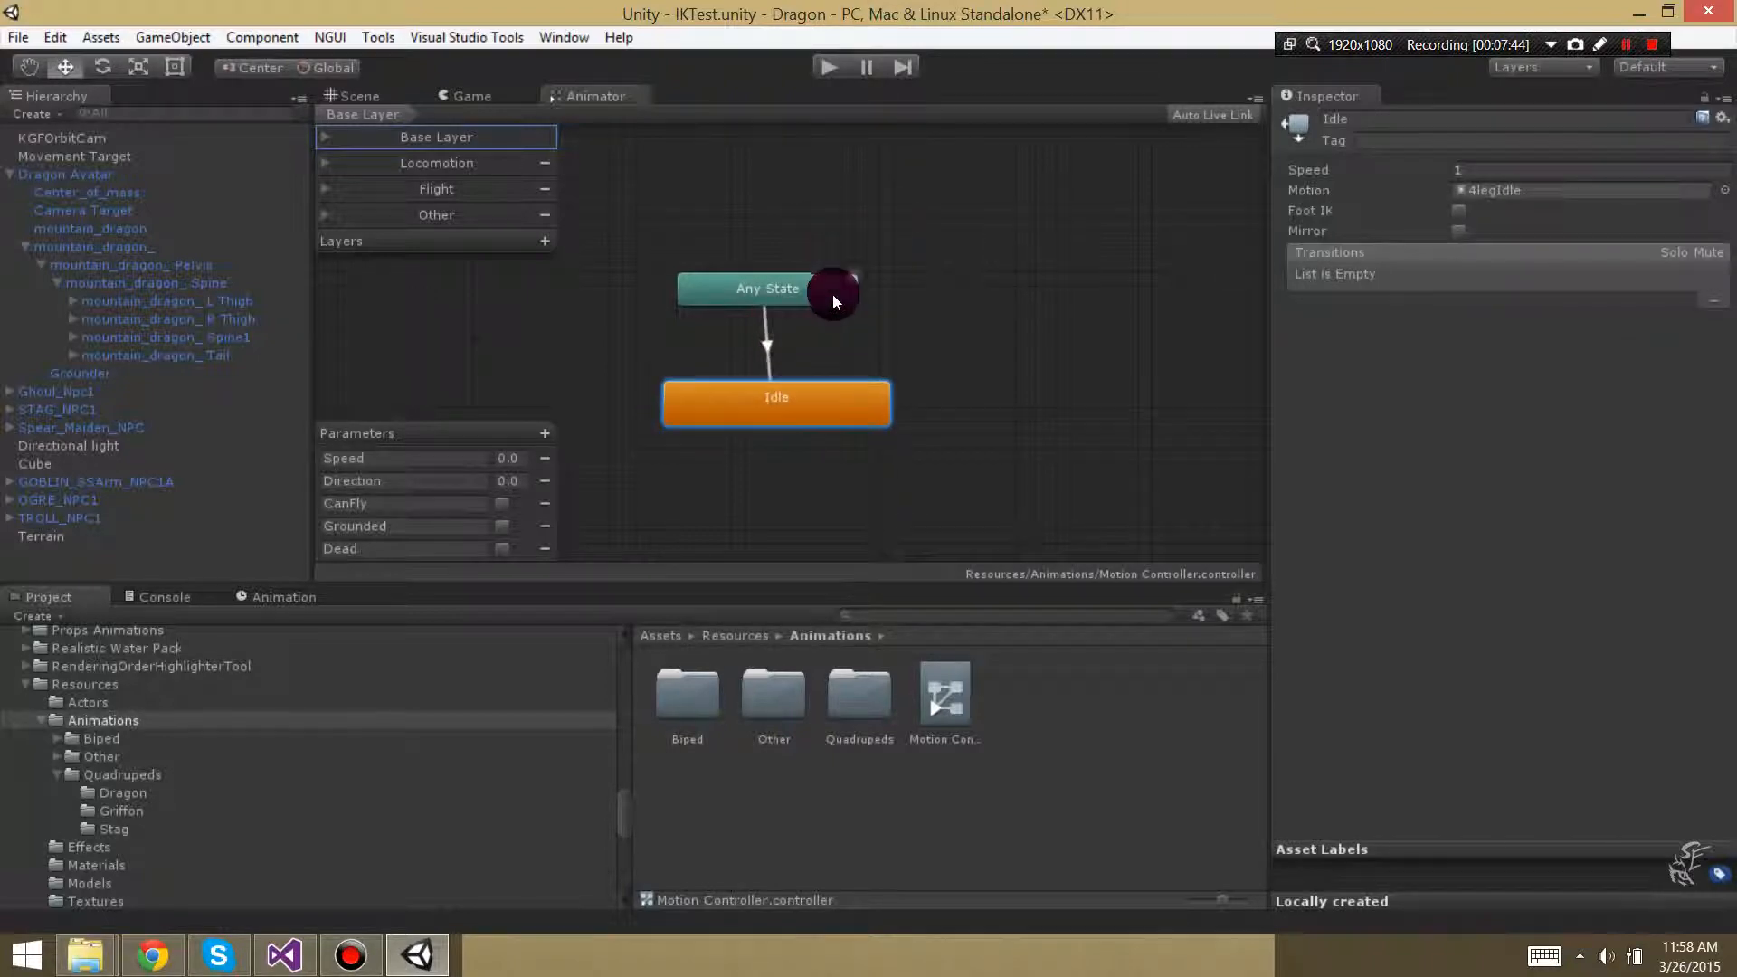
Assign Motion Controller from Resources/Animations as the controller of Dragon Avatar's Animator, with the Scene view displayed
click(77, 173)
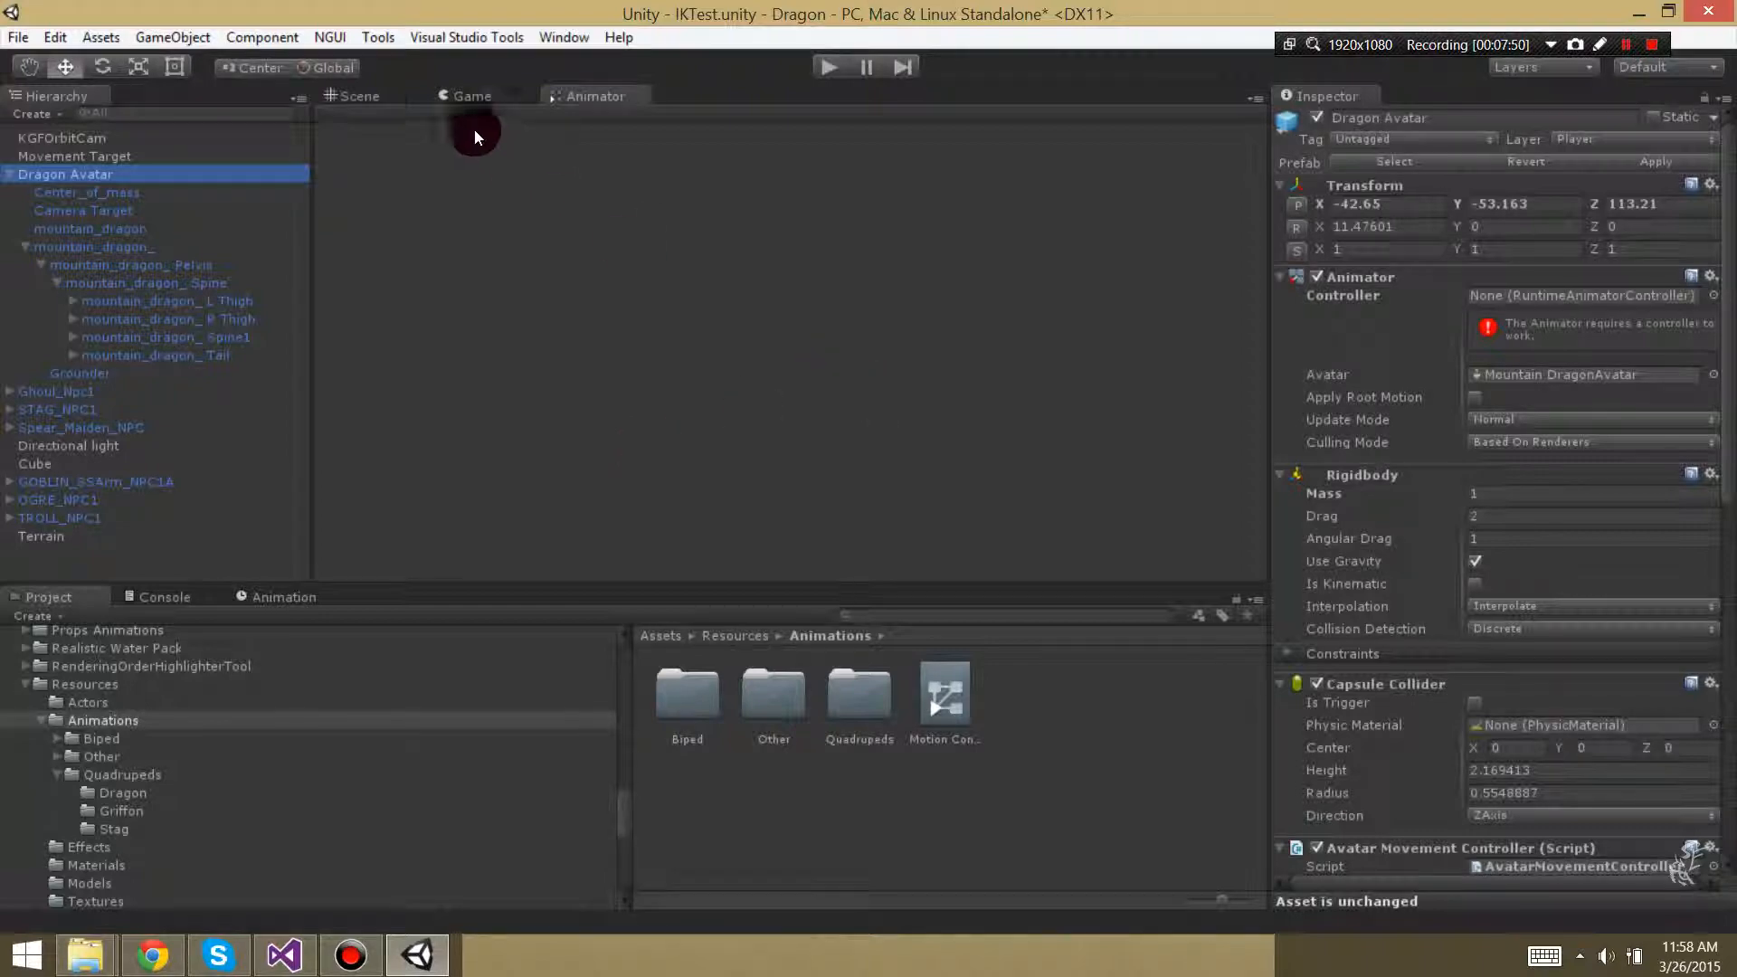
click(371, 96)
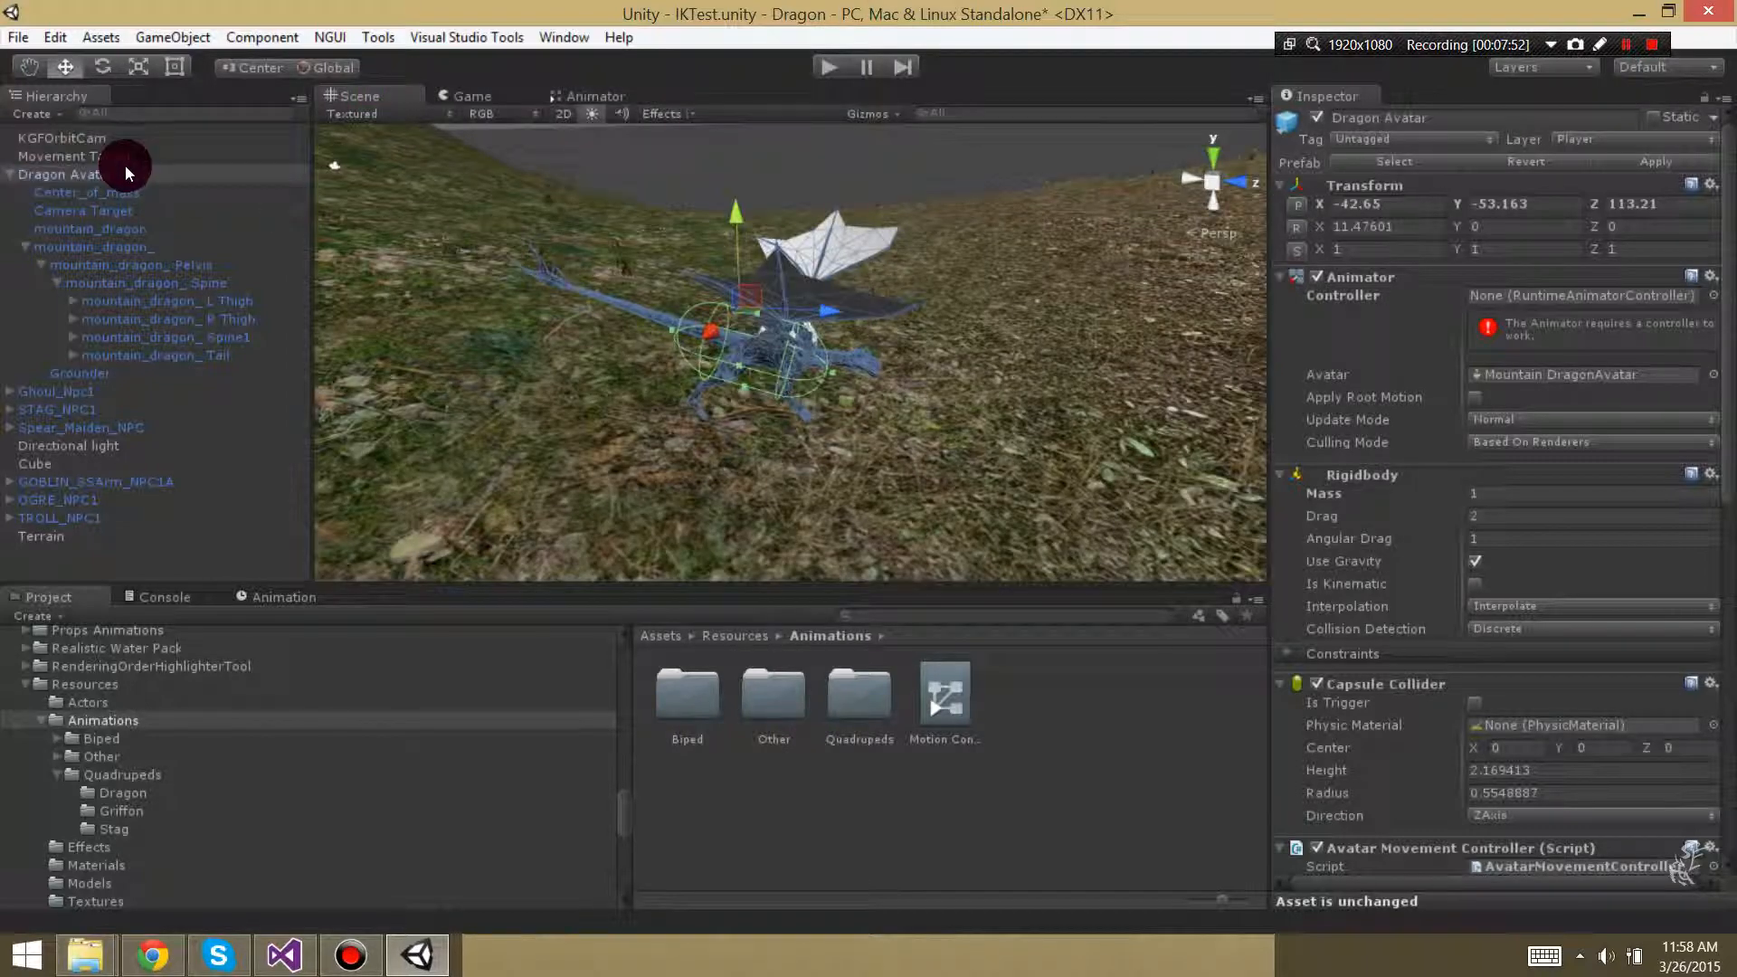
drag(958, 717, 1067, 569)
drag(966, 700, 1535, 297)
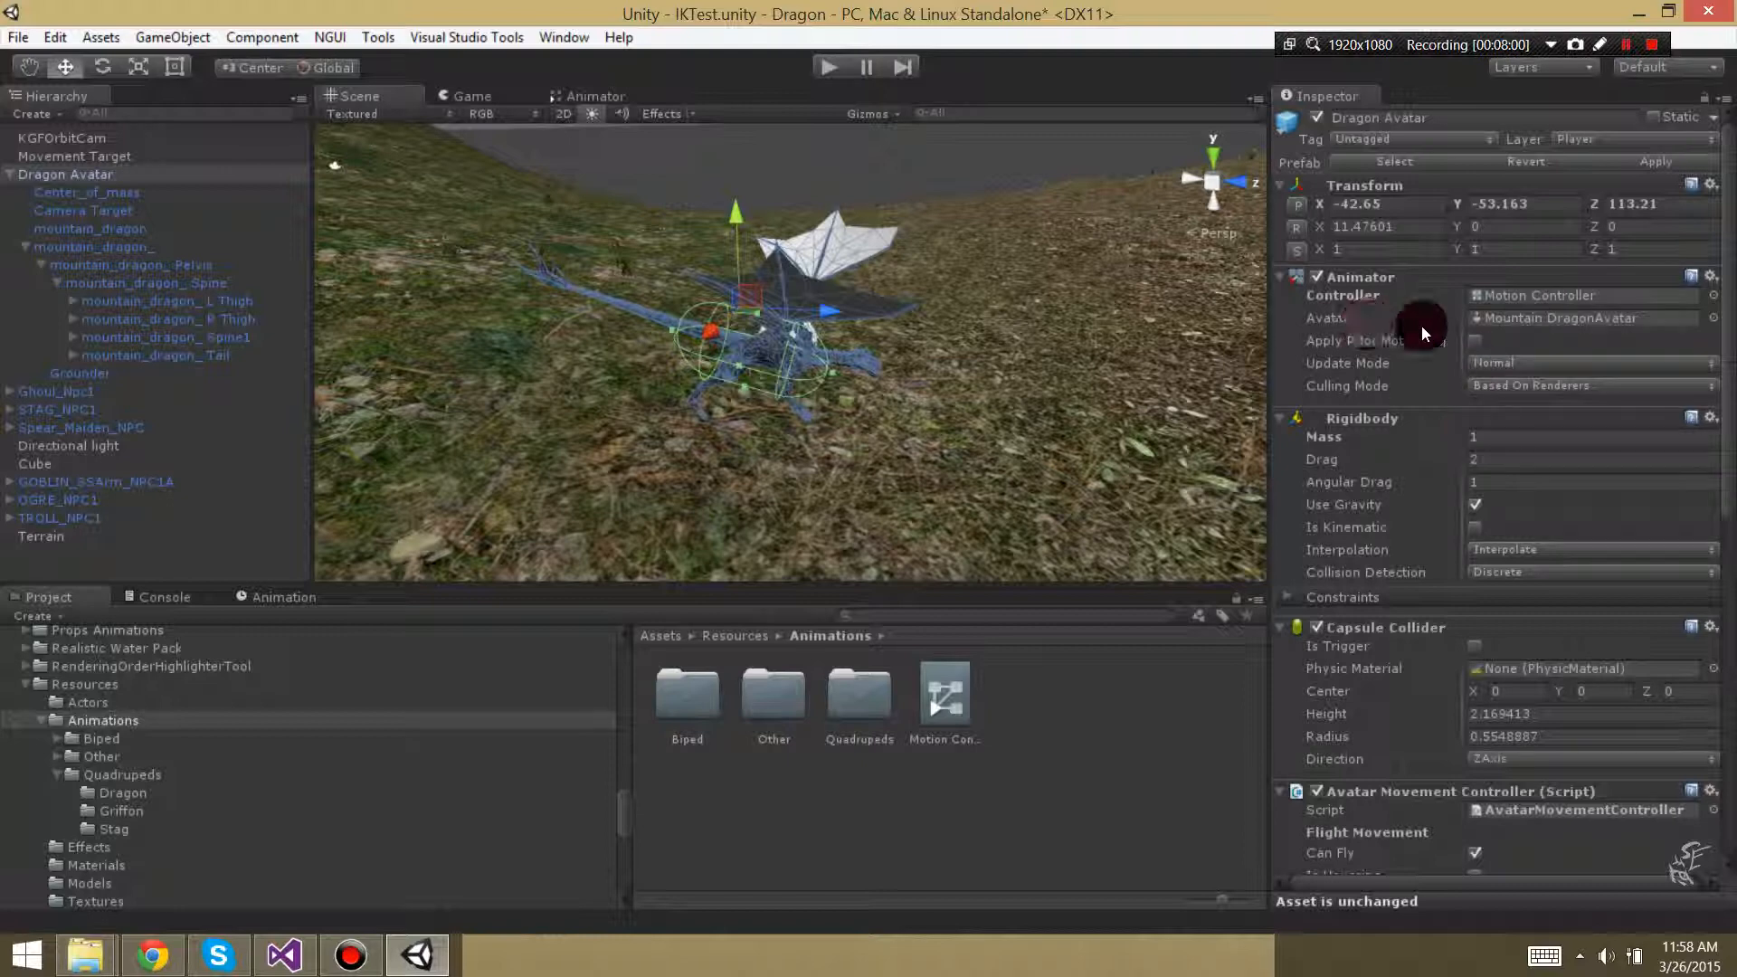
Locate Mountain DragonAvatar among the Mountain Dragon model's assets and assign it as the avatar of Dragon Avatar's Animator
click(1534, 324)
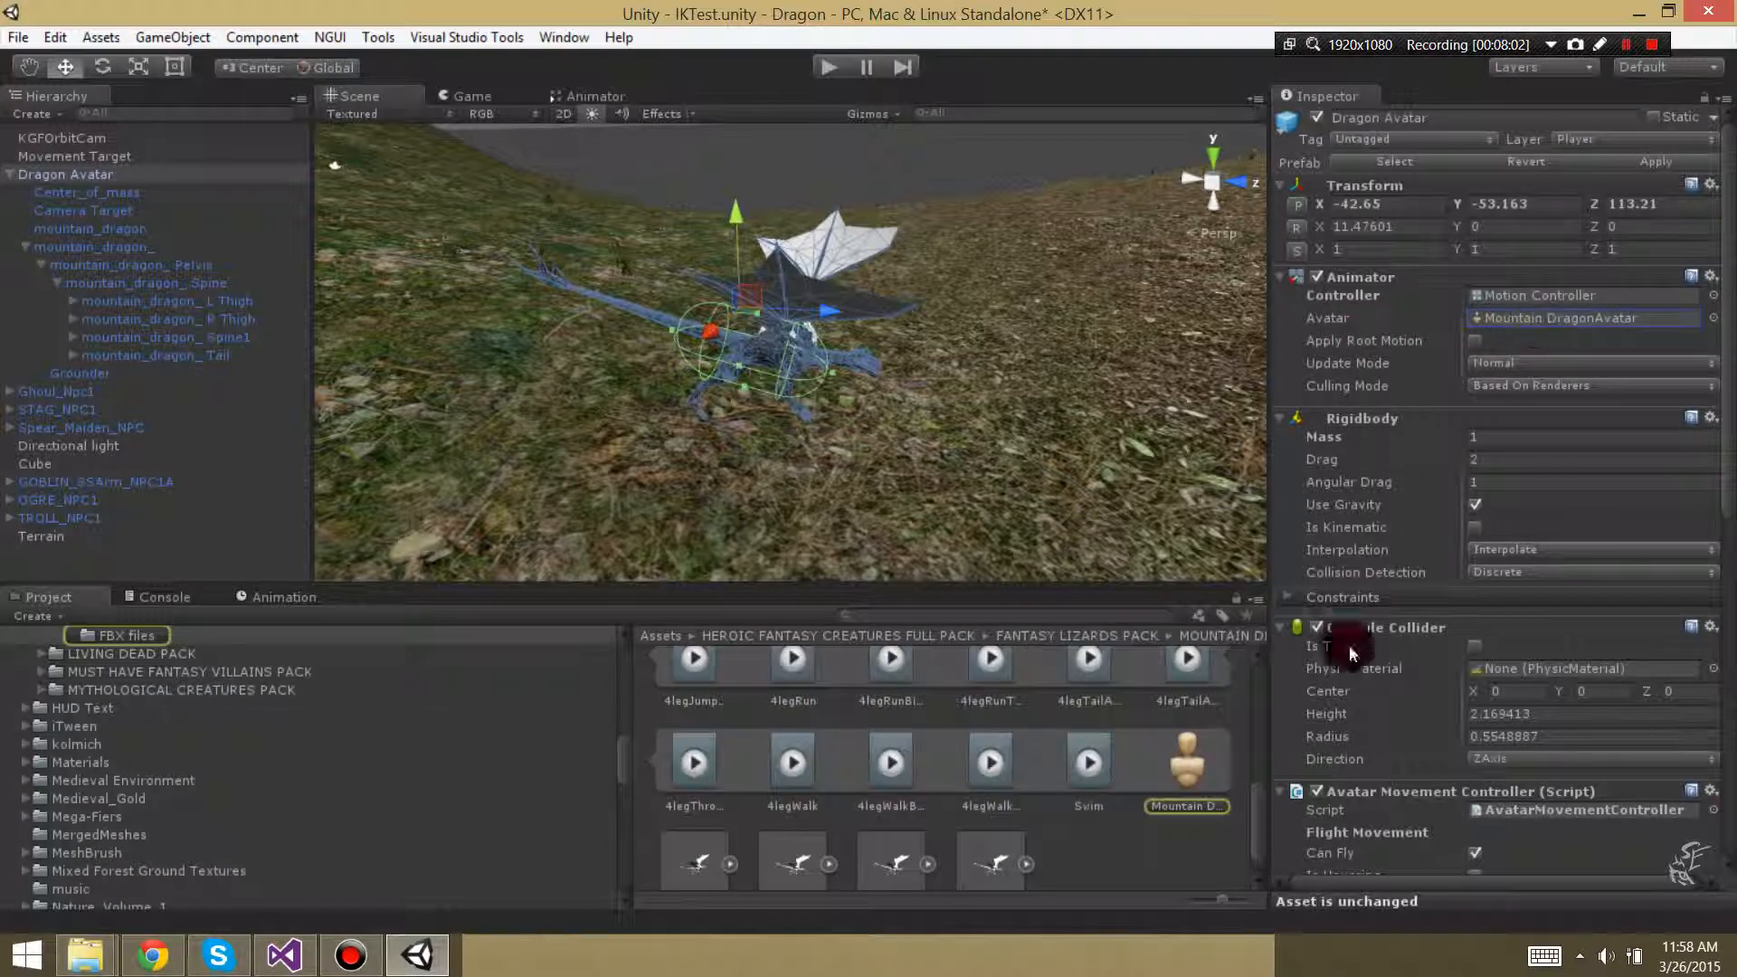
scroll(1222, 758, up, 8)
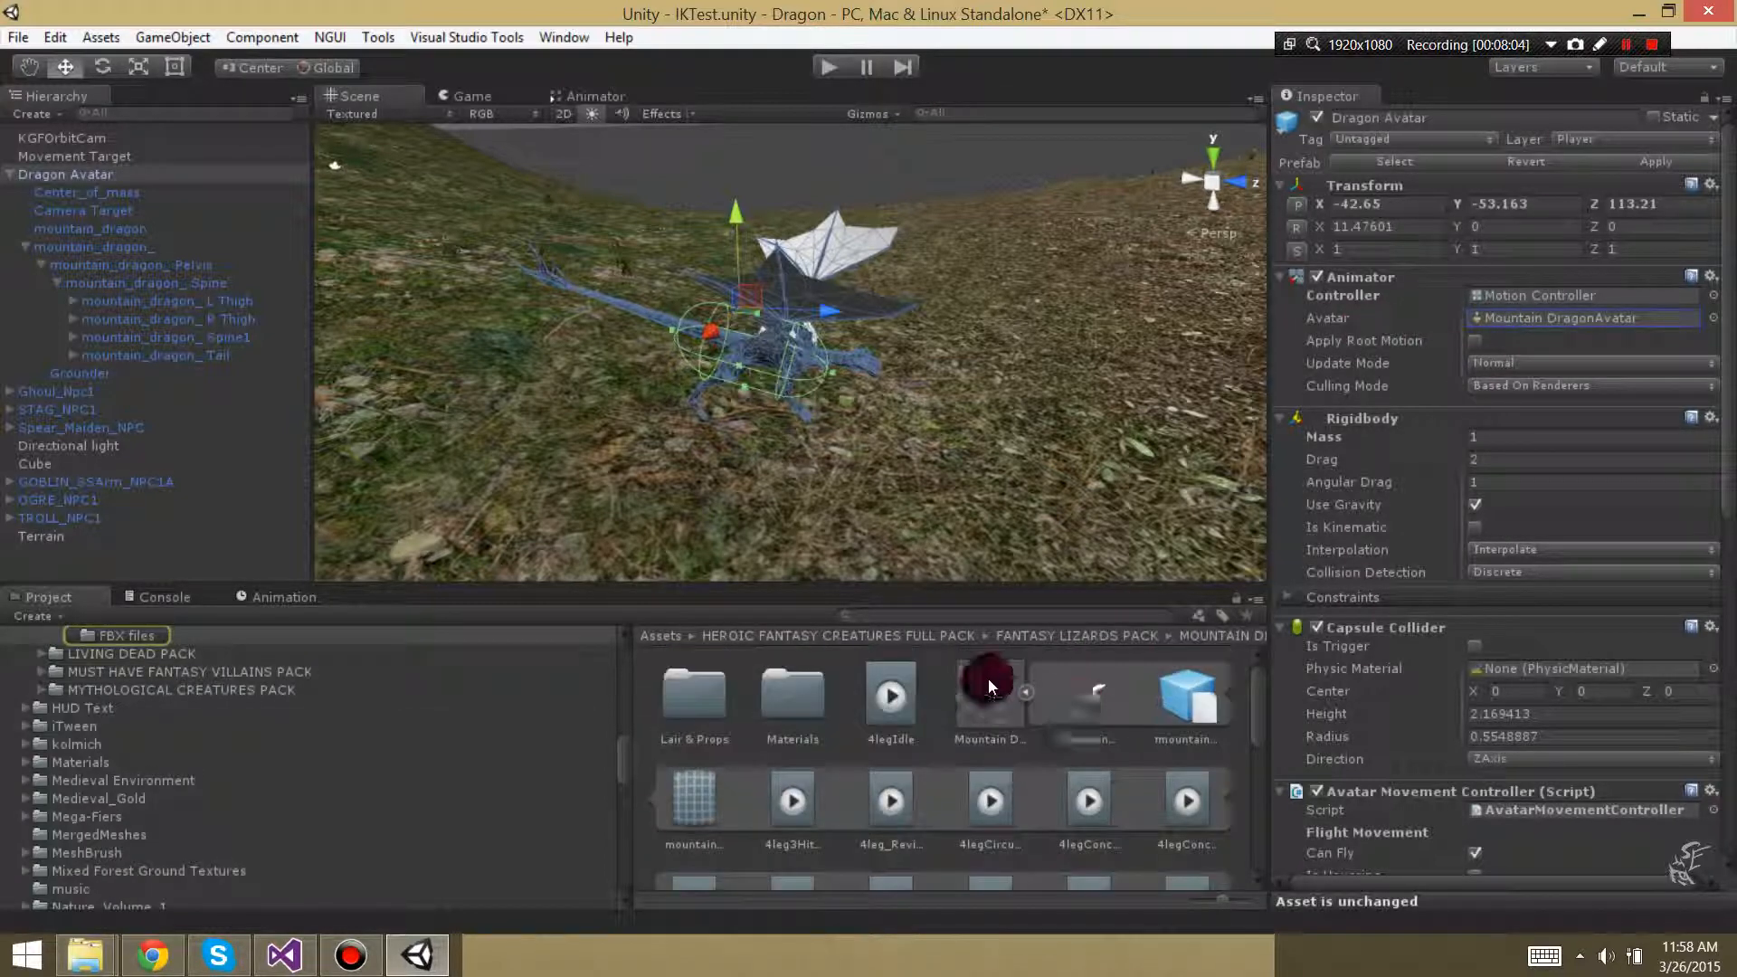
drag(990, 688, 1084, 713)
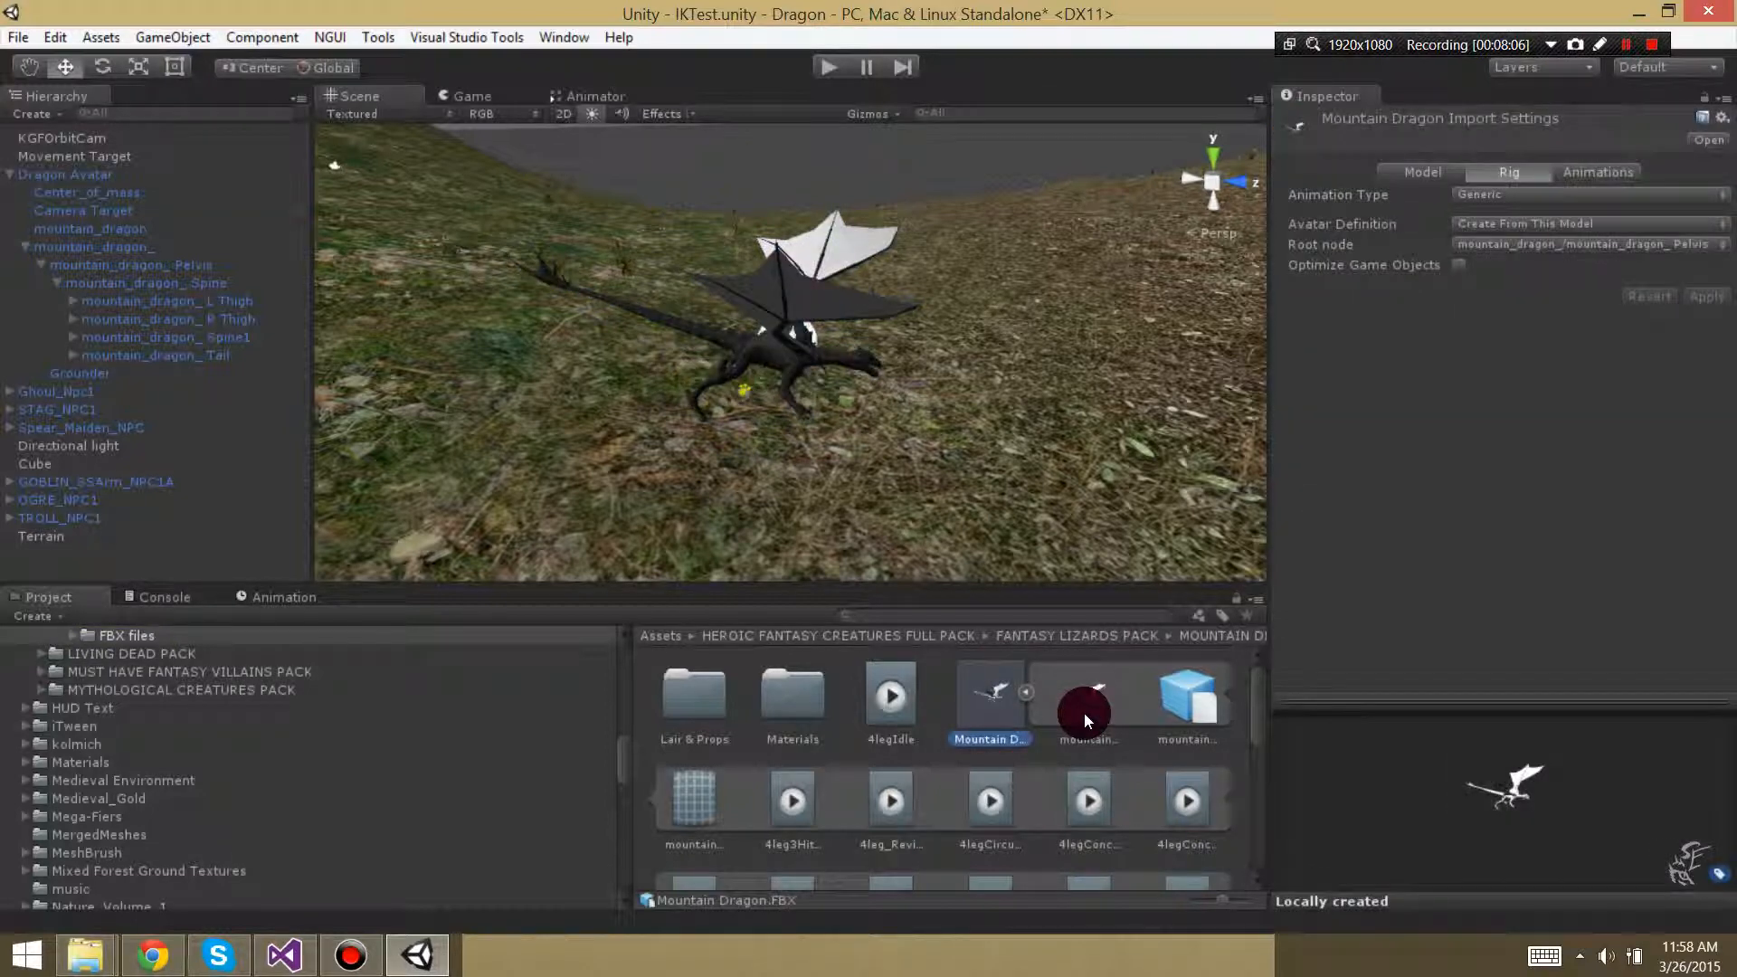
scroll(1084, 713, down, 6)
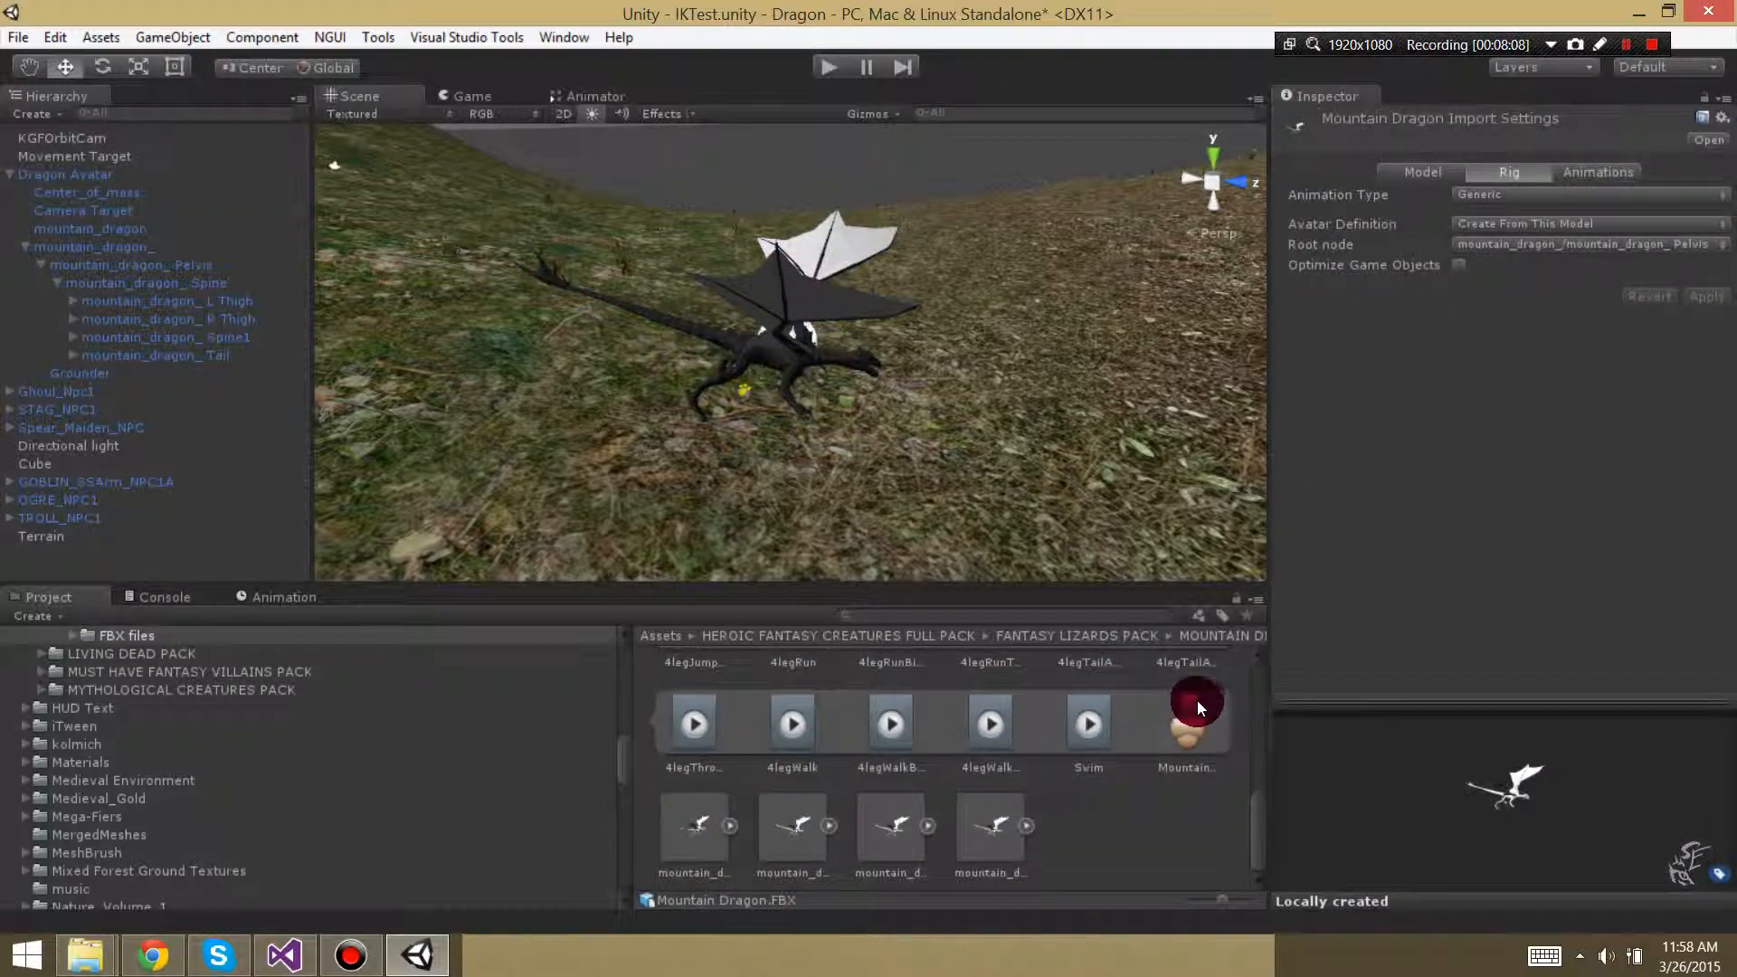
click(1197, 703)
click(92, 177)
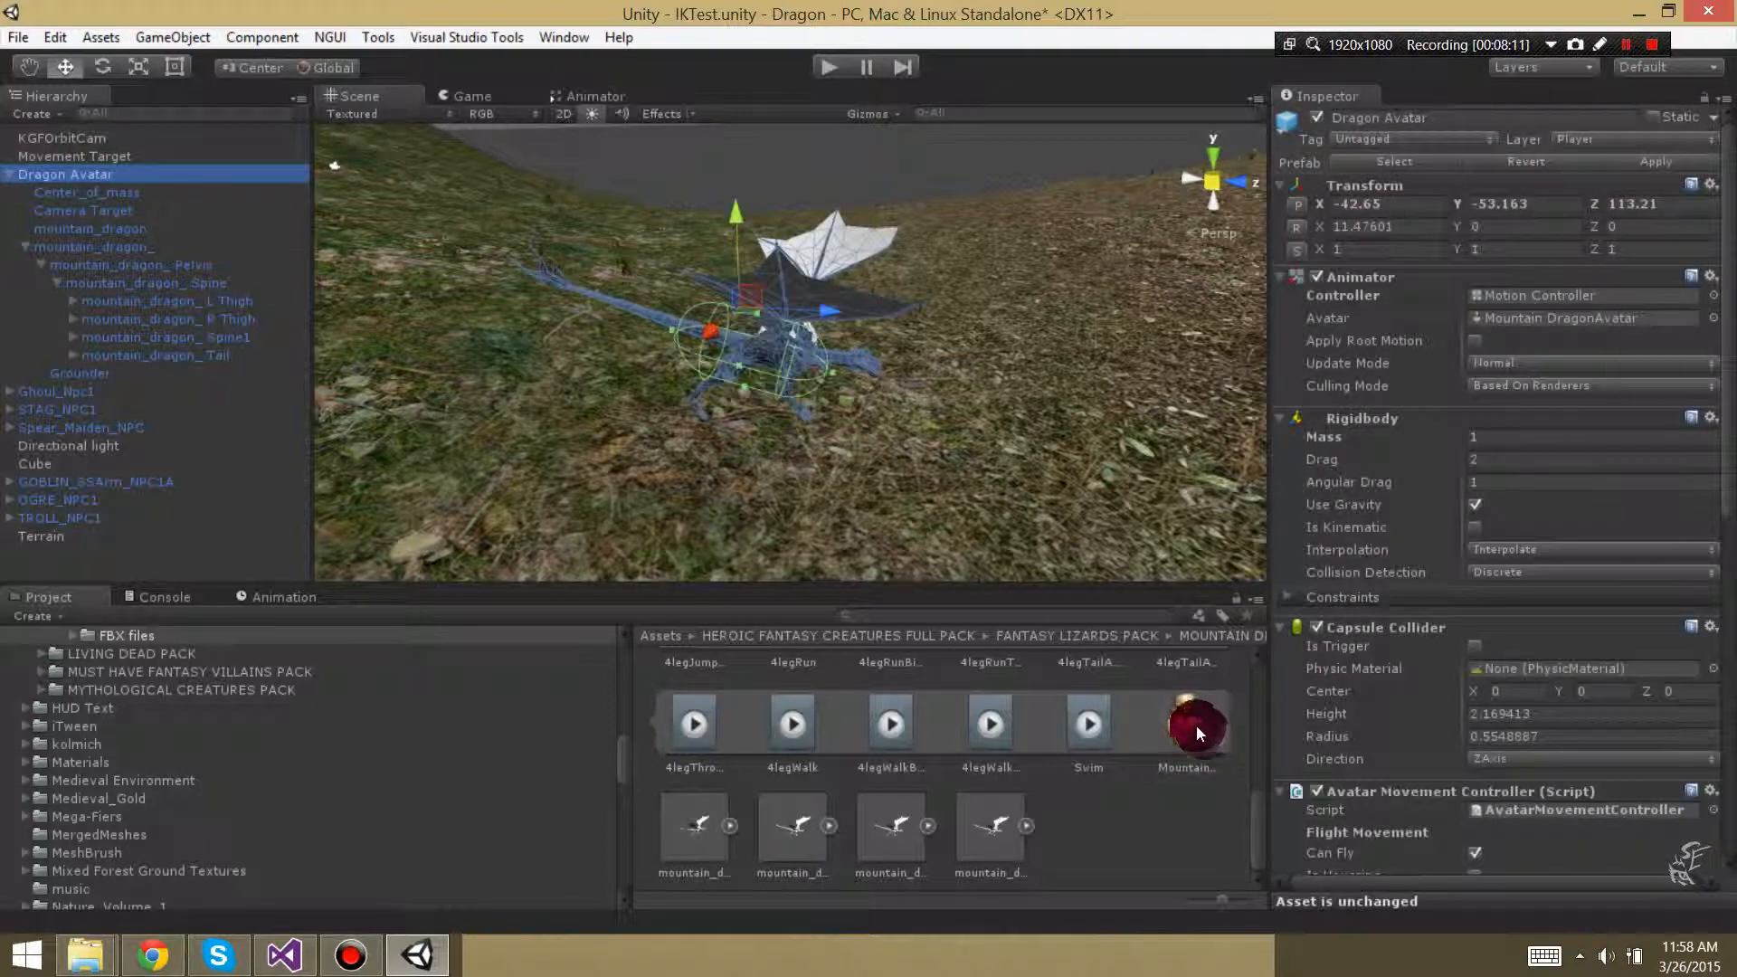
drag(1196, 725, 1504, 319)
Play-test the scene to check the dragon's Idle animation, move the dragon forward, and stop the test
click(830, 68)
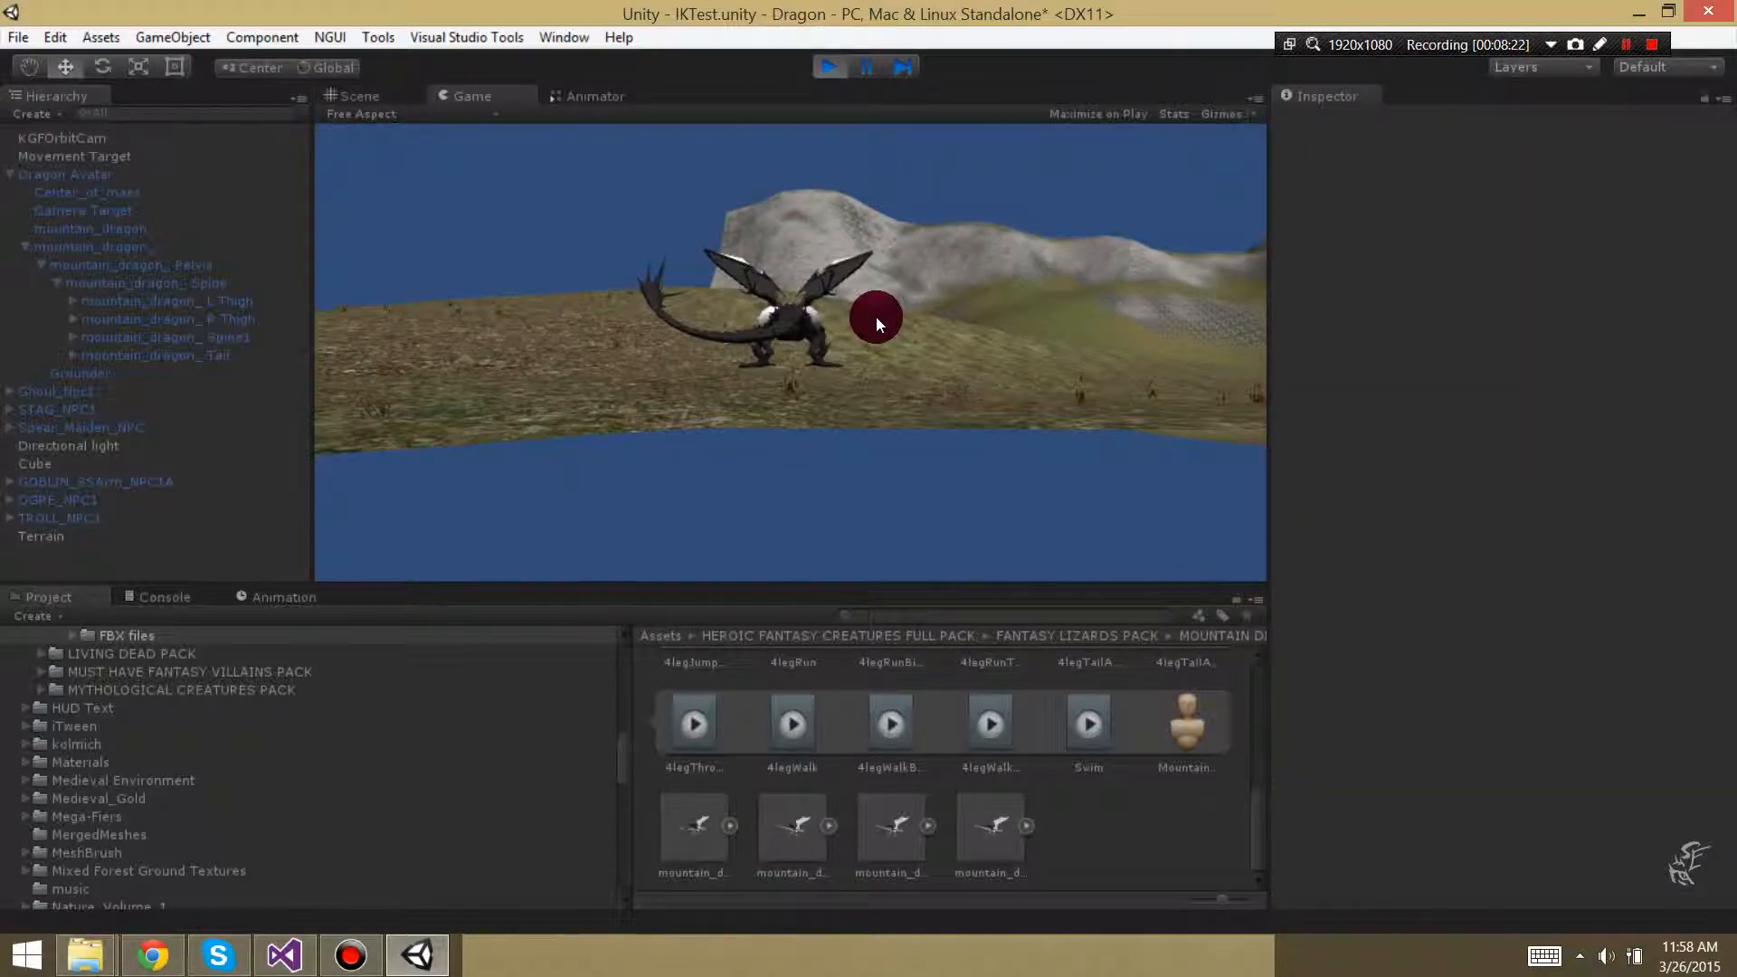
key(w)
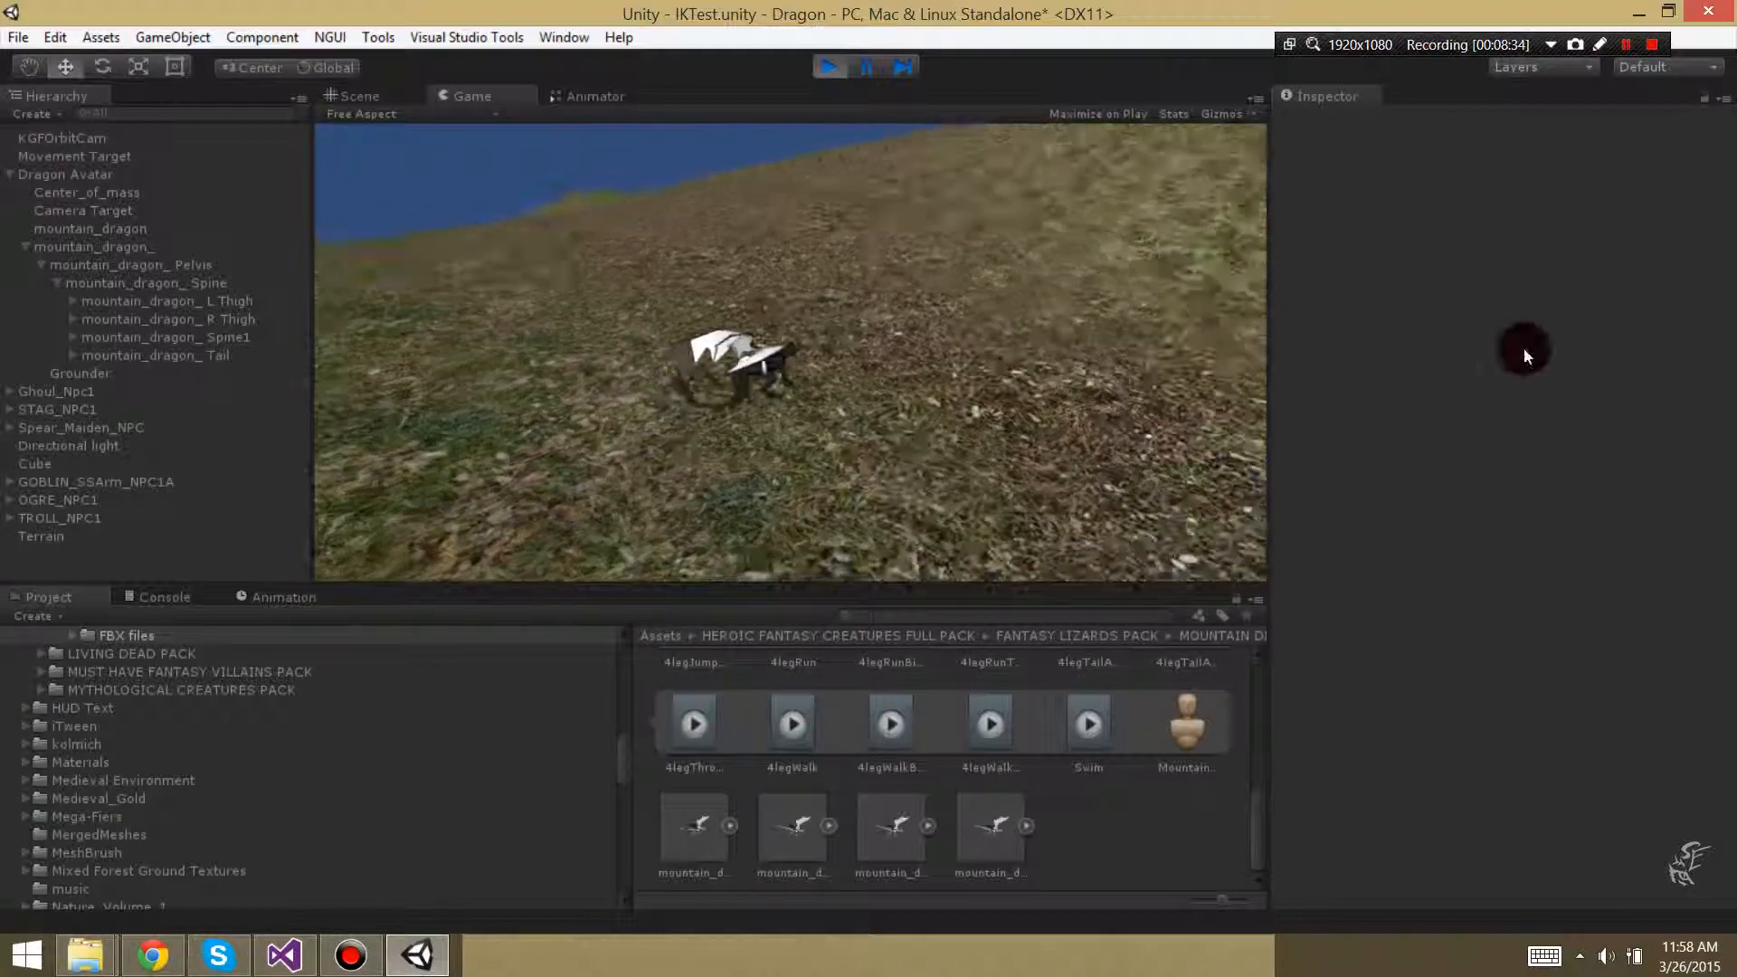
click(832, 67)
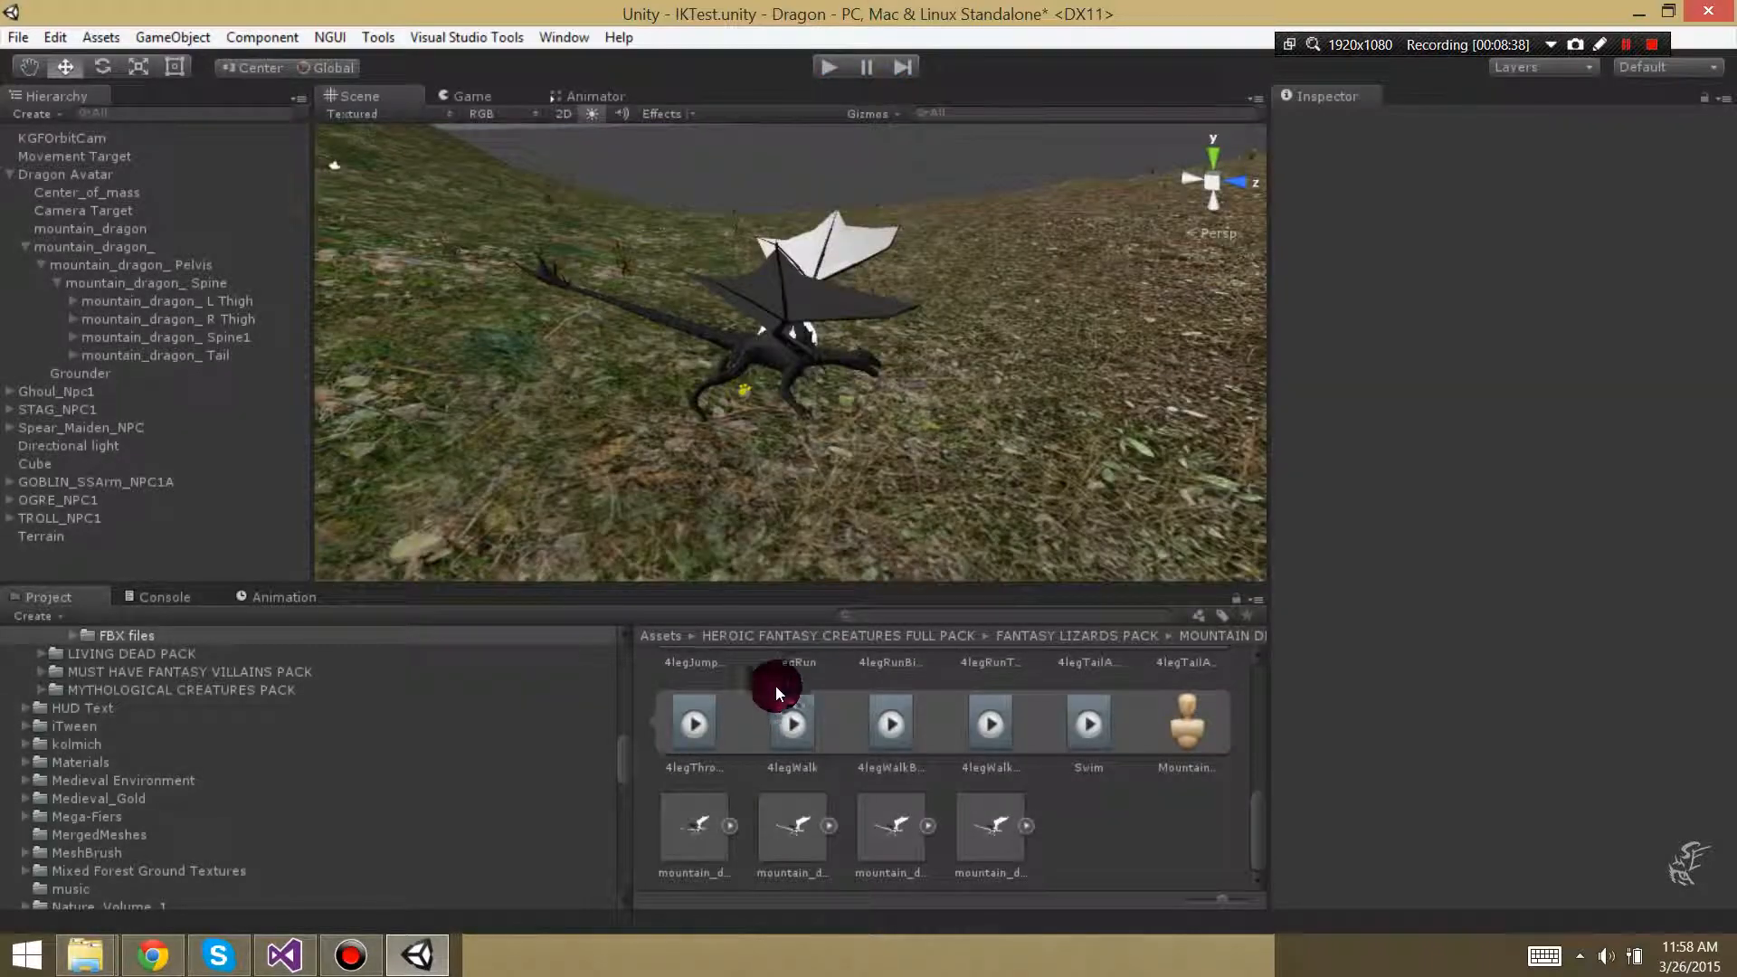
Show Dragon Avatar's Motion Controller graph and inspect the motion and transition settings of the Idle state
click(100, 177)
click(607, 94)
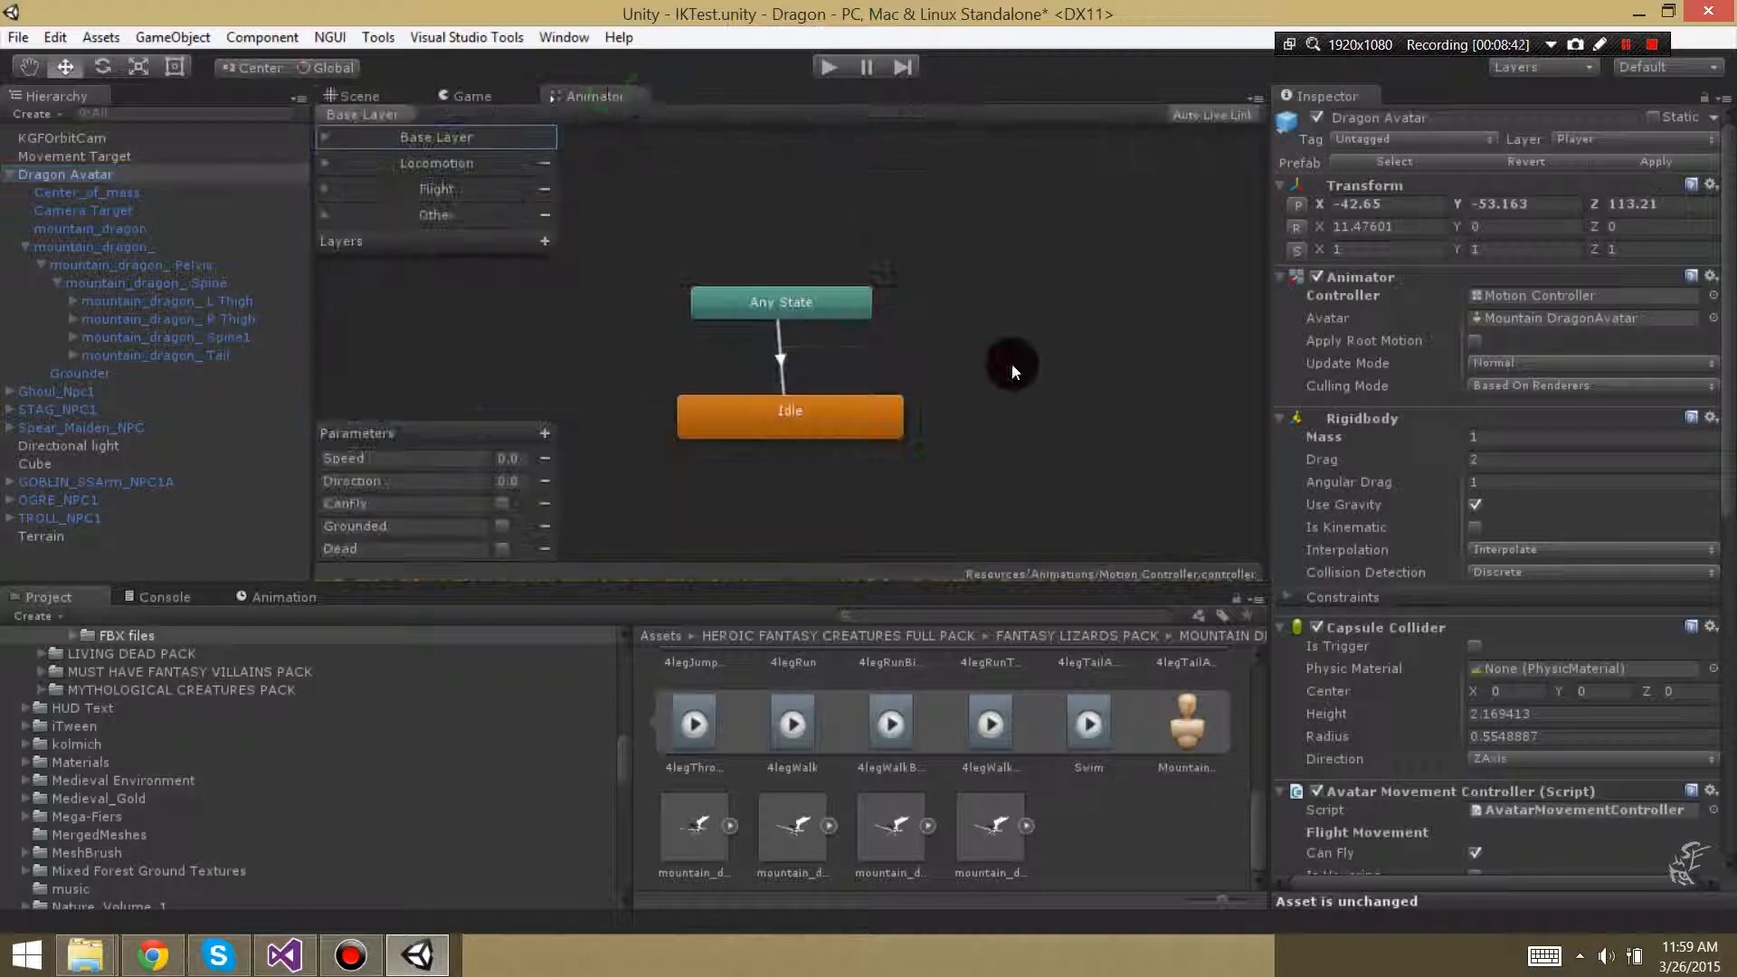
click(812, 419)
click(1133, 369)
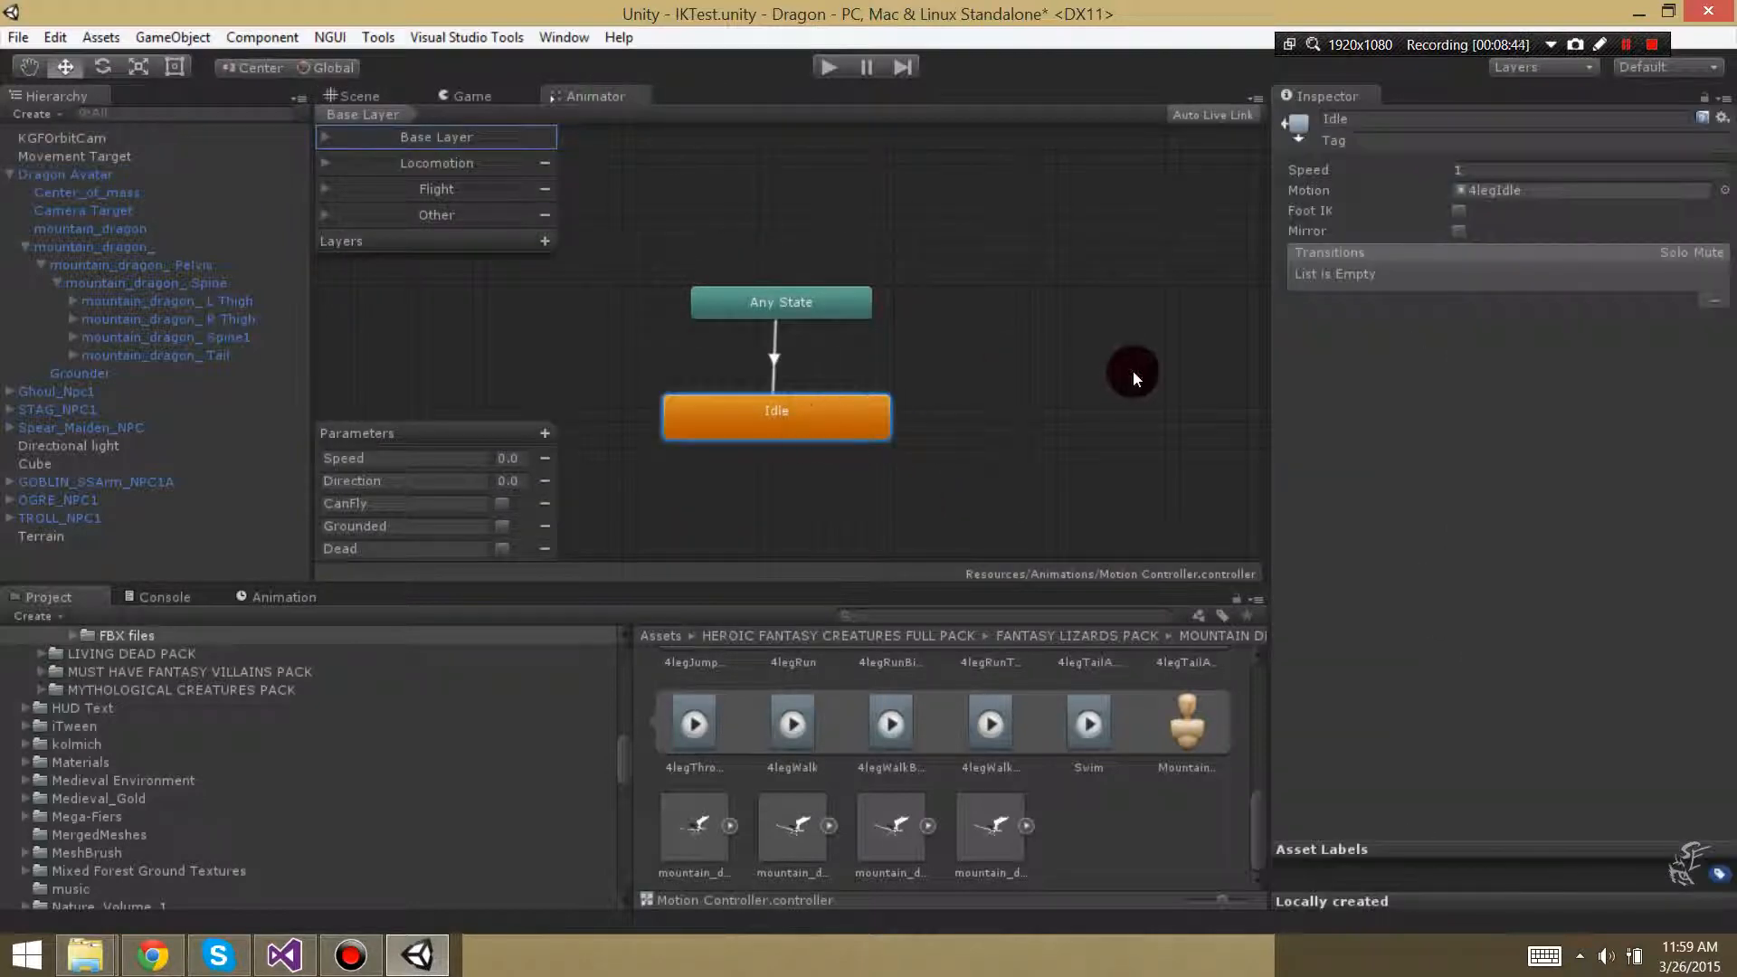